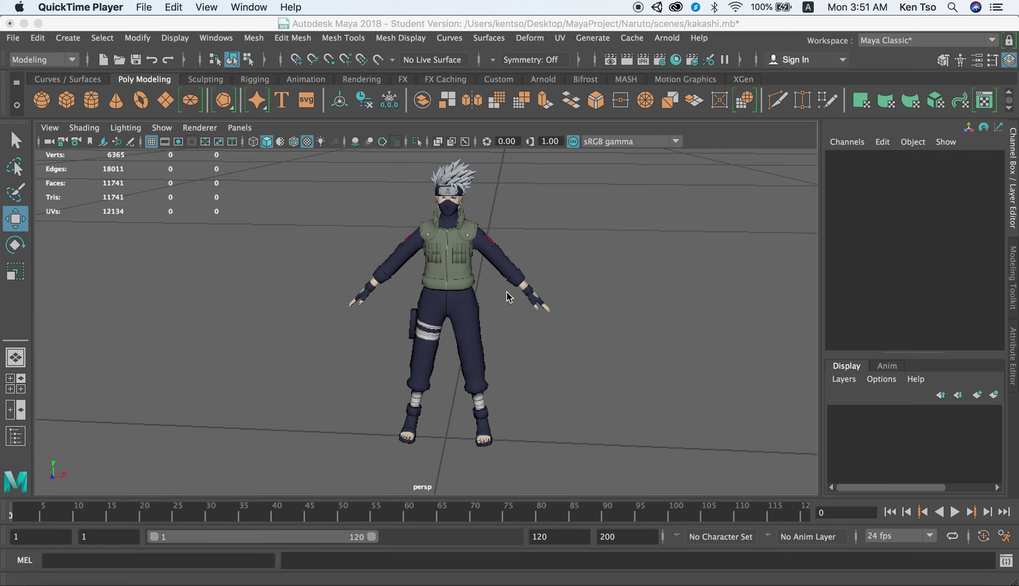
# Orbit, zoom and pan the persp view to inspect the textured Kakashi model from the side, face and full body
pyautogui.keyDown('alt'); pyautogui.moveTo(547, 237); pyautogui.dragTo(468, 244); pyautogui.keyUp('alt')
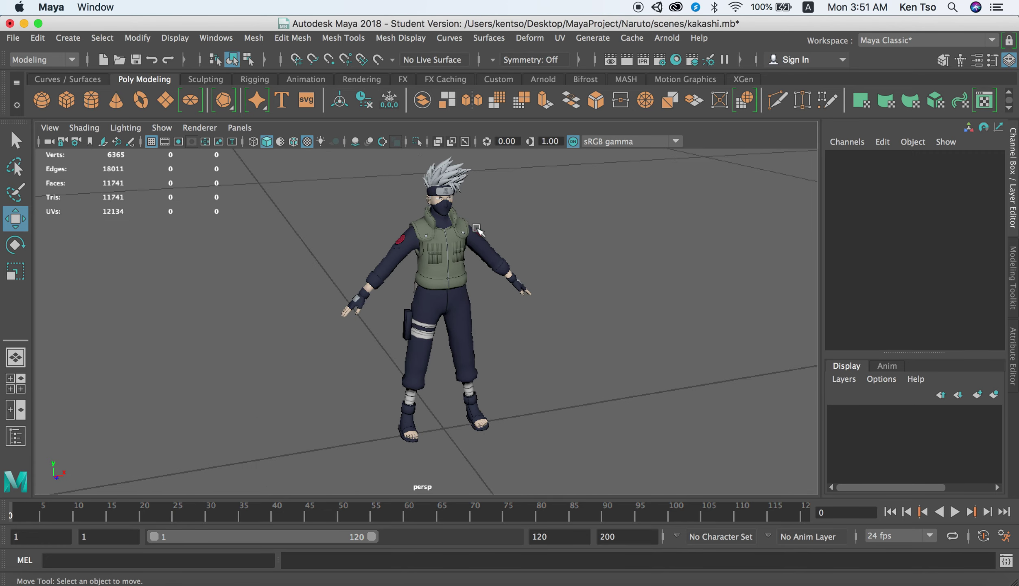
pyautogui.scroll(5, 467, 285)
pyautogui.keyDown('alt'); pyautogui.moveTo(497, 228); pyautogui.dragTo(497, 380, button='middle'); pyautogui.keyUp('alt')
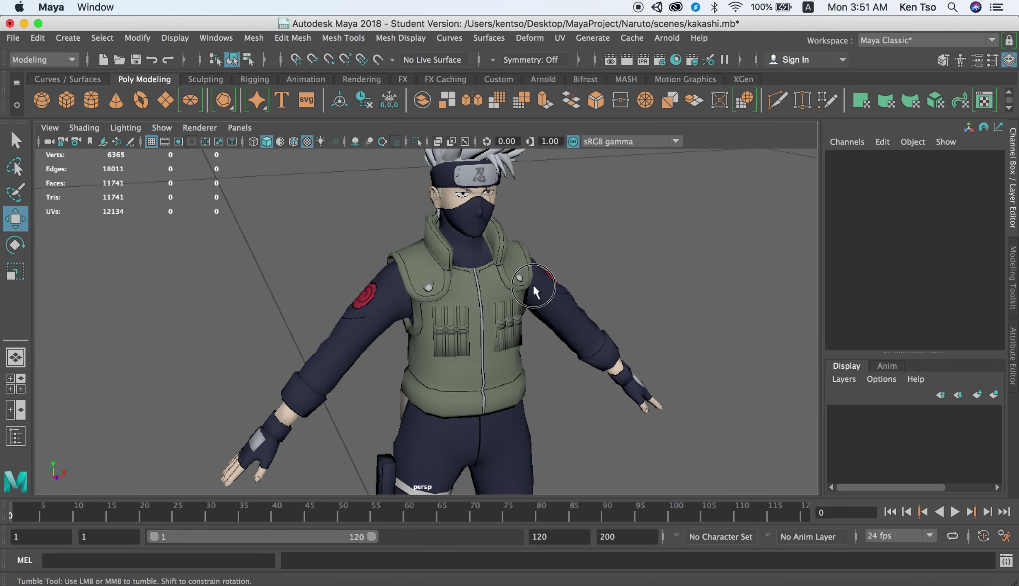
pyautogui.moveTo(533, 284)
pyautogui.keyDown('alt'); pyautogui.mouseDown()
pyautogui.moveTo(398, 268)
pyautogui.moveTo(523, 277)
pyautogui.mouseUp(); pyautogui.keyUp('alt')
pyautogui.keyDown('alt'); pyautogui.moveTo(523, 276); pyautogui.dragTo(514, 276, button='right'); pyautogui.keyUp('alt')
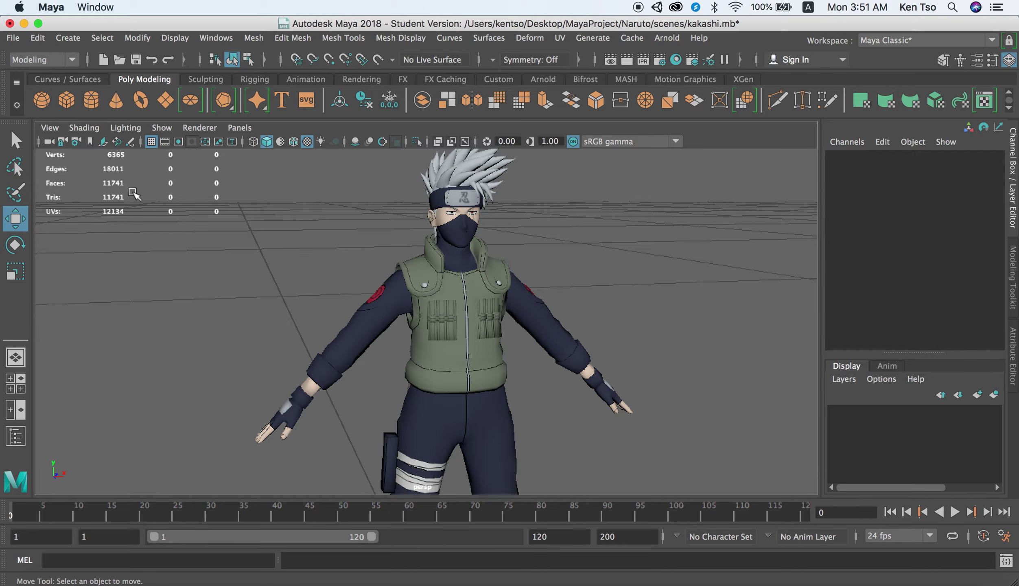
pyautogui.moveTo(485, 303)
pyautogui.keyDown('alt'); pyautogui.mouseDown()
pyautogui.moveTo(390, 290)
pyautogui.moveTo(434, 300)
pyautogui.mouseUp(); pyautogui.keyUp('alt')
pyautogui.click(433, 300)
pyautogui.moveTo(530, 236)
pyautogui.keyDown('alt'); pyautogui.mouseDown()
pyautogui.moveTo(627, 236)
pyautogui.moveTo(368, 235)
pyautogui.mouseUp(); pyautogui.keyUp('alt')
pyautogui.click(367, 235)
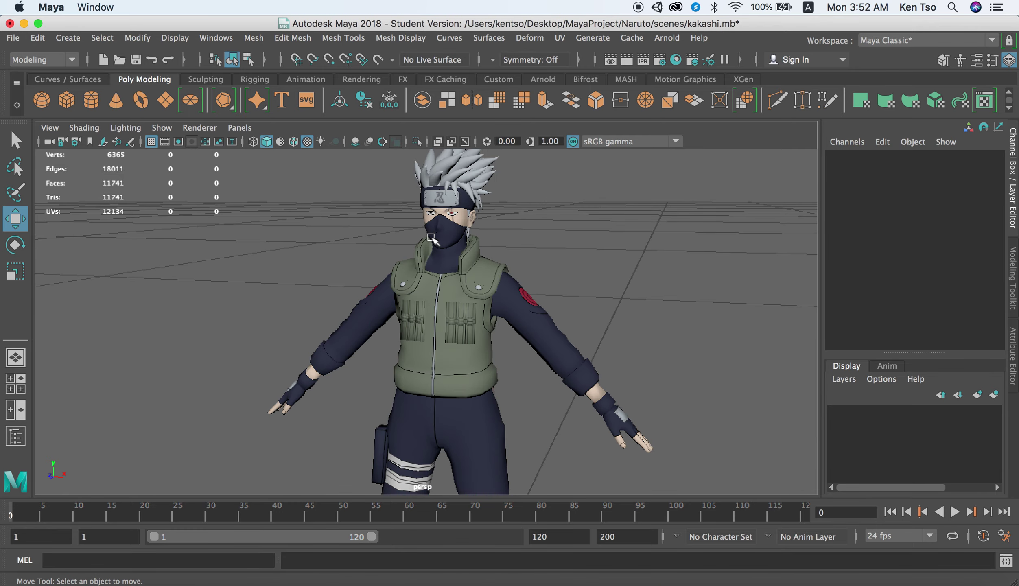
pyautogui.keyDown('alt'); pyautogui.moveTo(438, 259); pyautogui.dragTo(452, 253); pyautogui.keyUp('alt')
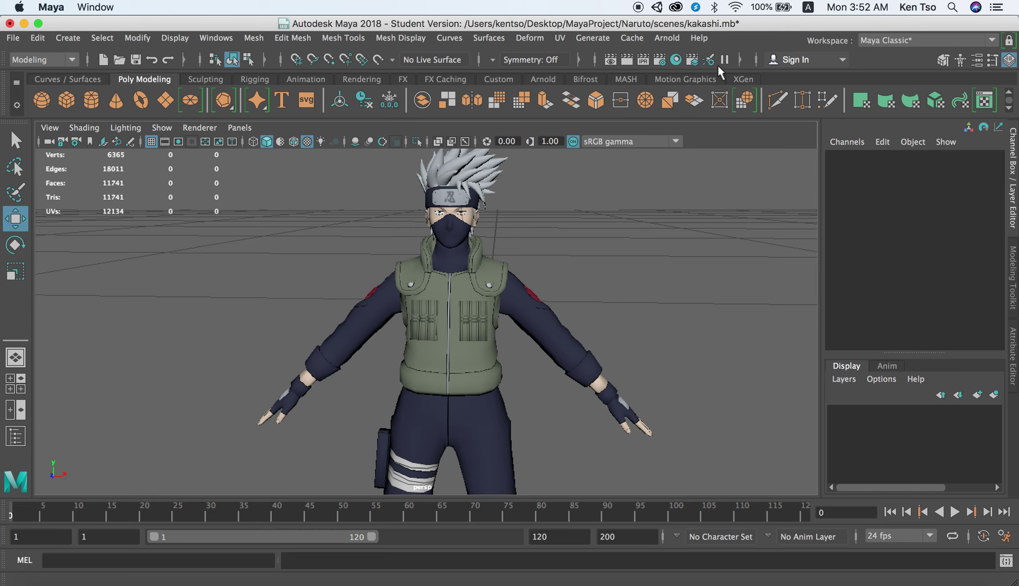
# In Hypershade, select the Body, kakashi_Blackeye and kakashi_redeye1 materials while zooming on the face
pyautogui.click(676, 60)
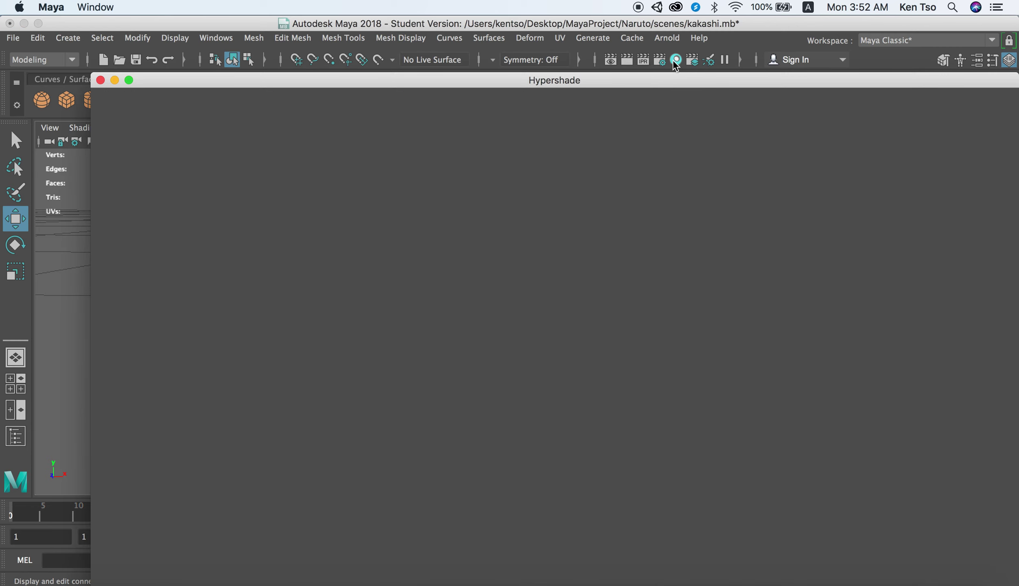
pyautogui.moveTo(504, 81)
pyautogui.mouseDown()
pyautogui.moveTo(597, 104)
pyautogui.moveTo(626, 175)
pyautogui.mouseUp()
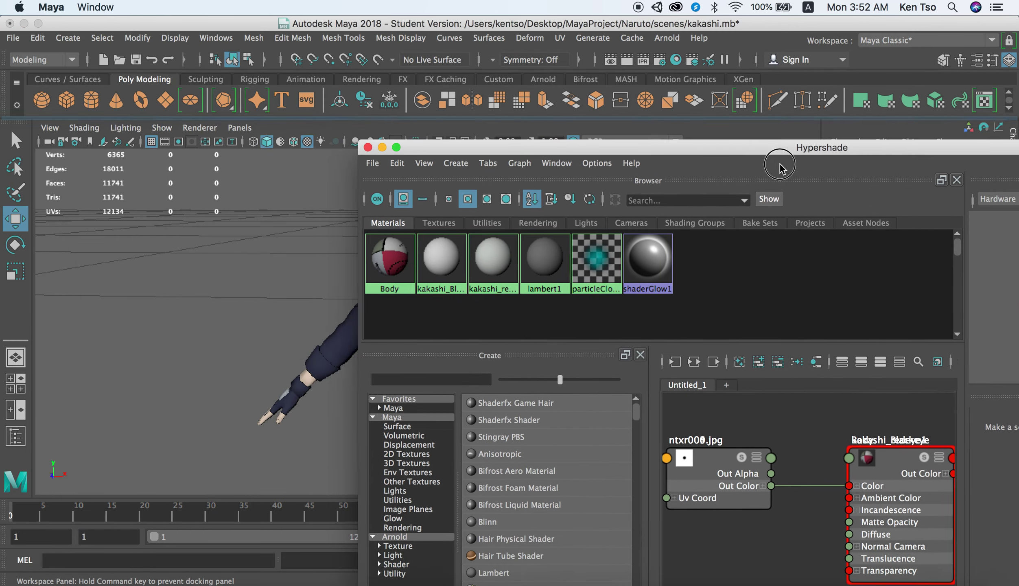
pyautogui.moveTo(534, 194)
pyautogui.mouseDown()
pyautogui.moveTo(732, 173)
pyautogui.moveTo(685, 168)
pyautogui.mouseUp()
pyautogui.click(653, 278)
pyautogui.click(610, 278)
pyautogui.scroll(5, 466, 219)
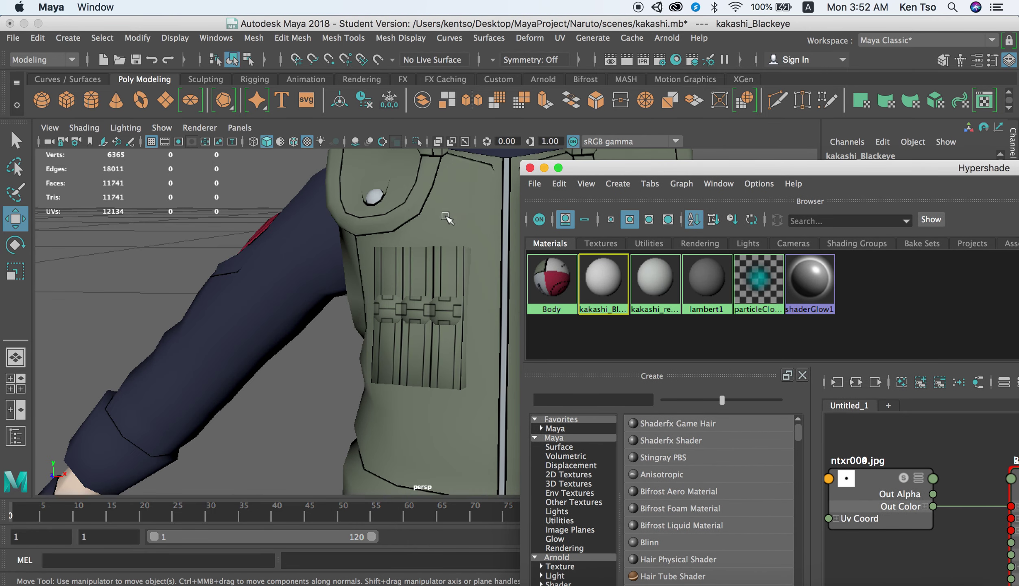
pyautogui.keyDown('alt'); pyautogui.moveTo(447, 261); pyautogui.dragTo(422, 388, button='middle'); pyautogui.keyUp('alt')
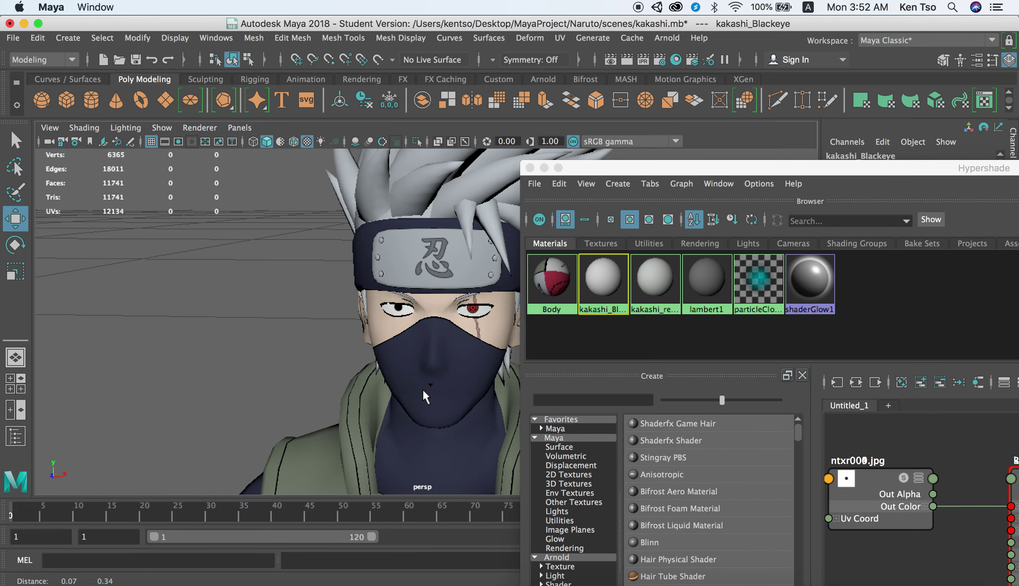
pyautogui.click(659, 294)
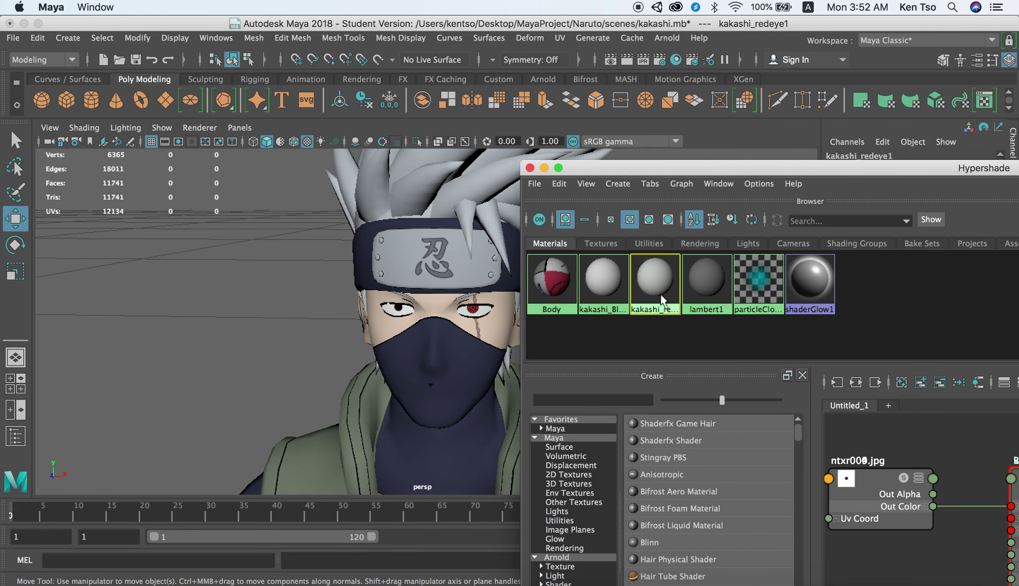
# Close Hypershade and frame the full Kakashi model in a three-quarter view
pyautogui.click(530, 168)
pyautogui.scroll(-5, 486, 295)
pyautogui.scroll(-2, 494, 320)
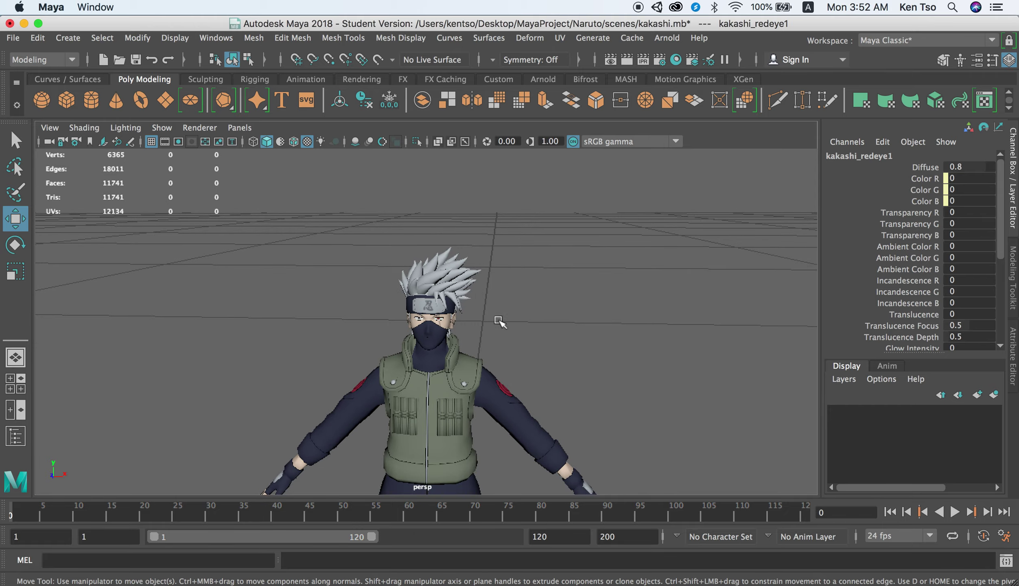
pyautogui.keyDown('alt'); pyautogui.moveTo(517, 345); pyautogui.dragTo(525, 216, button='middle'); pyautogui.keyUp('alt')
pyautogui.moveTo(526, 216)
pyautogui.keyDown('alt'); pyautogui.mouseDown()
pyautogui.moveTo(520, 252)
pyautogui.moveTo(438, 257)
pyautogui.moveTo(348, 230)
pyautogui.mouseUp(); pyautogui.keyUp('alt')
pyautogui.click(438, 257)
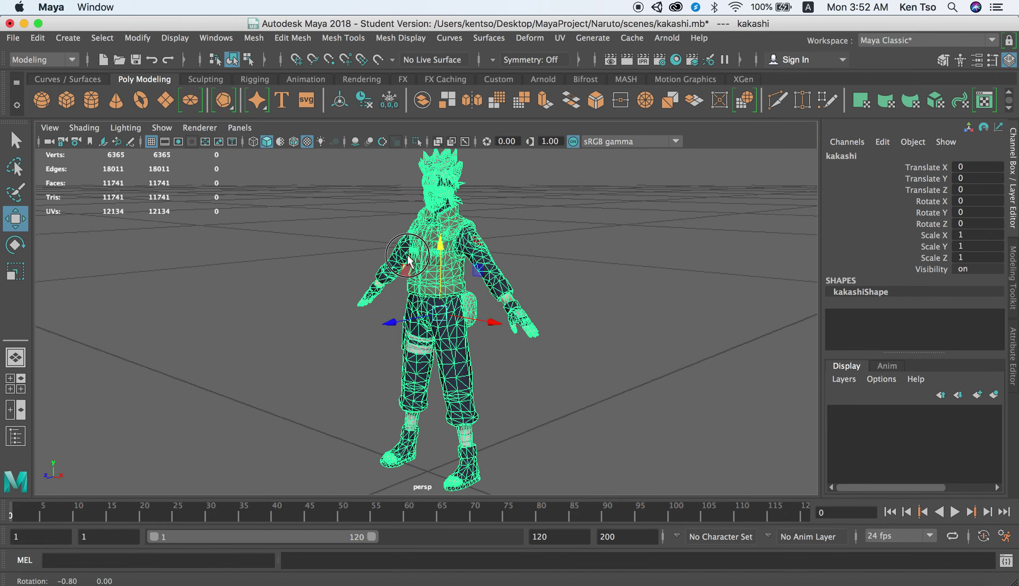
pyautogui.click(348, 230)
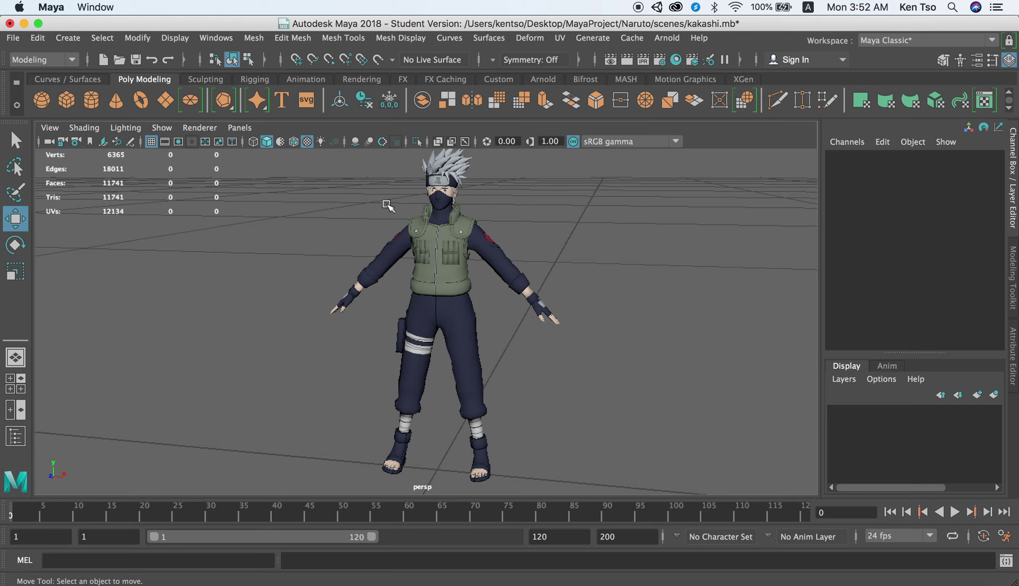
pyautogui.click(13, 38)
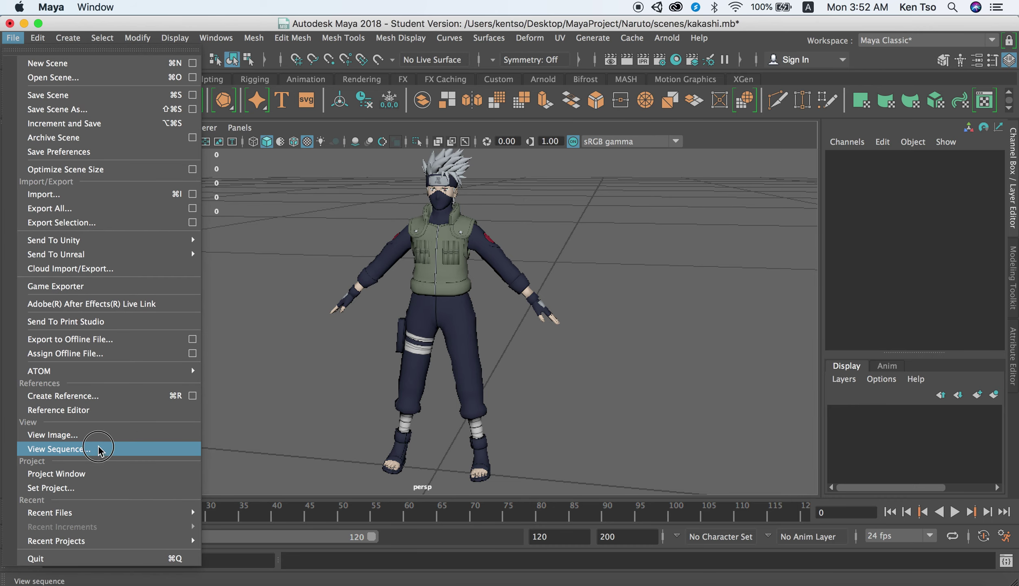
pyautogui.click(116, 480)
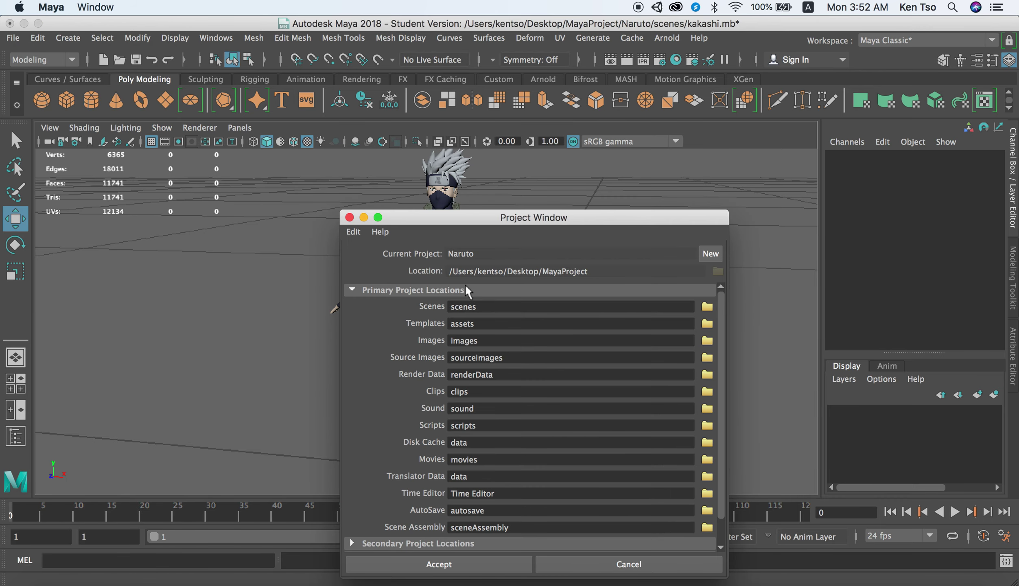
pyautogui.click(349, 218)
pyautogui.click(13, 38)
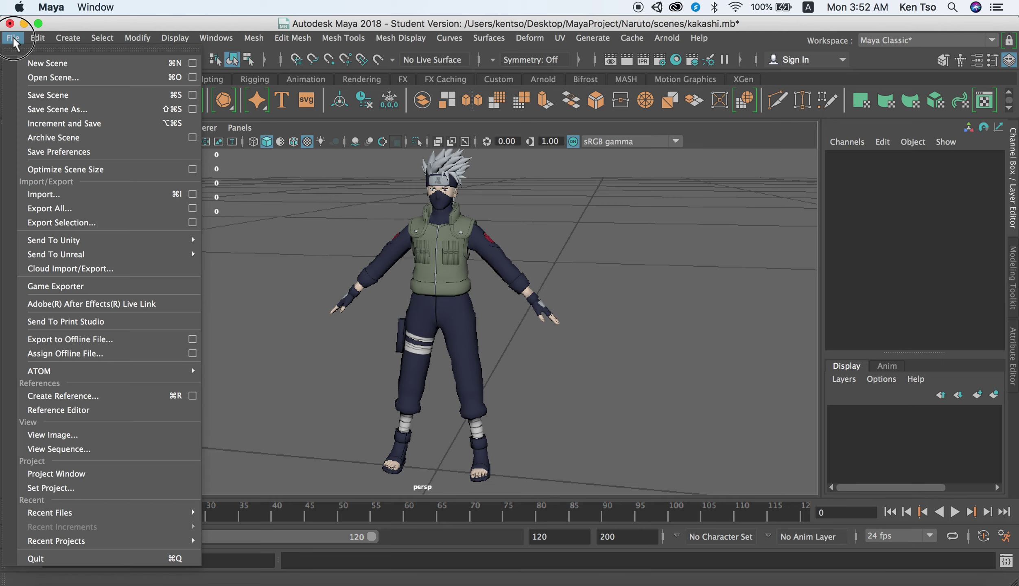
pyautogui.click(113, 493)
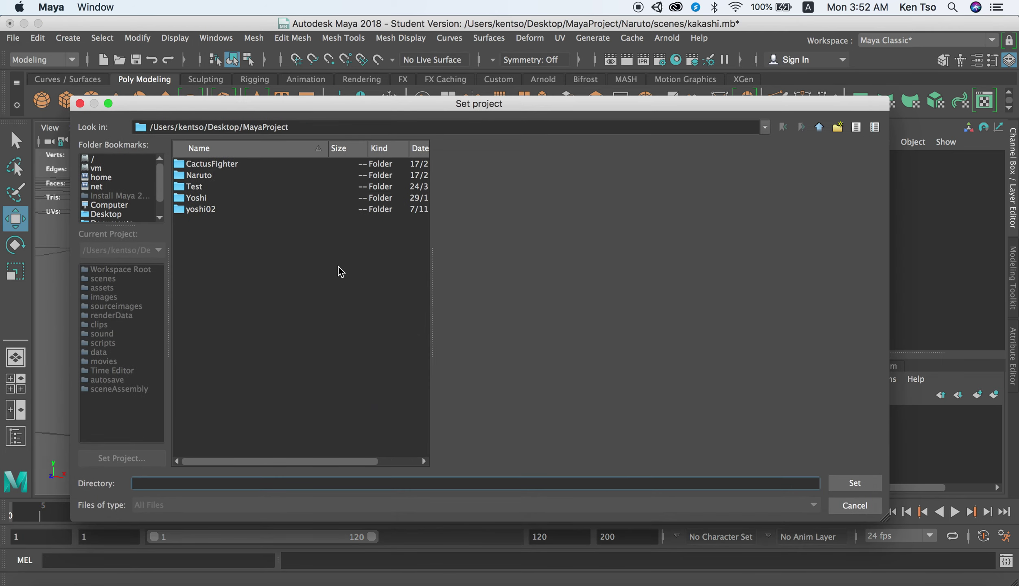
pyautogui.click(188, 175)
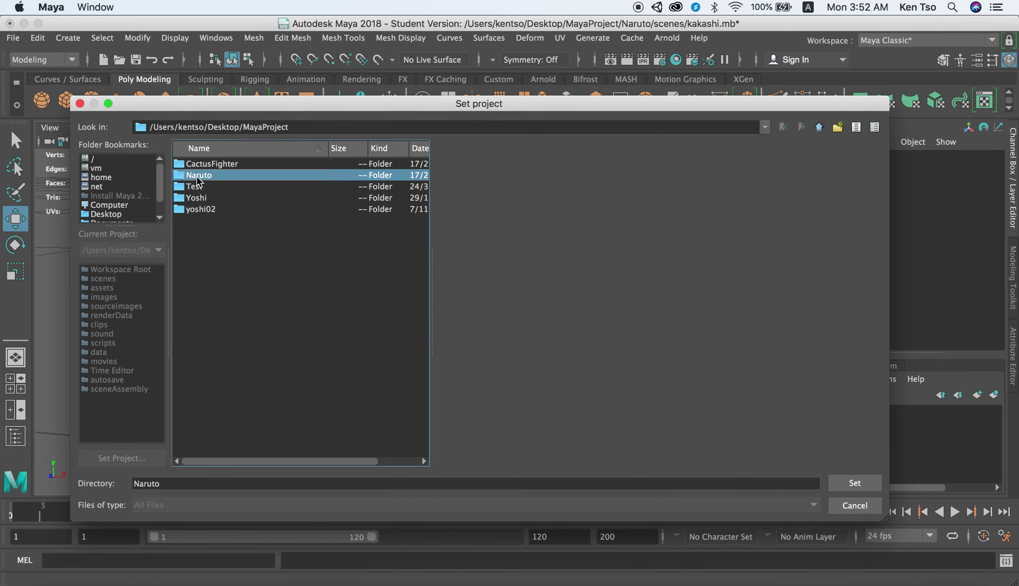
pyautogui.click(854, 483)
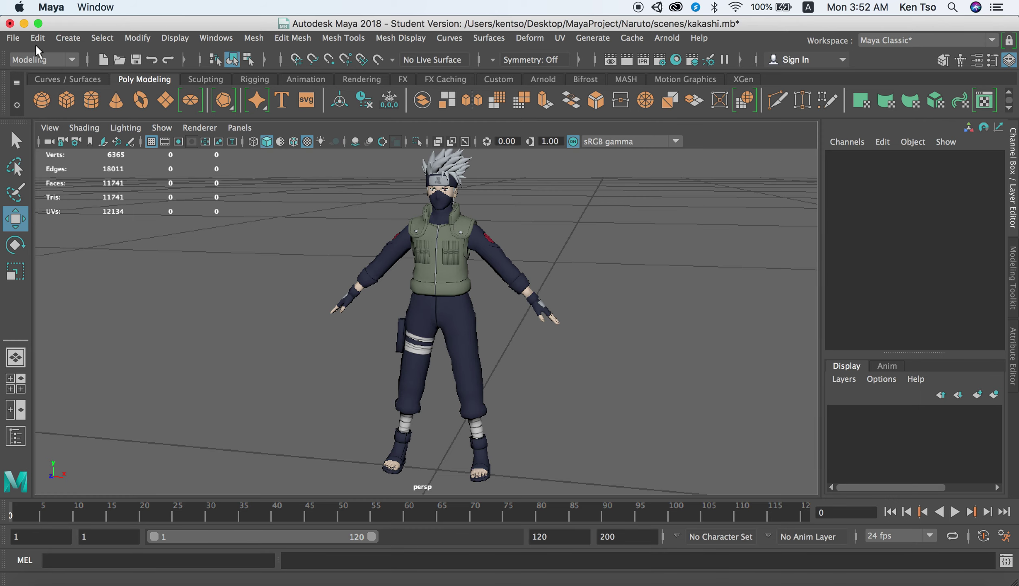
pyautogui.click(13, 38)
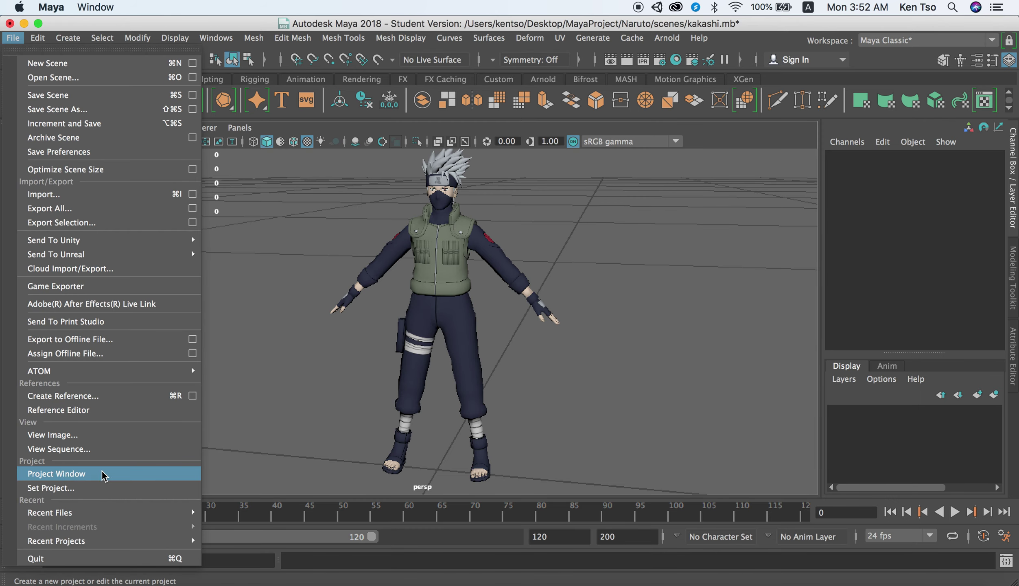
pyautogui.click(104, 474)
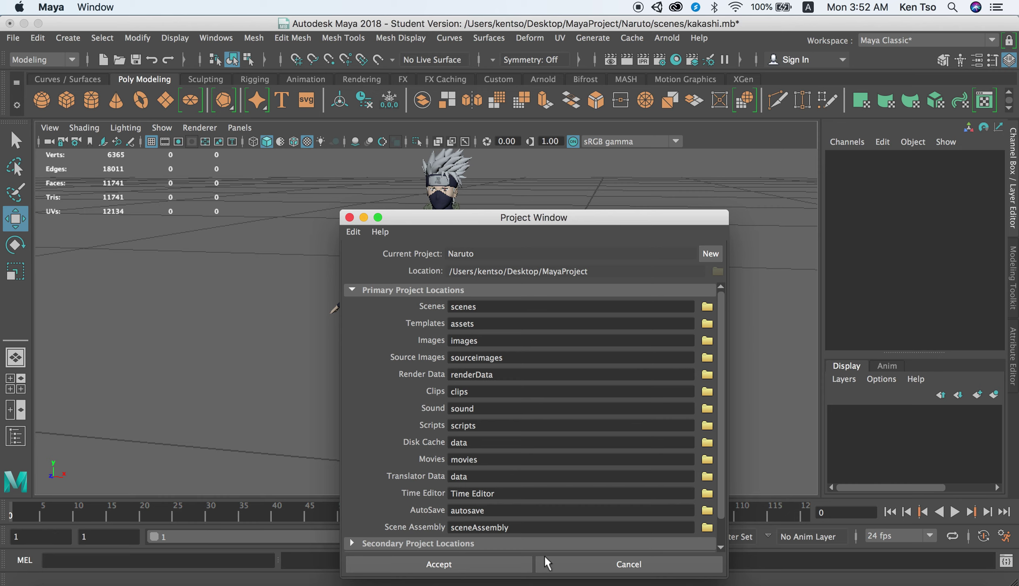
pyautogui.click(594, 564)
pyautogui.click(203, 39)
pyautogui.moveTo(260, 173)
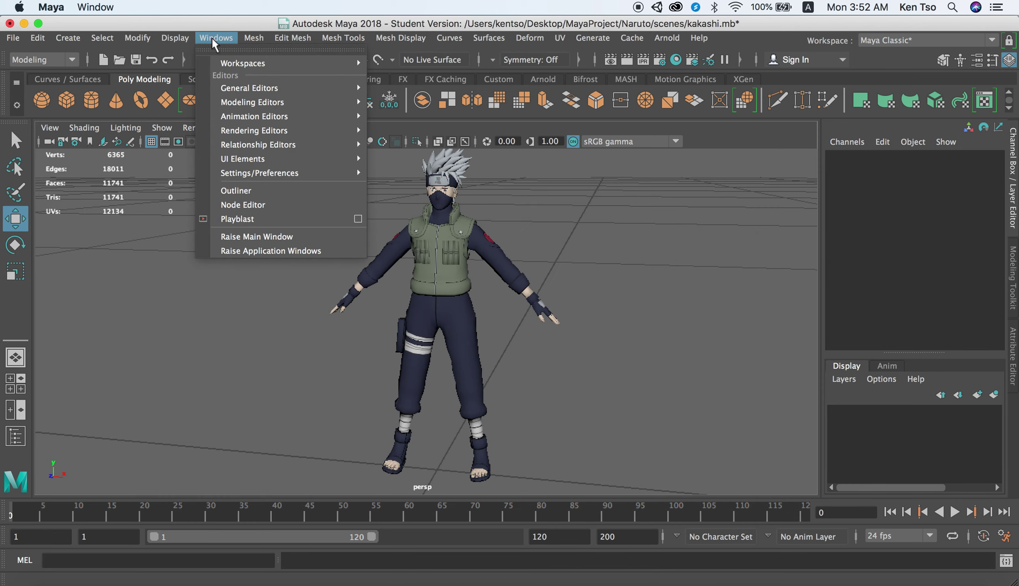
# Save Preferences with Settings working units at meter, degrees, 24 fps and Y up
pyautogui.click(391, 186)
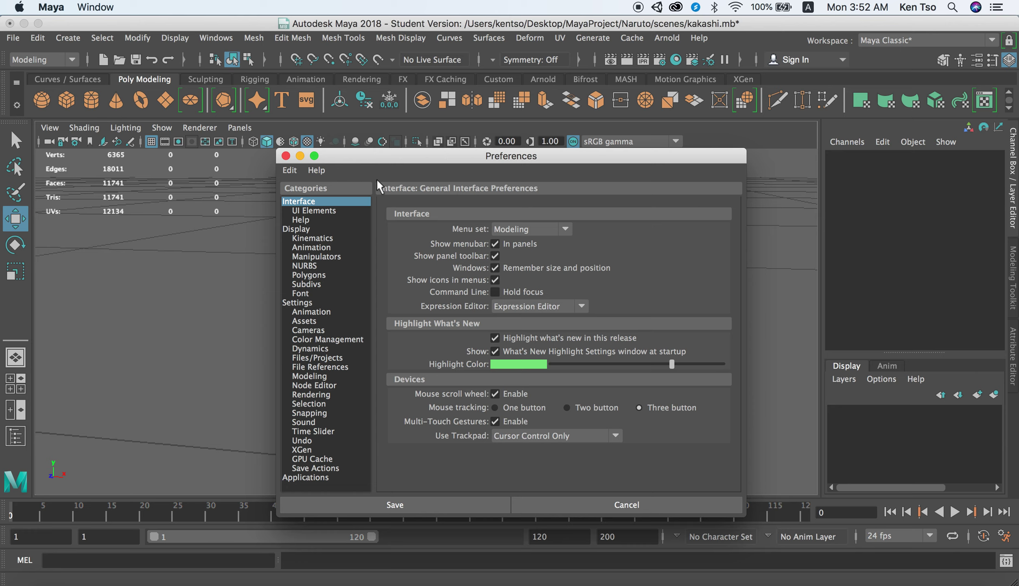
pyautogui.click(312, 303)
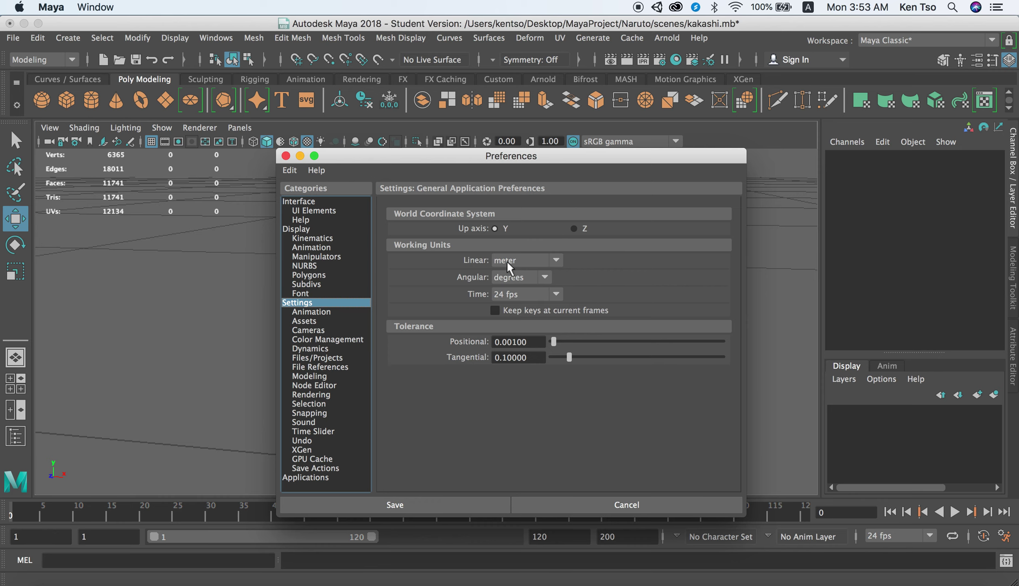
pyautogui.click(464, 503)
pyautogui.click(10, 40)
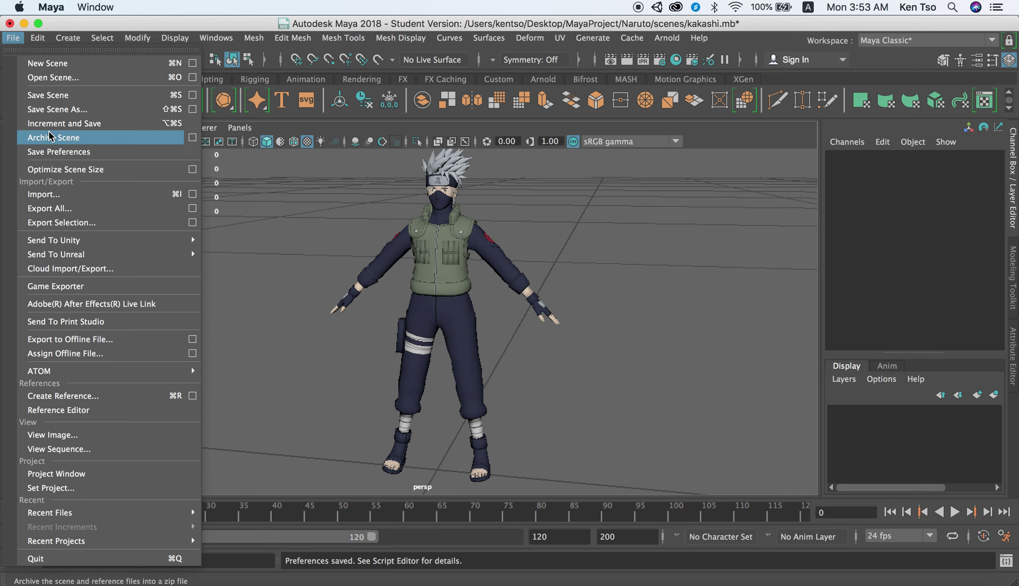
pyautogui.click(305, 241)
# Start Export All for the Kakashi model with FBX export file type, naming it kakashi
pyautogui.click(441, 266)
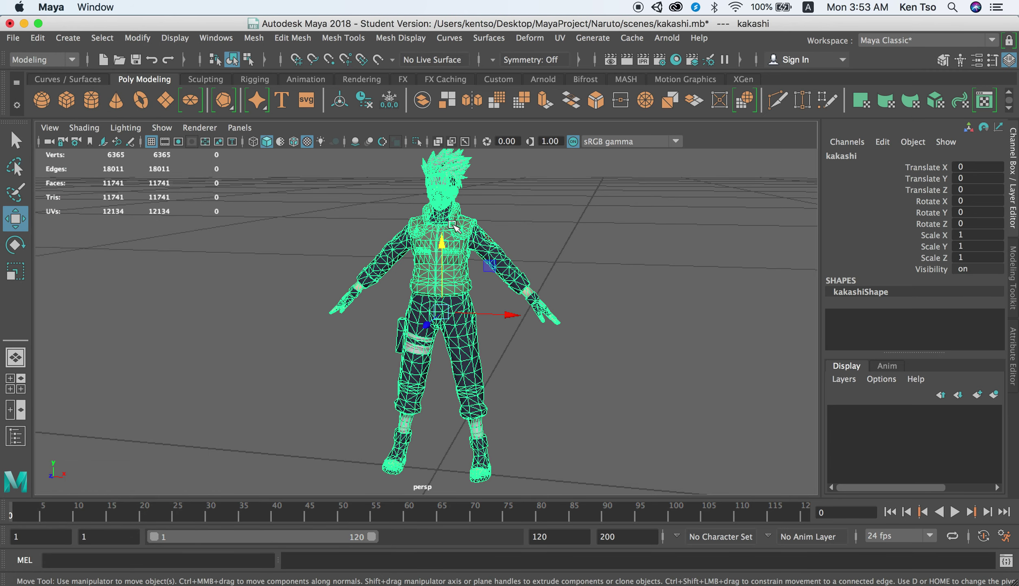
pyautogui.click(13, 37)
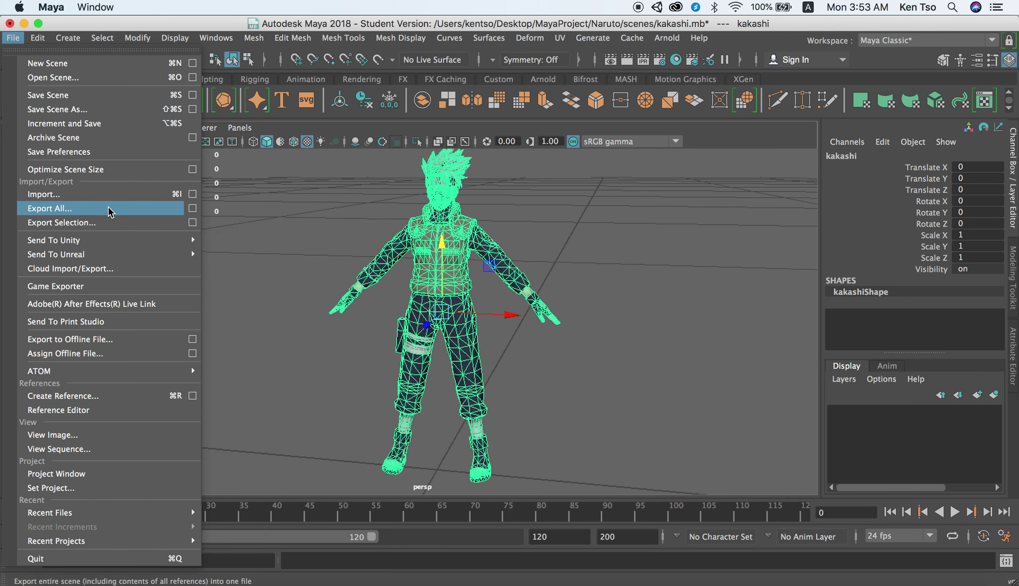
pyautogui.click(109, 209)
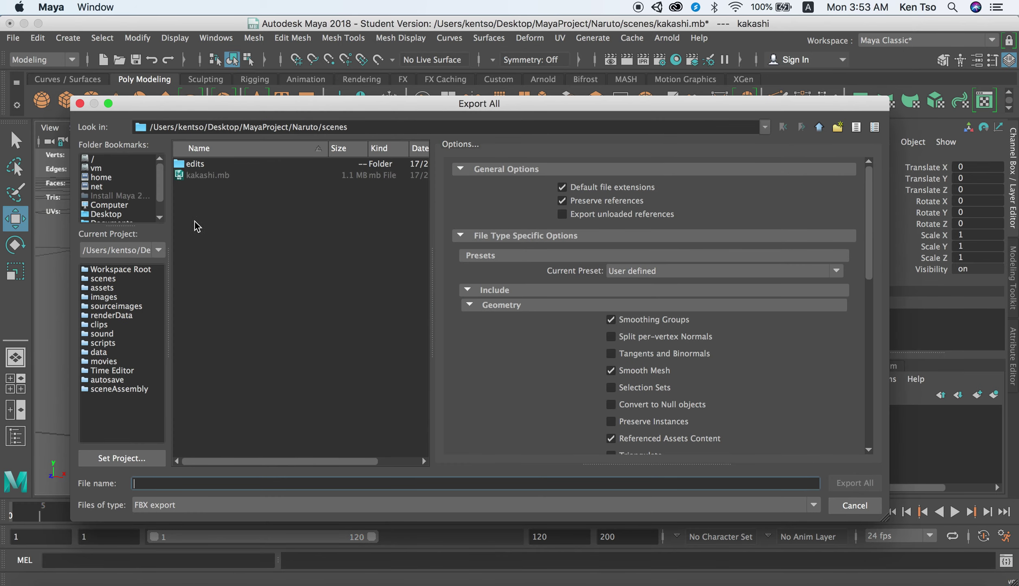
pyautogui.click(182, 511)
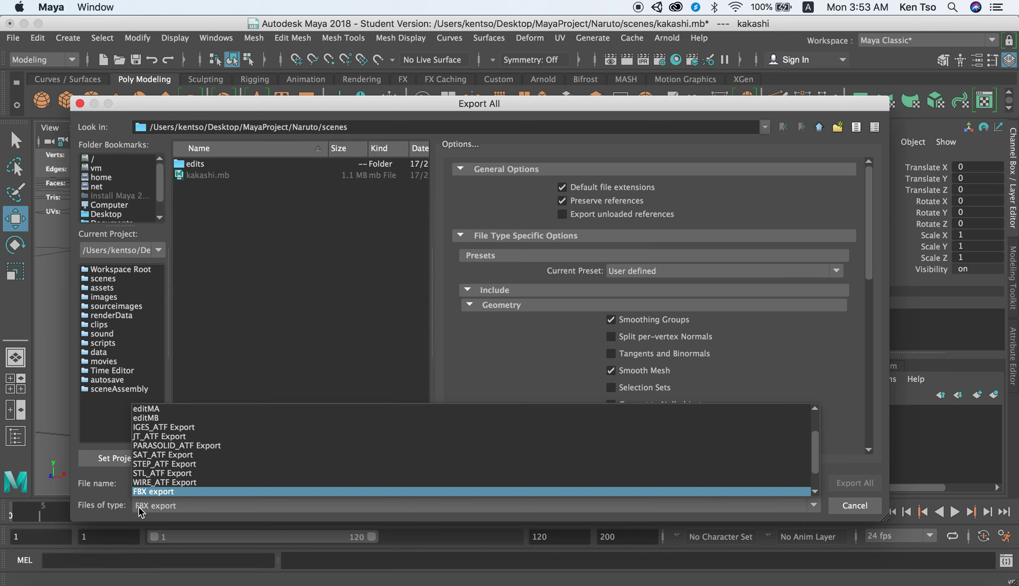
pyautogui.scroll(-1, 169, 480)
pyautogui.scroll(3, 173, 460)
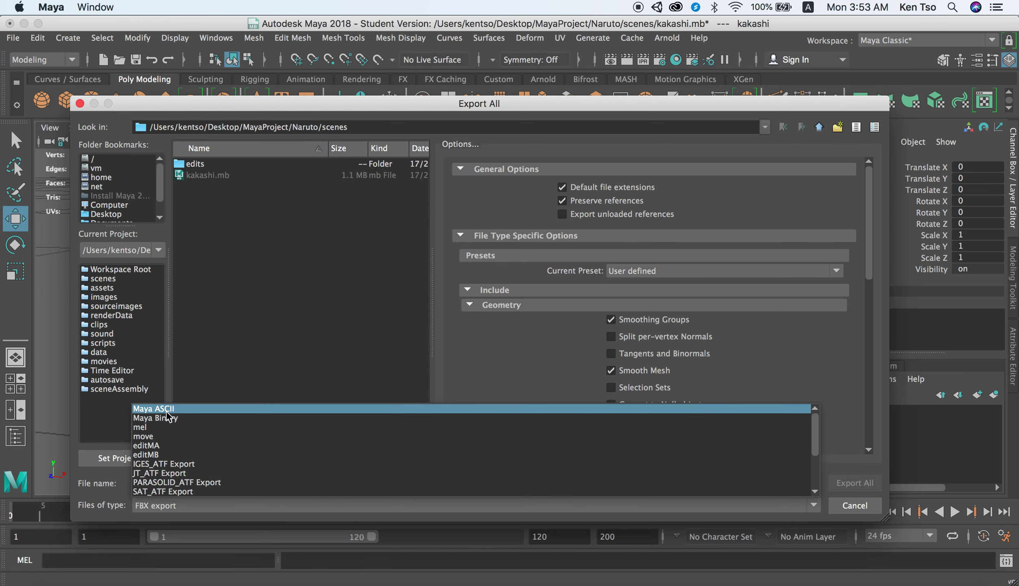
pyautogui.scroll(-3, 167, 437)
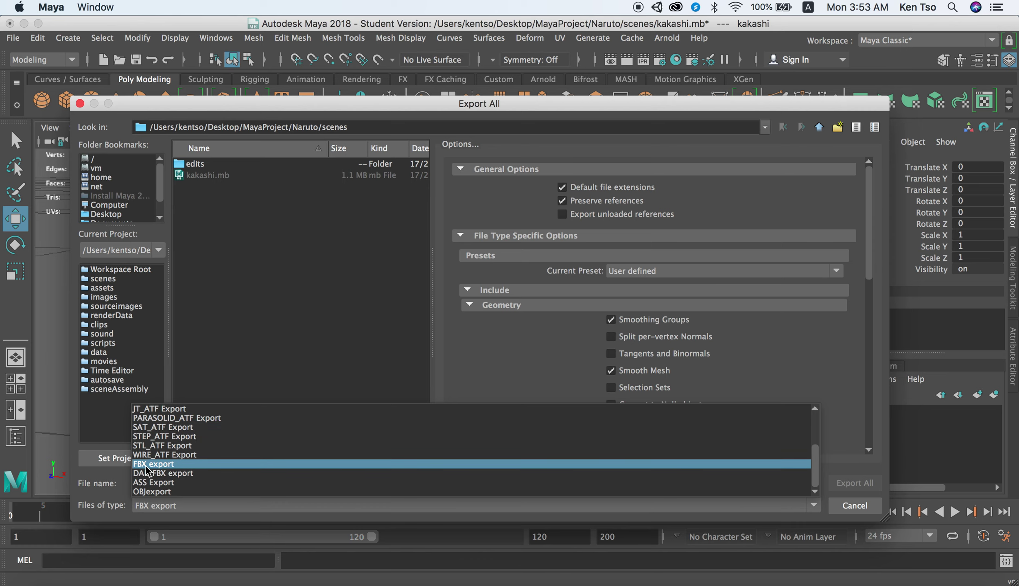
pyautogui.click(165, 469)
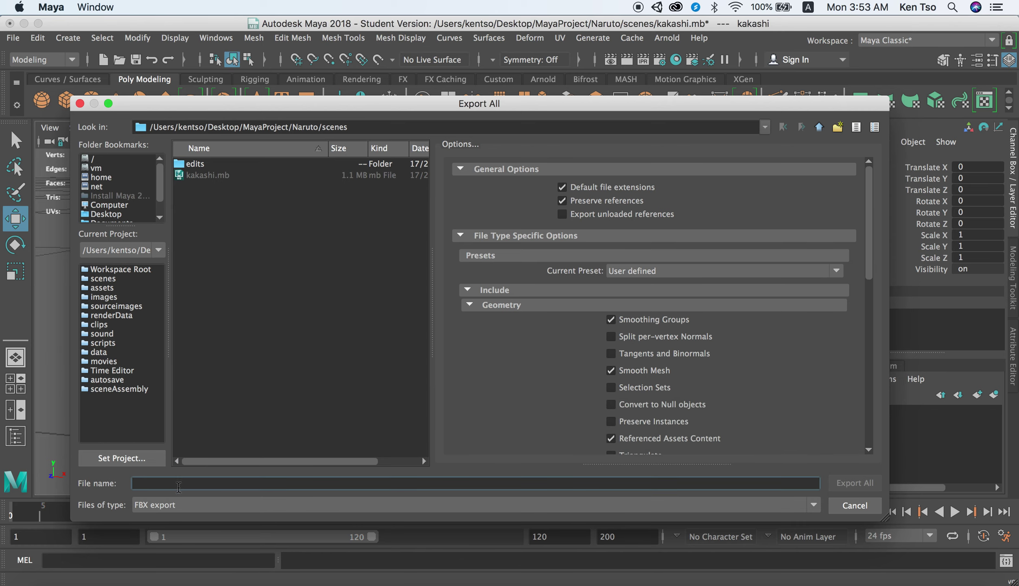
pyautogui.write('k')
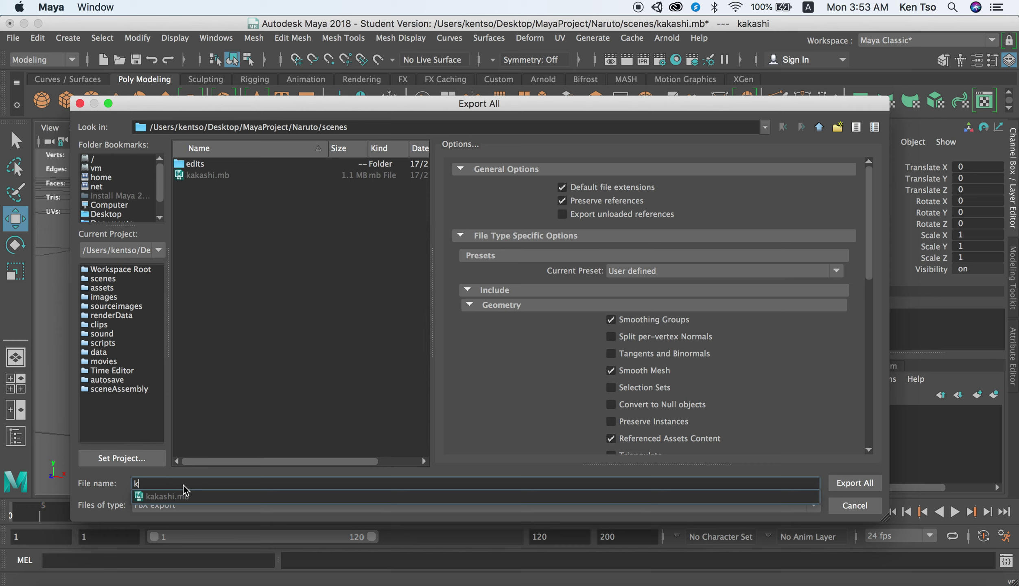
pyautogui.write('akashi')
# Review the FBX Include and Geometry export option groups
pyautogui.click(469, 293)
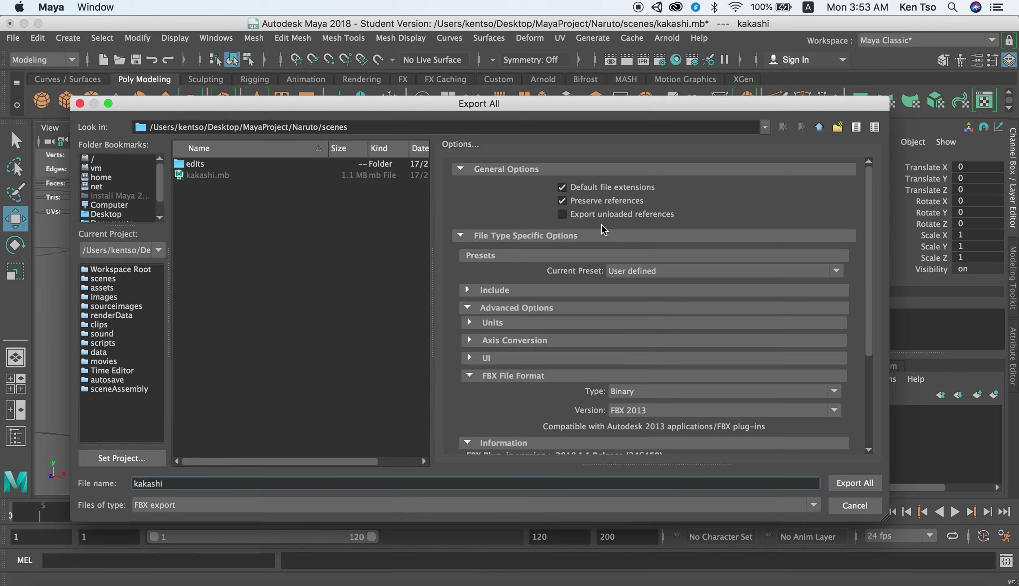
pyautogui.click(467, 309)
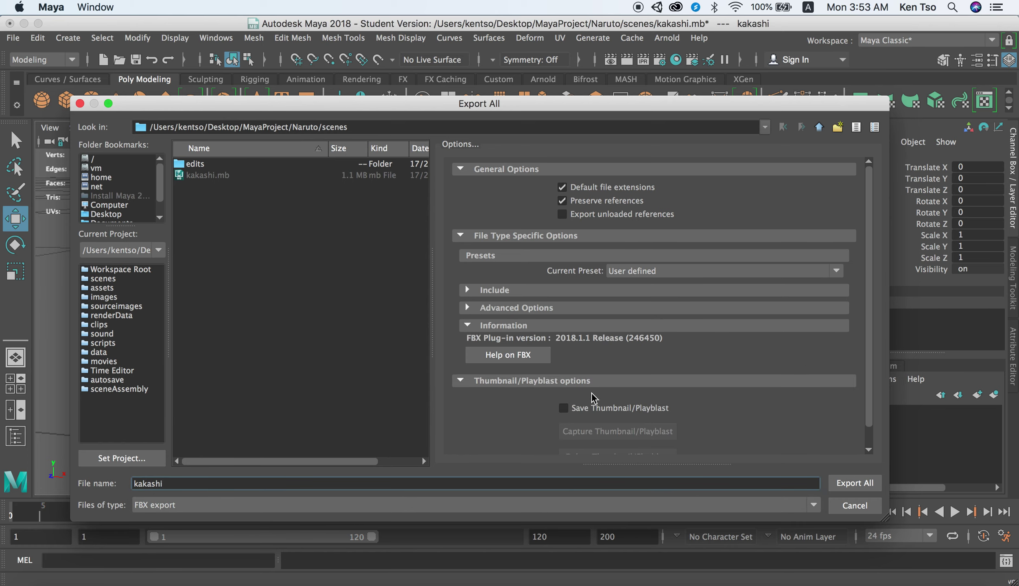
pyautogui.click(467, 290)
pyautogui.click(471, 305)
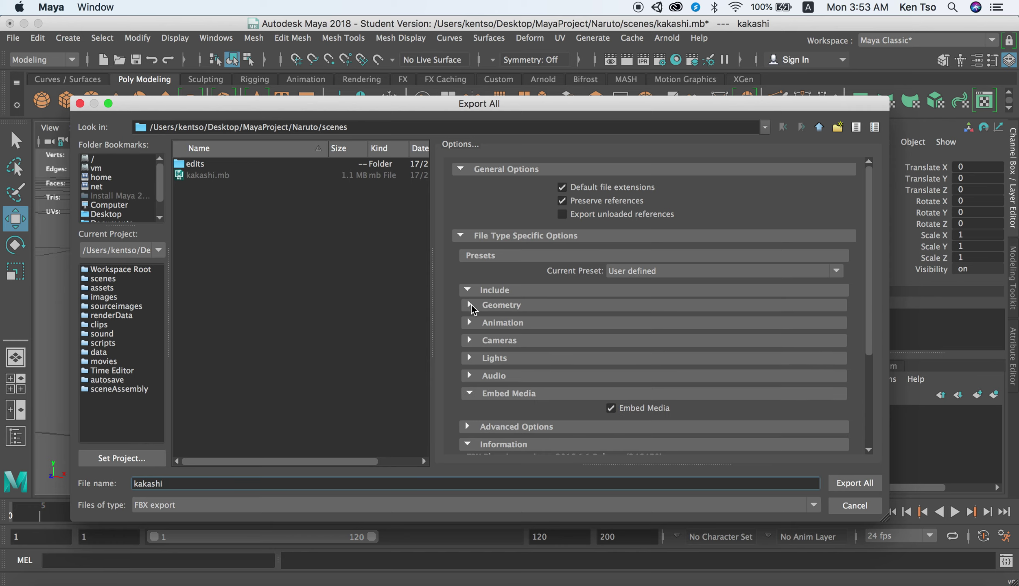
pyautogui.click(470, 306)
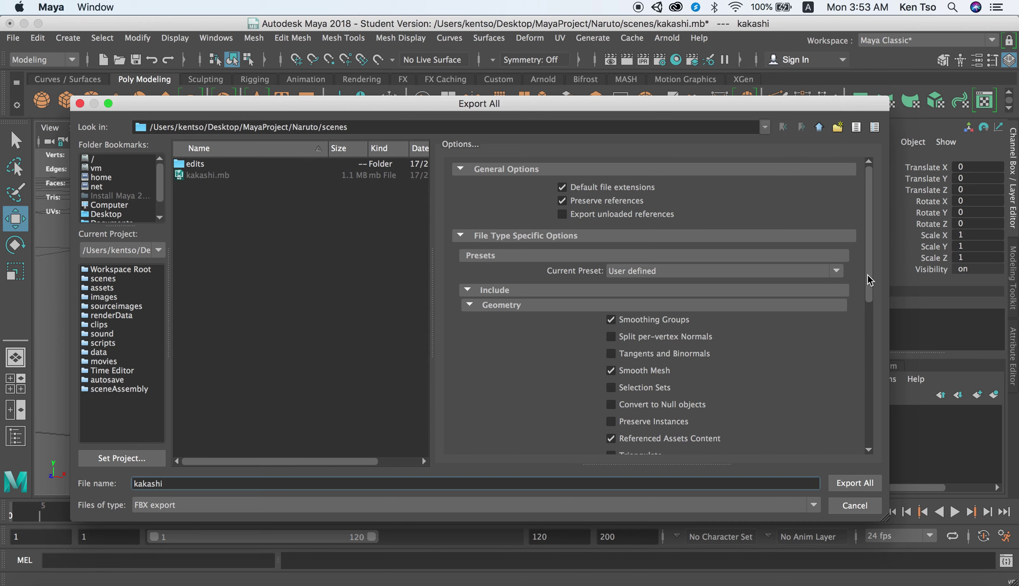
pyautogui.moveTo(867, 274); pyautogui.dragTo(838, 378)
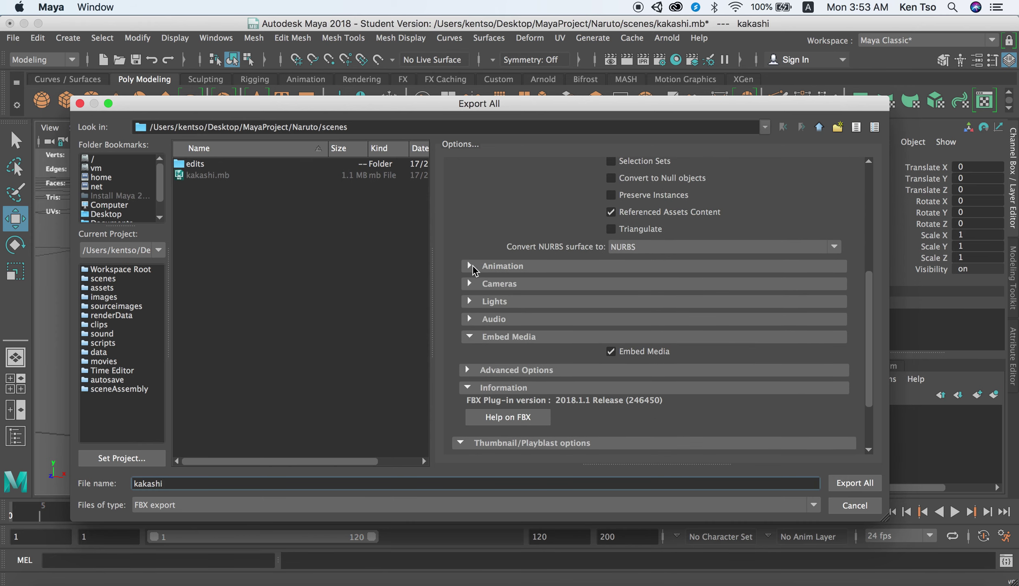
# Inspect the Animation, Cameras and Lights export option sections, keeping the window in view
pyautogui.click(472, 267)
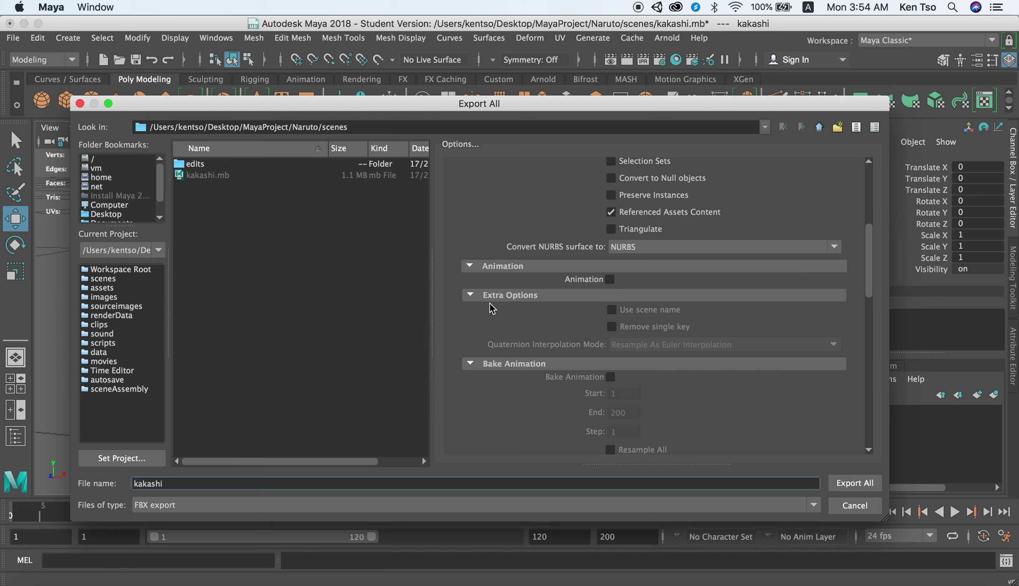
pyautogui.click(470, 267)
pyautogui.click(471, 285)
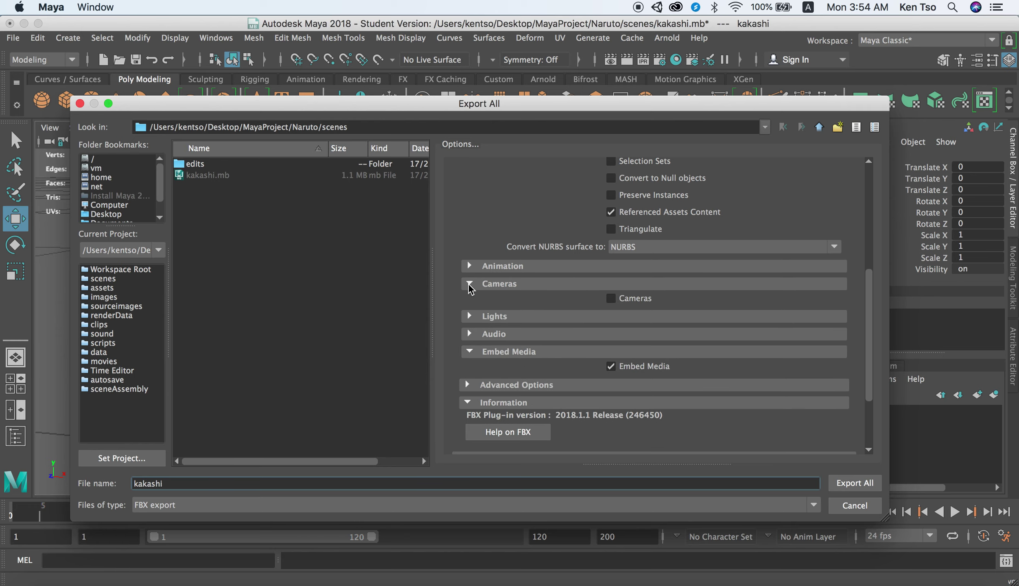
pyautogui.click(469, 285)
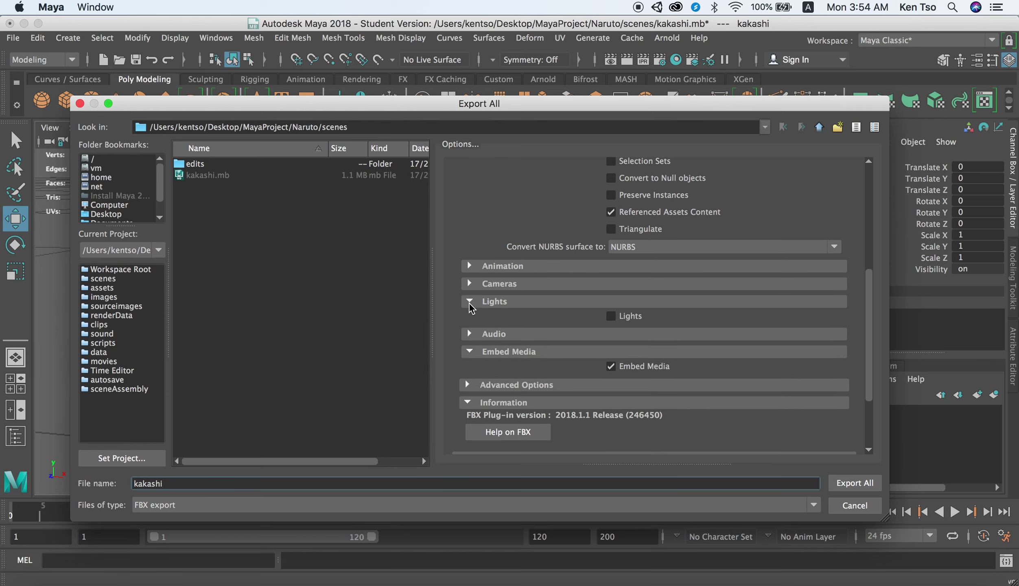
pyautogui.click(470, 300)
pyautogui.click(470, 320)
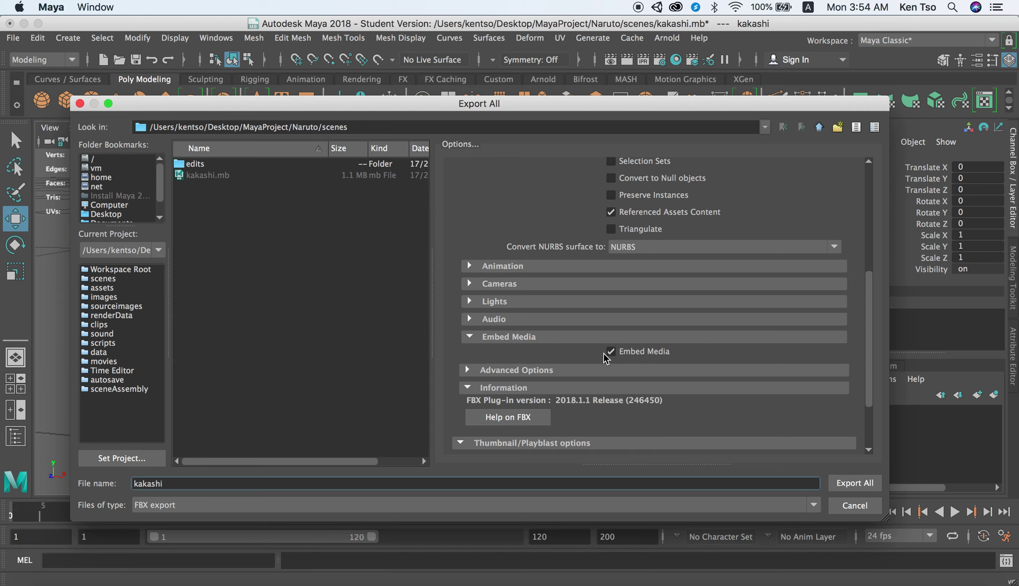
pyautogui.moveTo(596, 107); pyautogui.dragTo(577, 385)
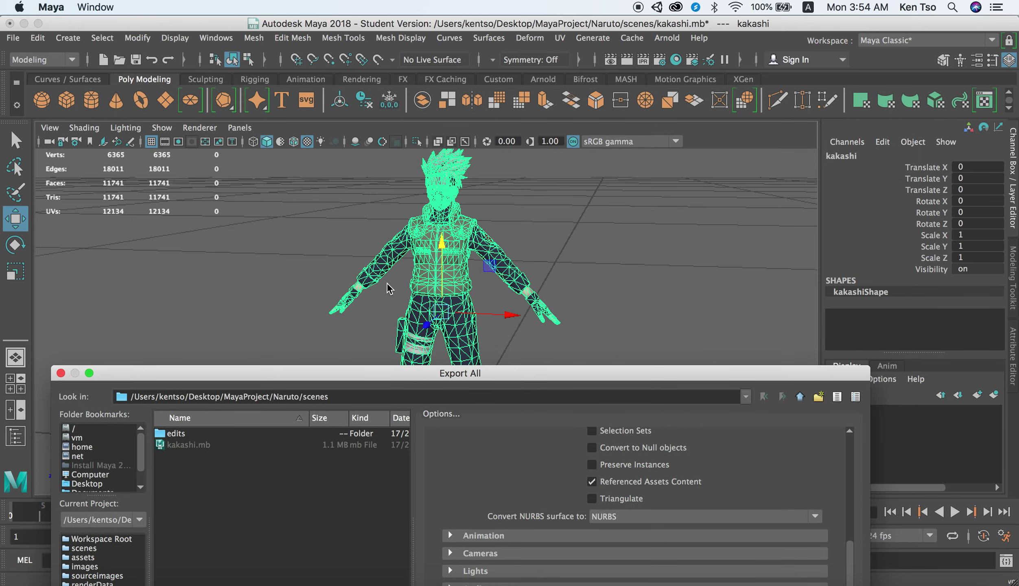
pyautogui.moveTo(504, 369); pyautogui.dragTo(538, 79)
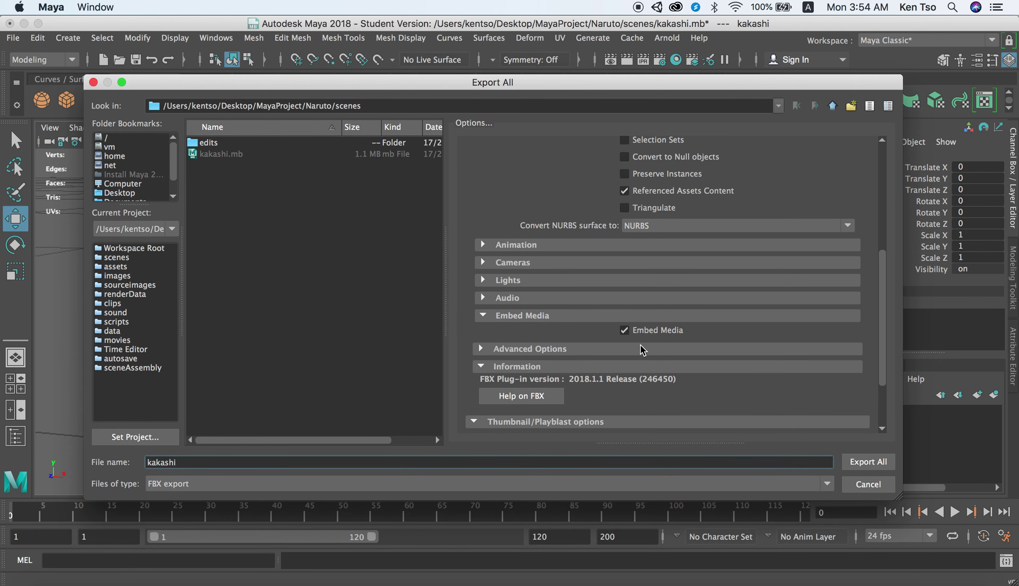
pyautogui.scroll(-3, 649, 342)
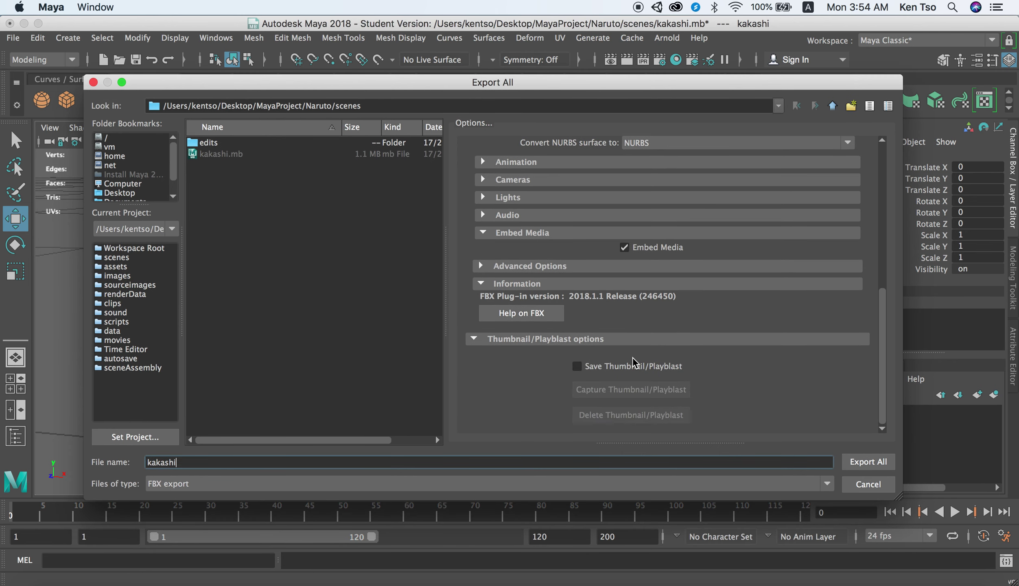
# Check the advanced unit scale settings, keep FBX 2013 as the version, and export kakashi.fbx
pyautogui.click(480, 266)
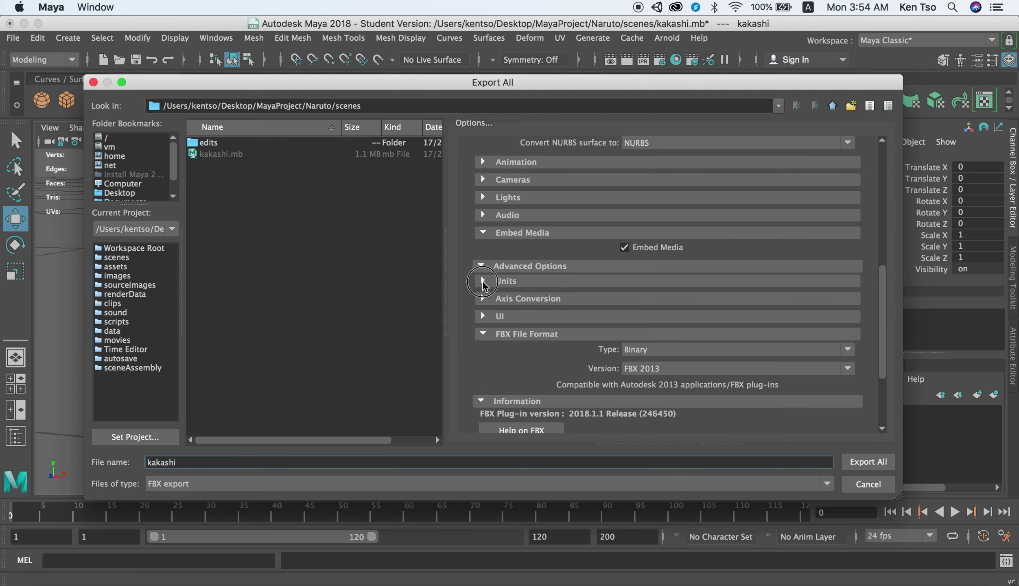
pyautogui.click(483, 281)
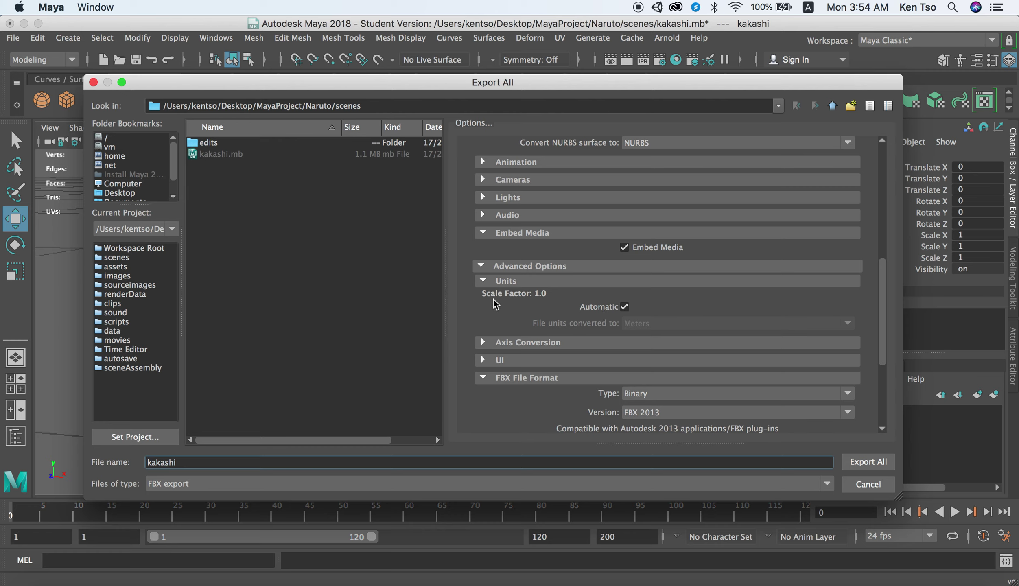
pyautogui.click(483, 280)
pyautogui.scroll(-5, 605, 325)
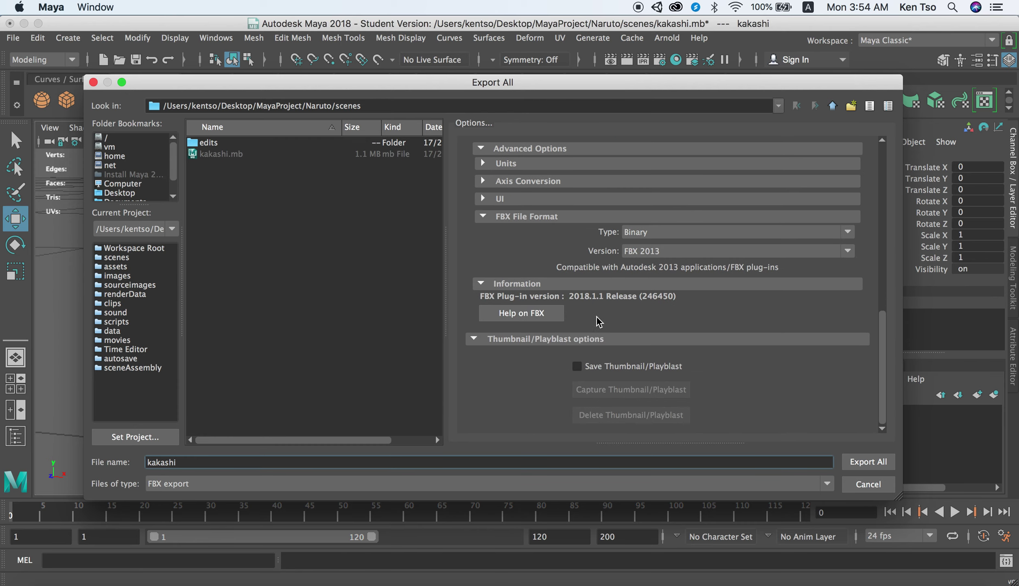
pyautogui.scroll(2, 601, 309)
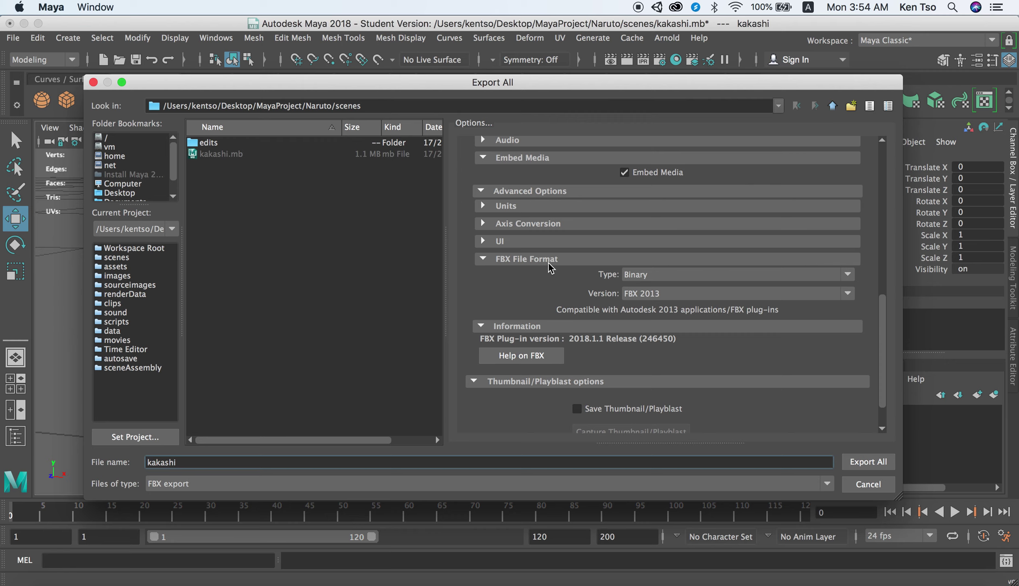
pyautogui.click(663, 293)
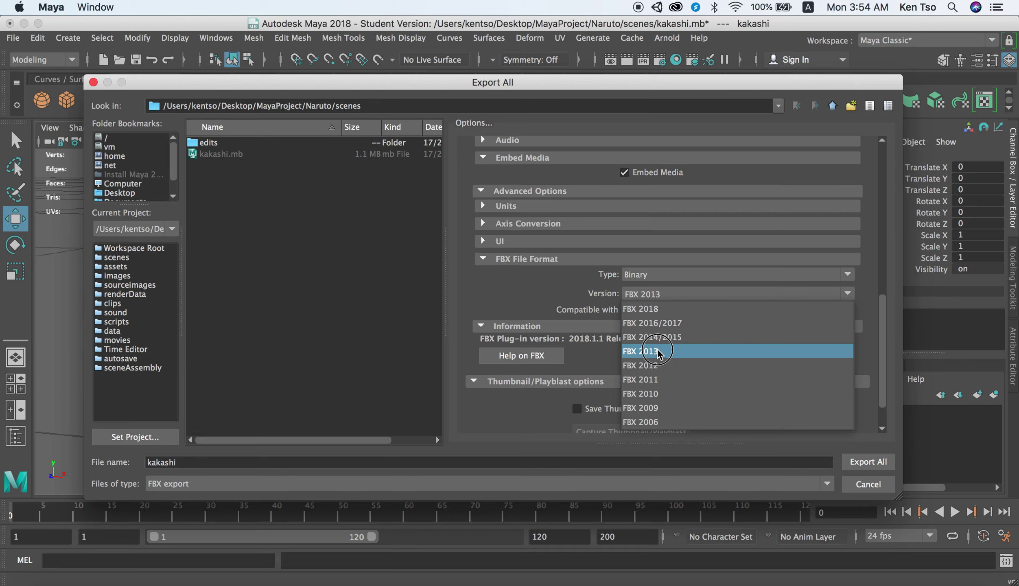
pyautogui.click(648, 352)
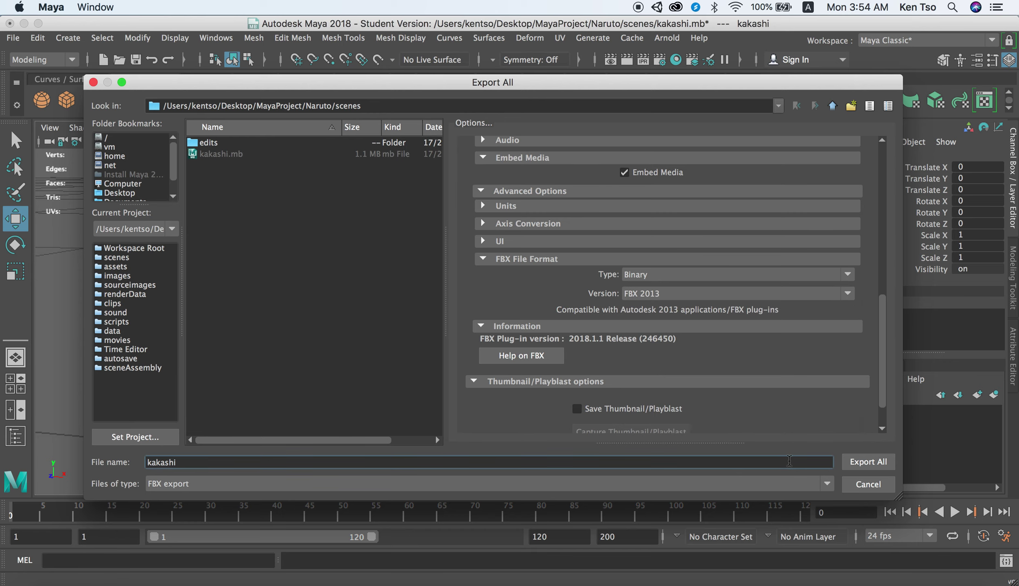
pyautogui.click(877, 464)
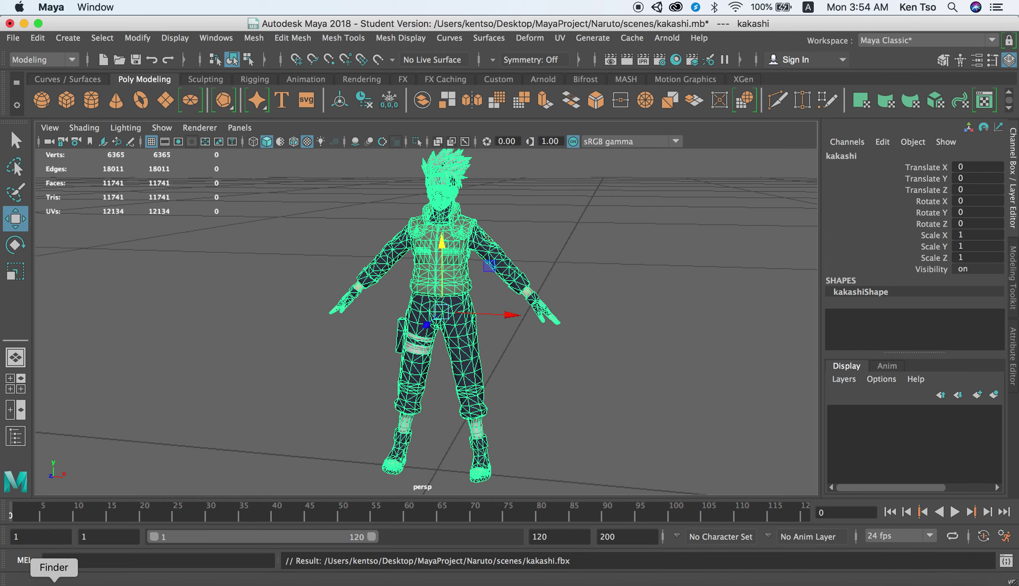
# Find kakashi.fbx in Finder under Naruto > scenes, then switch to Google Chrome
pyautogui.click(57, 579)
pyautogui.moveTo(747, 186); pyautogui.dragTo(667, 135)
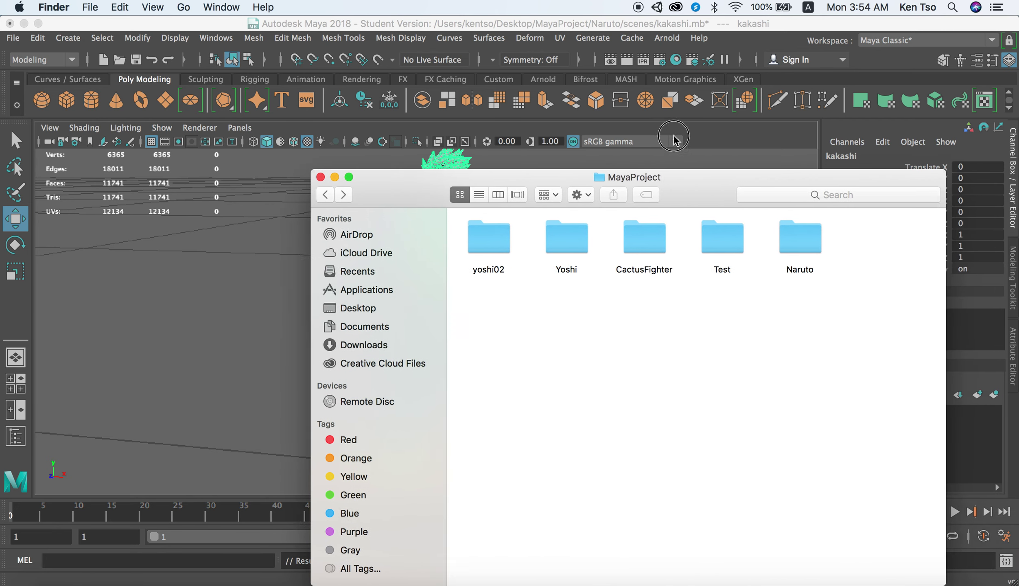
pyautogui.doubleClick(805, 197)
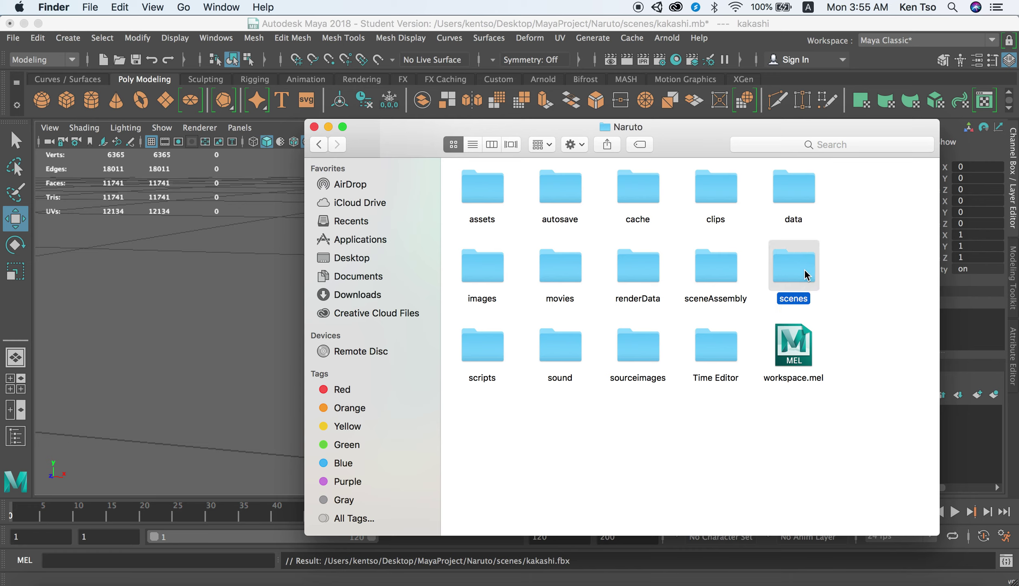
pyautogui.doubleClick(802, 269)
pyautogui.click(643, 190)
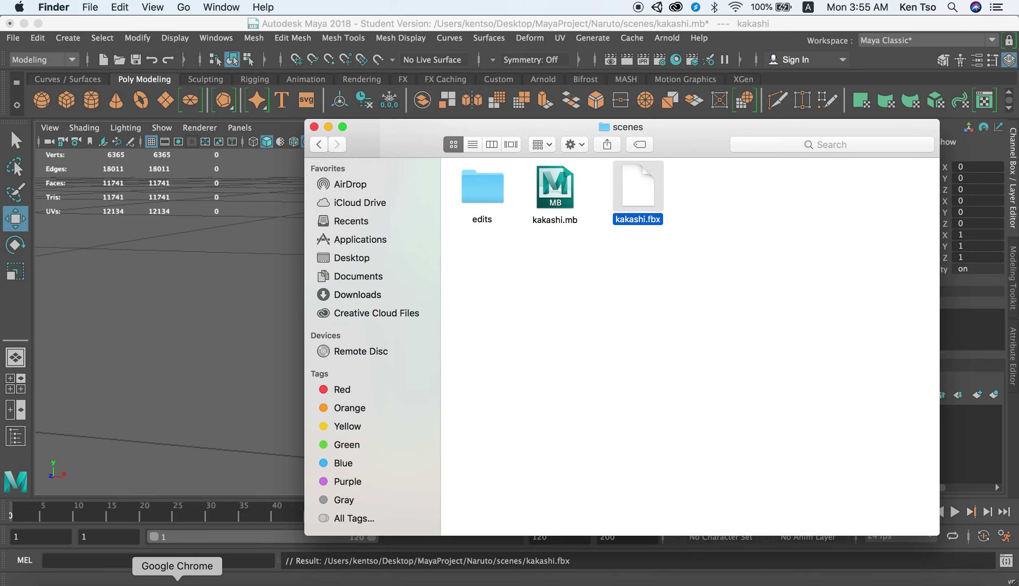
pyautogui.click(240, 563)
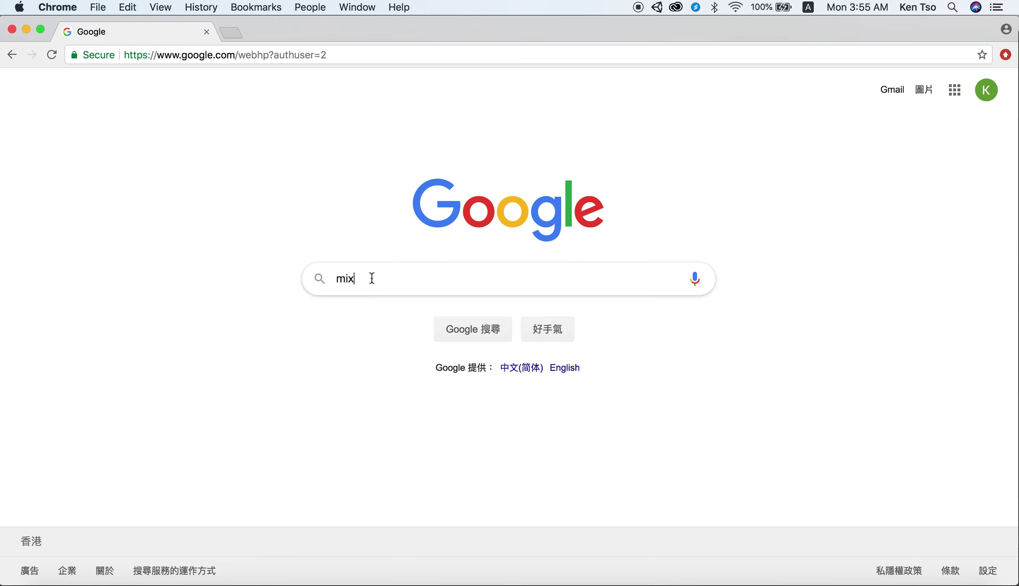
# Search Google for 'mixamo adobe' and open the Mixamo site from the results
pyautogui.write('amo ')
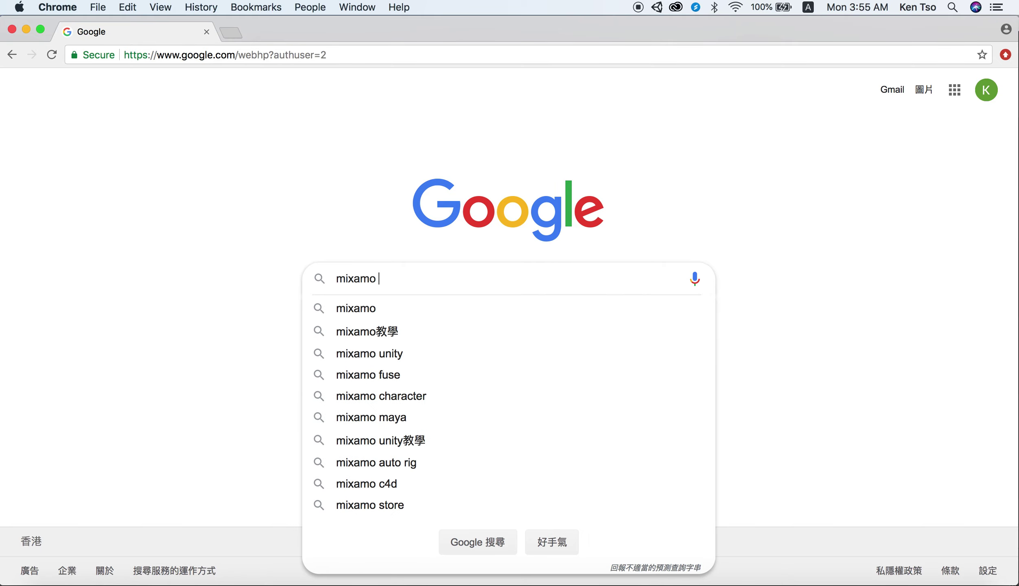
pyautogui.write('adobe')
pyautogui.press('Return')
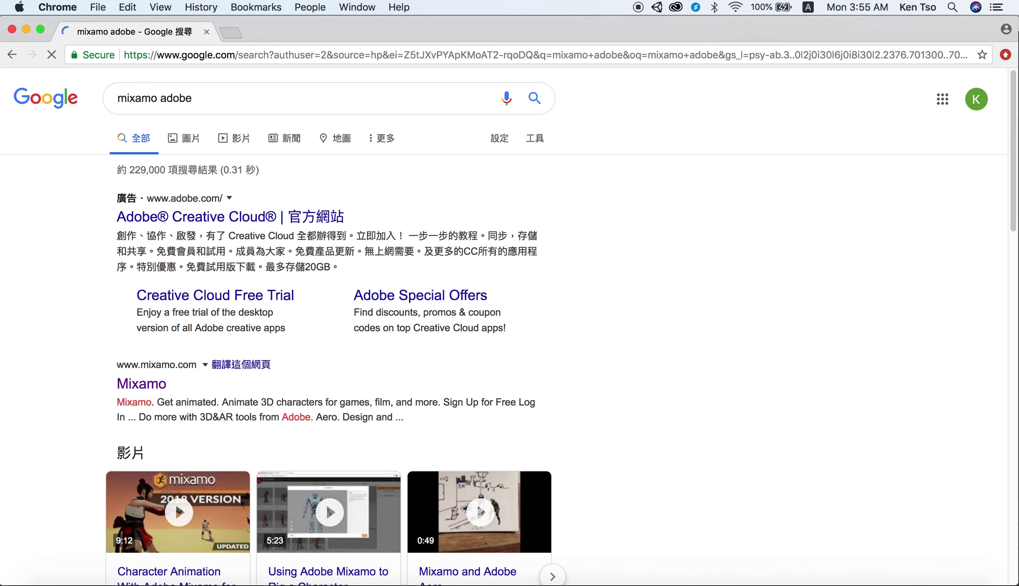
pyautogui.scroll(-1, 261, 266)
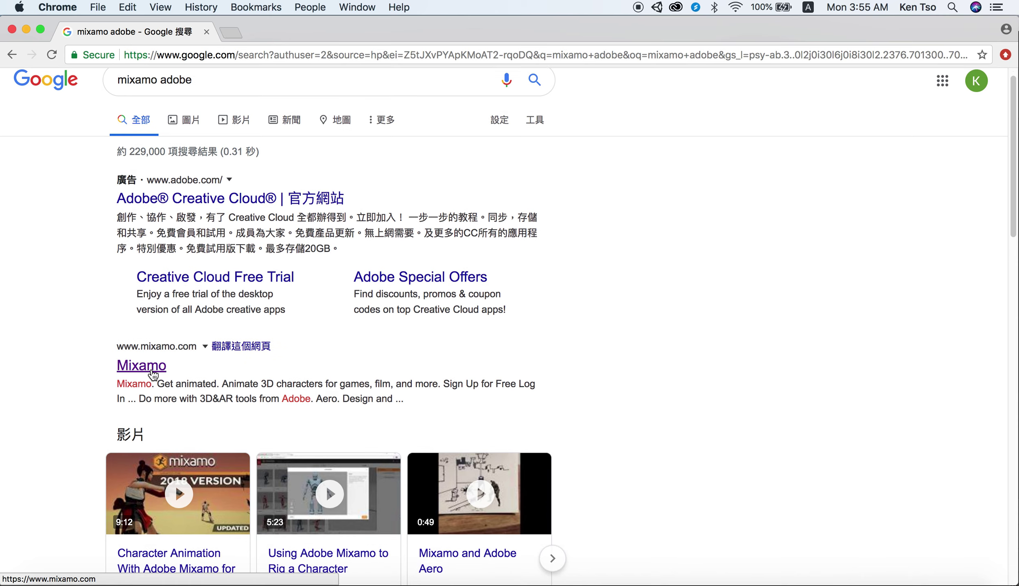
pyautogui.click(152, 372)
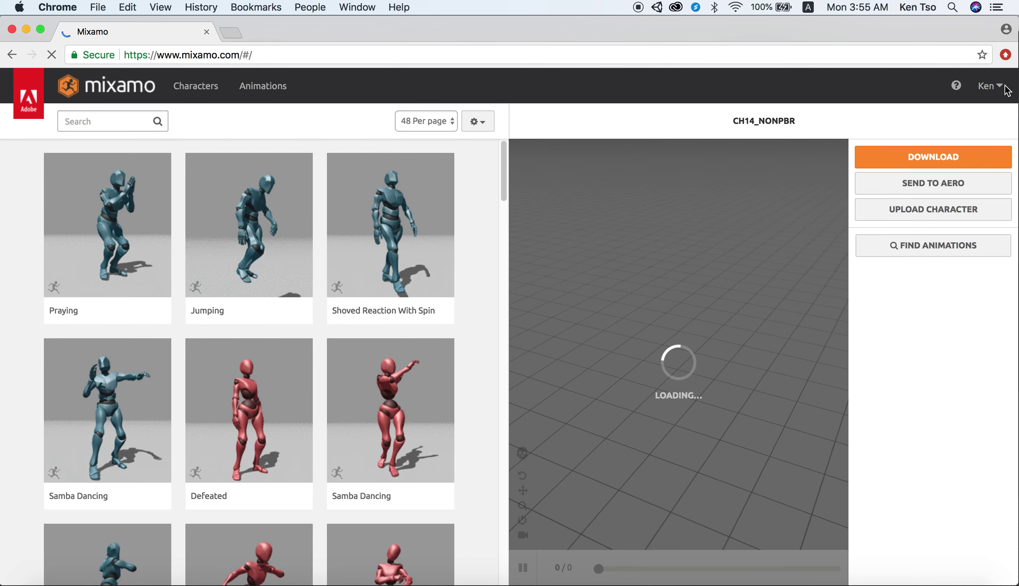
# Switch to Mixamo's Characters page and scroll through the character library grid
pyautogui.click(1004, 86)
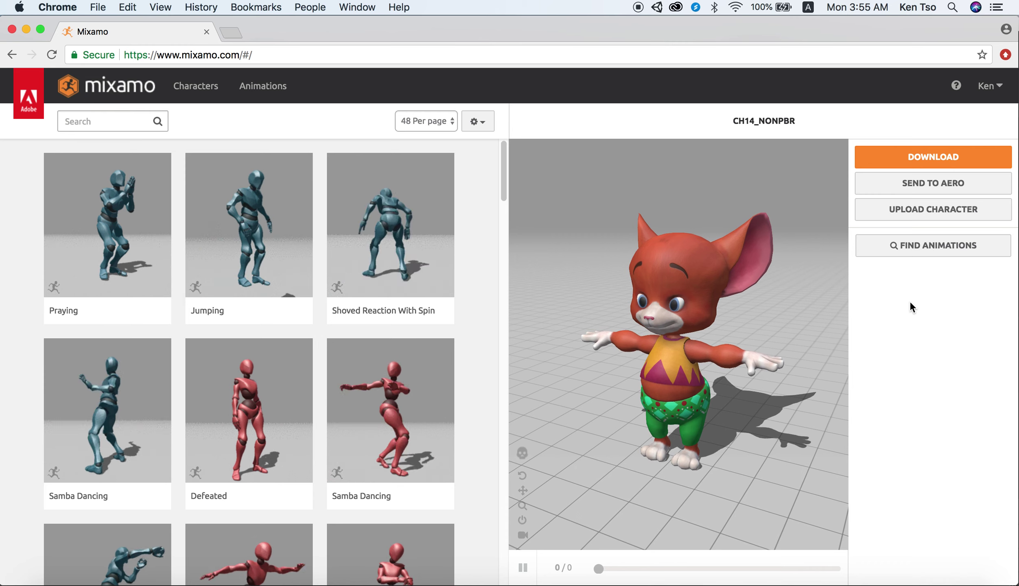
pyautogui.click(989, 86)
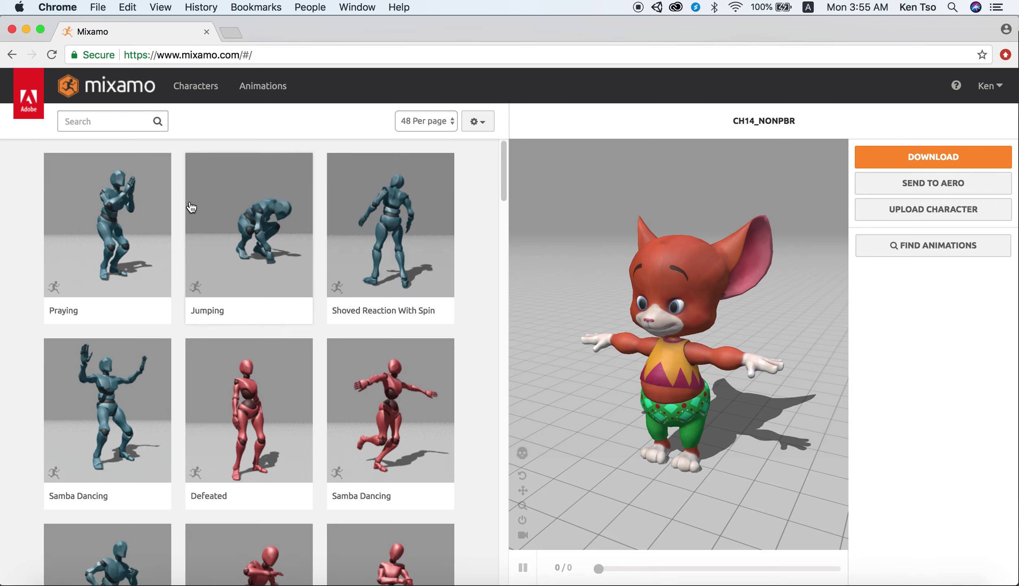
pyautogui.click(212, 87)
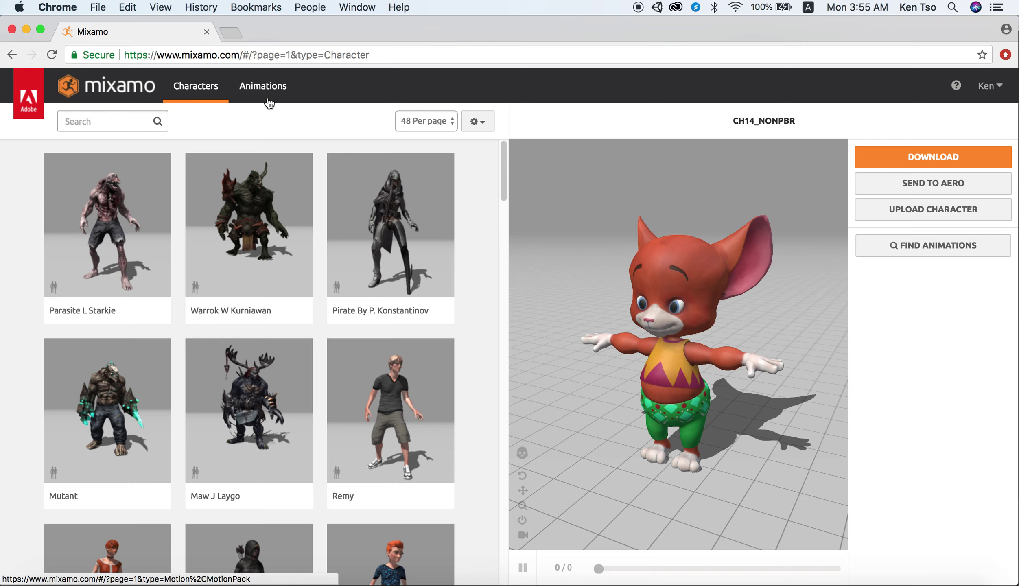
pyautogui.scroll(-10, 303, 309)
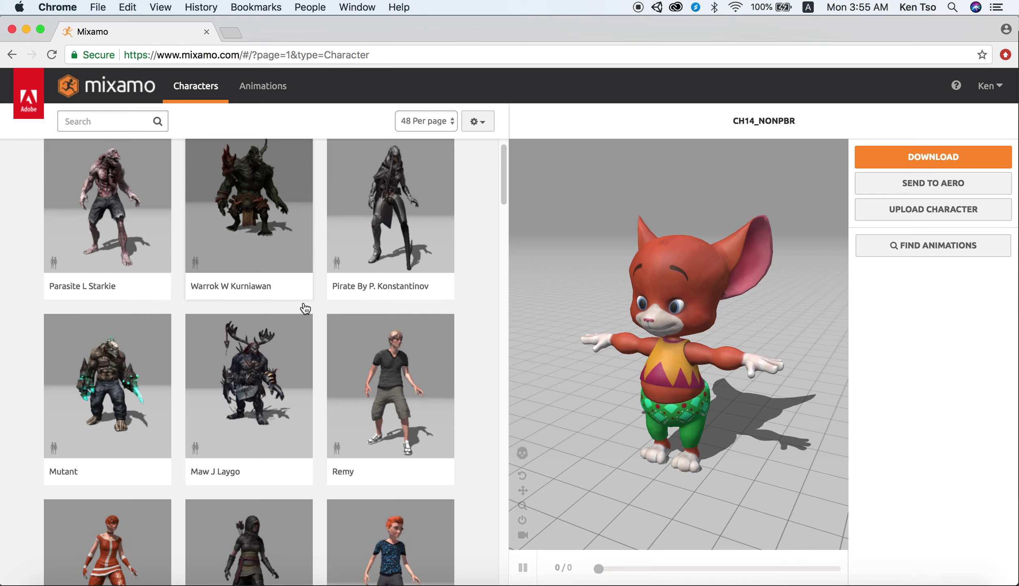
pyautogui.scroll(-5, 304, 308)
pyautogui.scroll(-3, 305, 308)
pyautogui.scroll(-5, 305, 307)
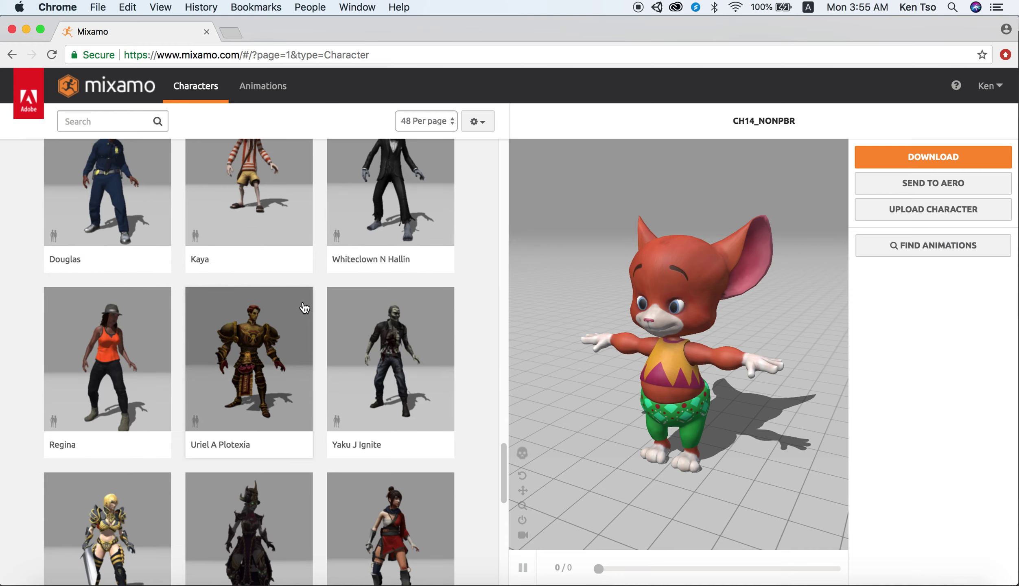
pyautogui.scroll(-5, 304, 307)
pyautogui.scroll(5, 304, 307)
pyautogui.scroll(3, 304, 308)
pyautogui.scroll(5, 304, 308)
pyautogui.scroll(5, 299, 308)
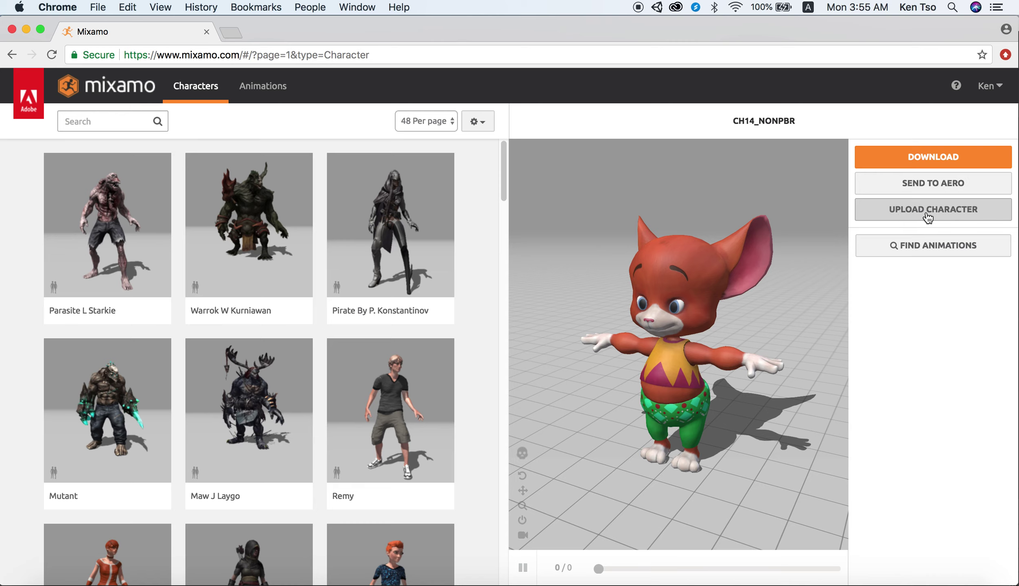
# Upload kakashi.fbx from the scenes folder through Upload Character's file picker
pyautogui.click(941, 211)
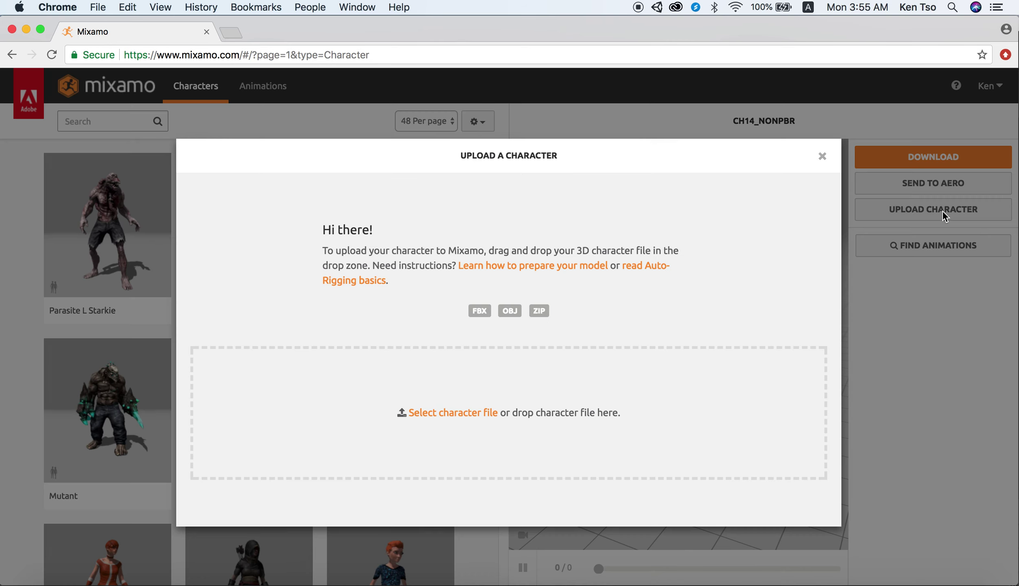
pyautogui.click(452, 419)
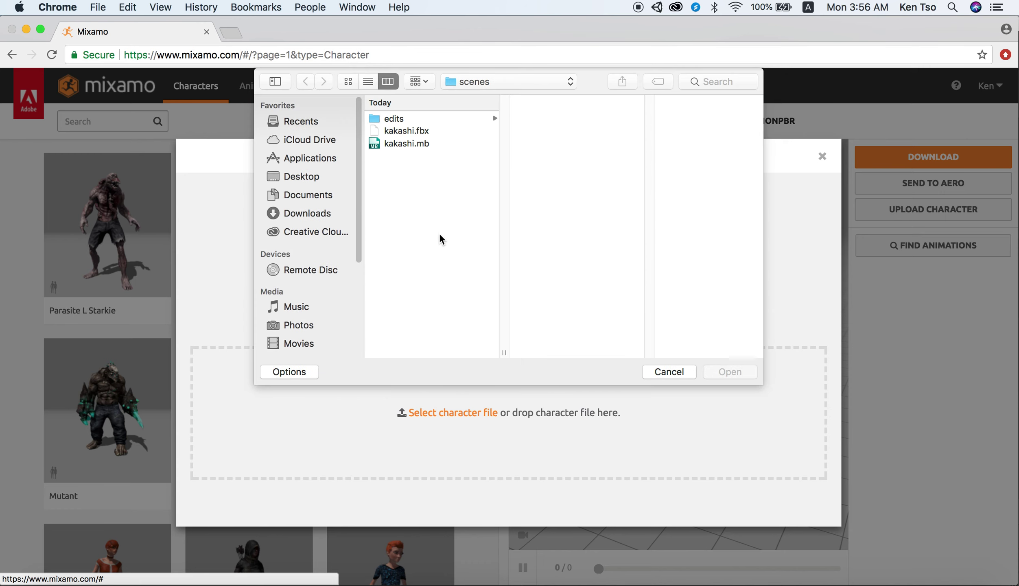
pyautogui.click(403, 131)
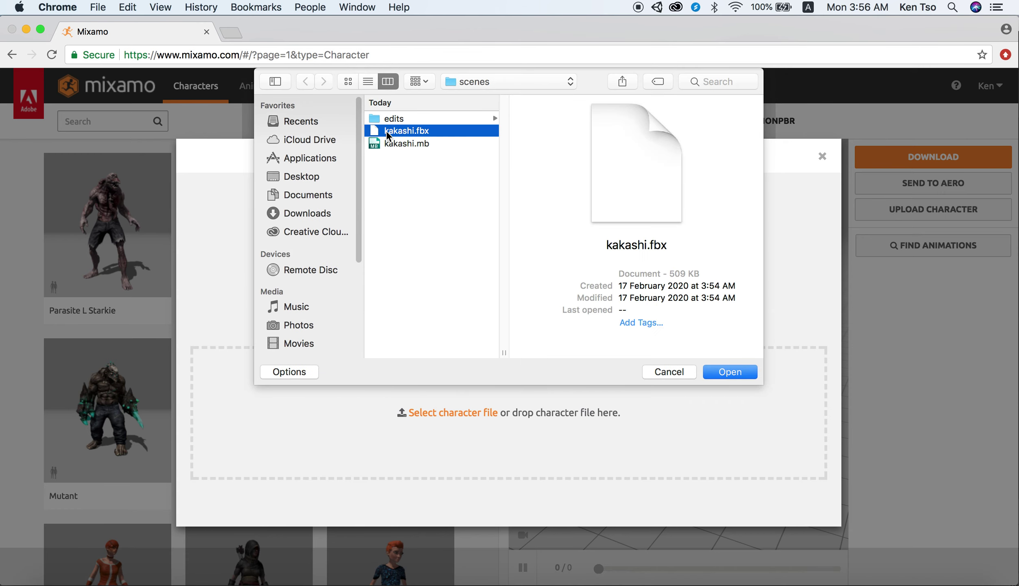
pyautogui.click(730, 372)
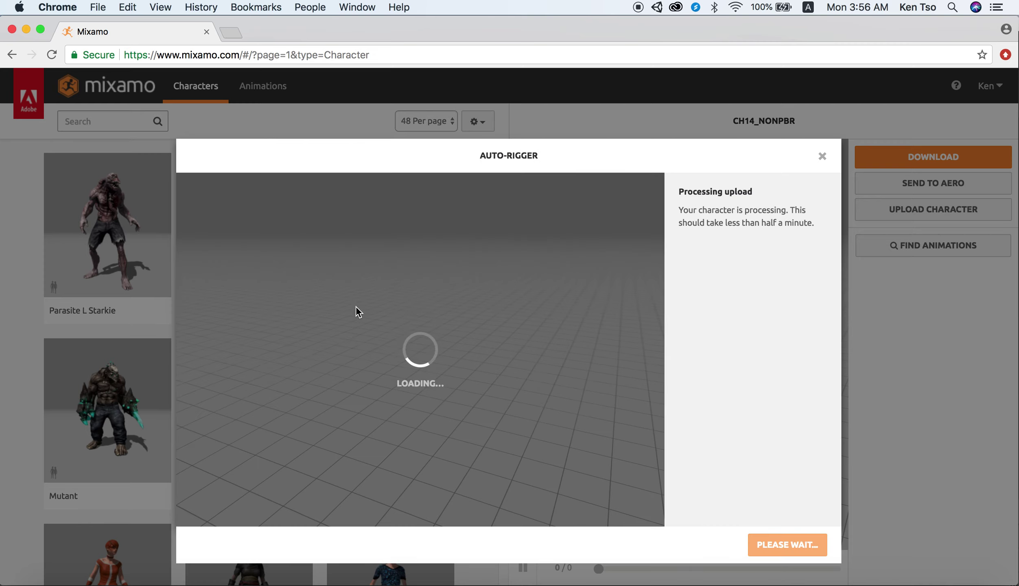
# Rotate the Kakashi model on Y back to front view, then advance to Place markers
pyautogui.moveTo(232, 207); pyautogui.dragTo(417, 370)
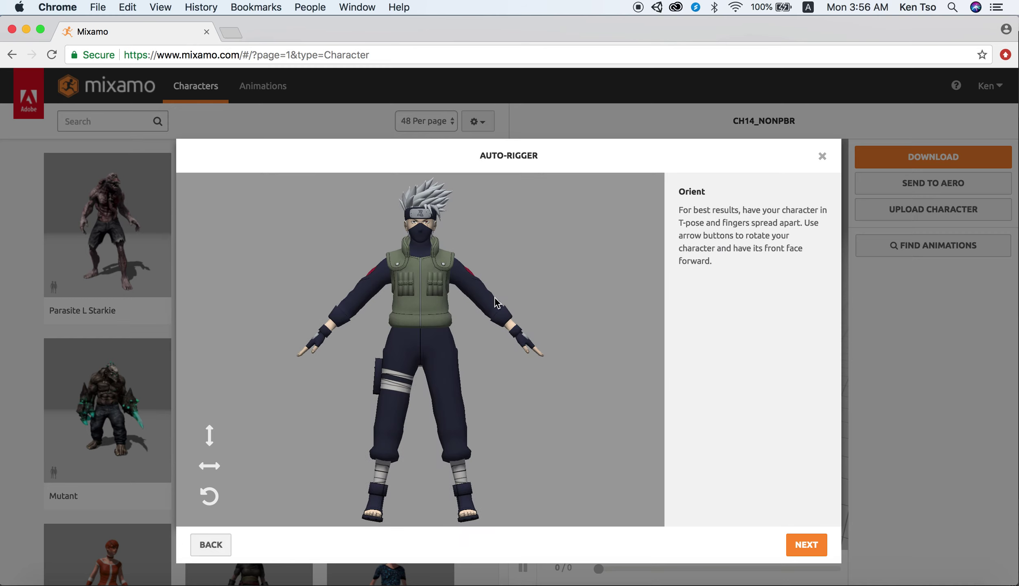
pyautogui.click(215, 470)
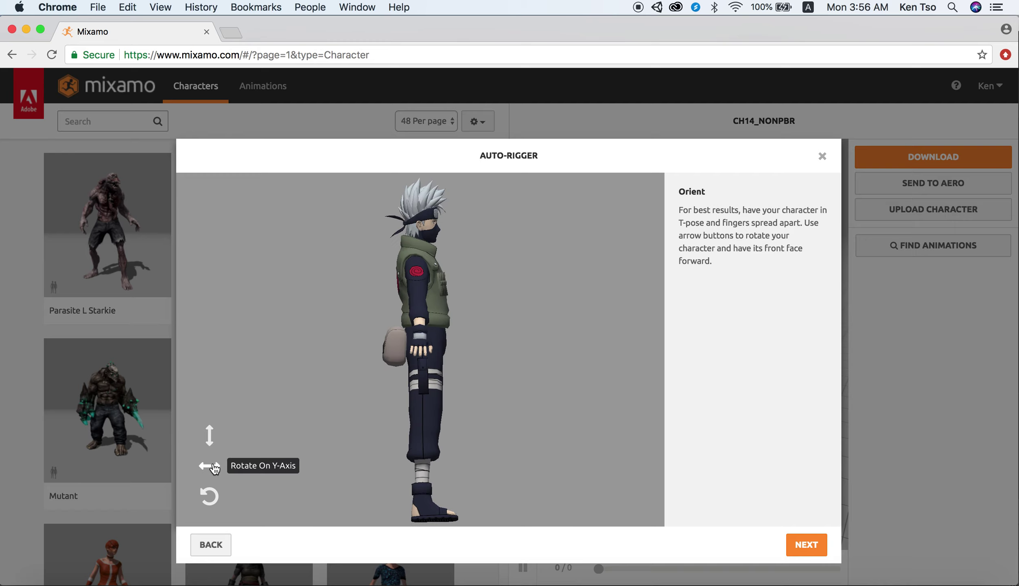
pyautogui.click(215, 471)
pyautogui.click(215, 470)
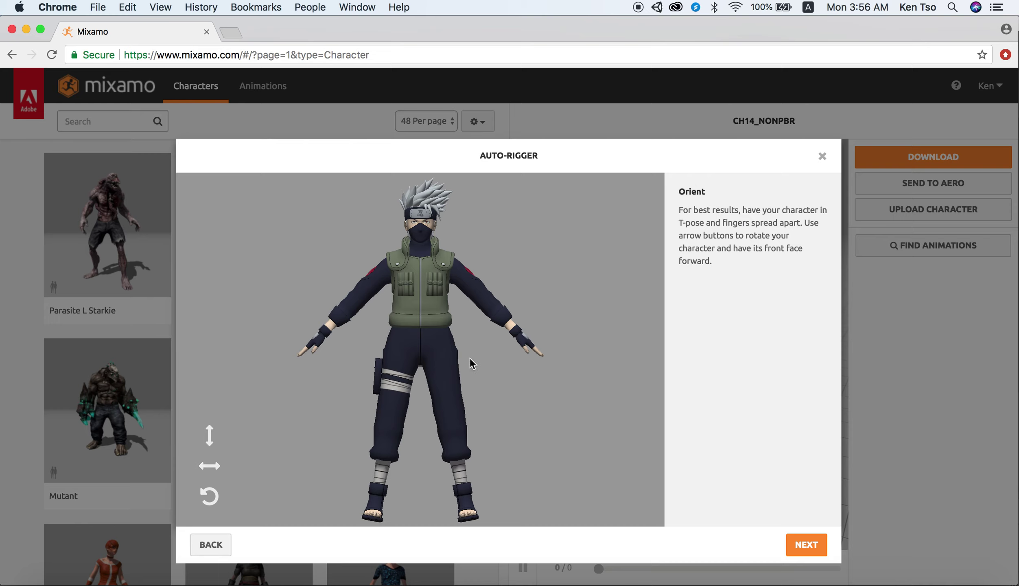
pyautogui.click(806, 545)
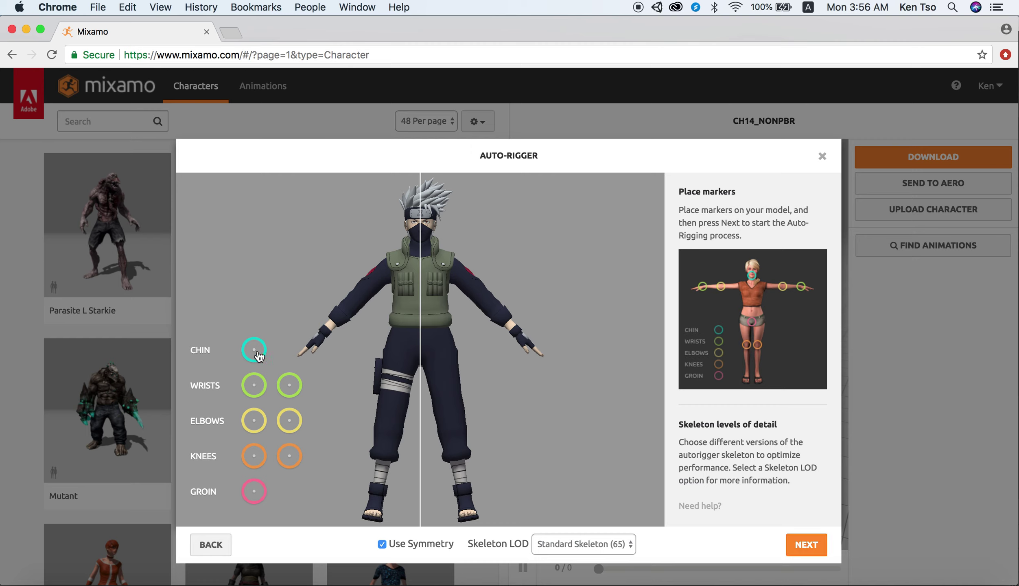
# Place the chin, wrist, elbow, knee and groin markers on Kakashi, nudging chin, knees and groin into place
pyautogui.moveTo(255, 354); pyautogui.dragTo(423, 245)
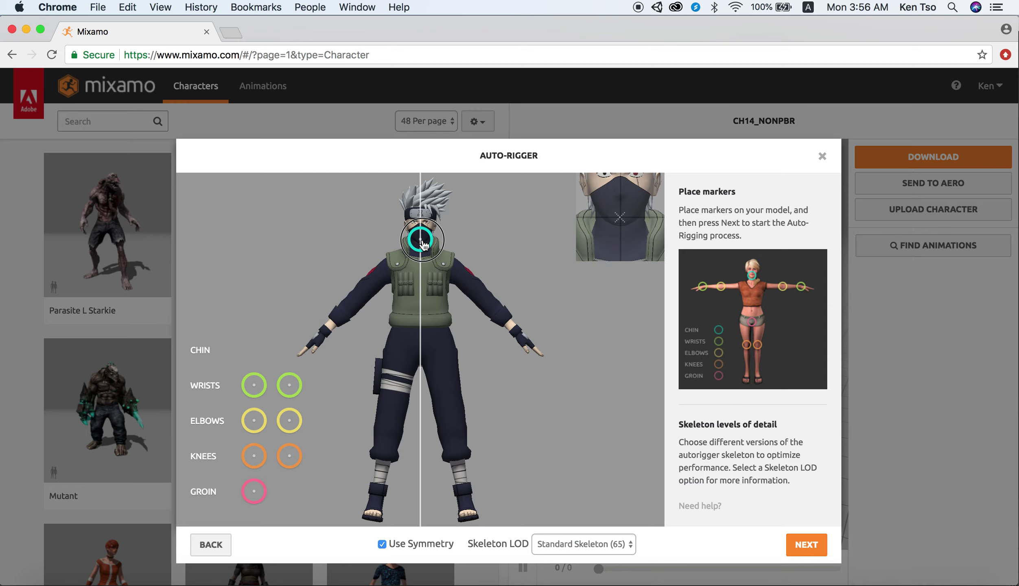
pyautogui.moveTo(423, 244); pyautogui.dragTo(421, 240)
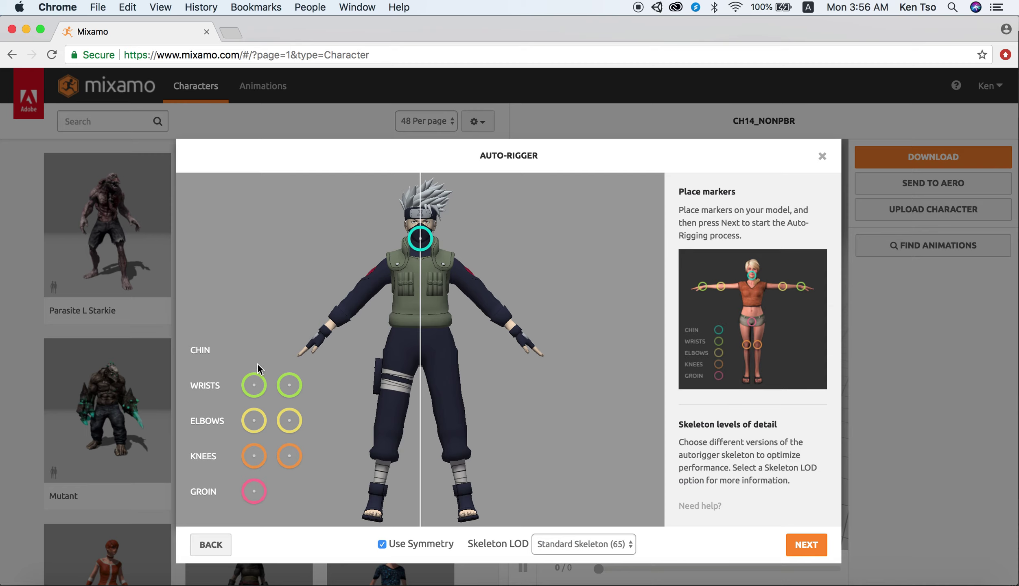
pyautogui.moveTo(251, 390); pyautogui.dragTo(323, 340)
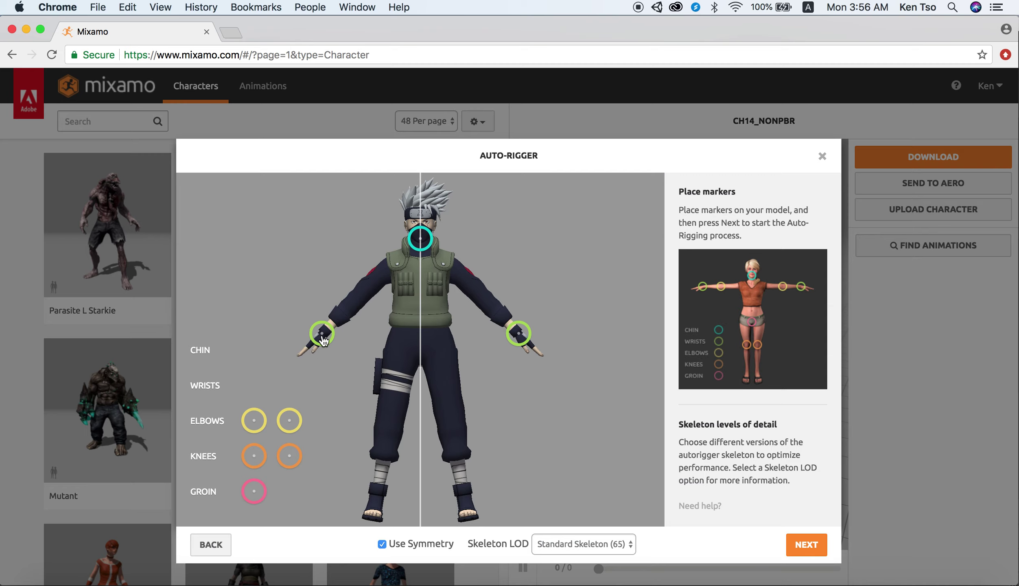
pyautogui.moveTo(254, 420); pyautogui.dragTo(361, 295)
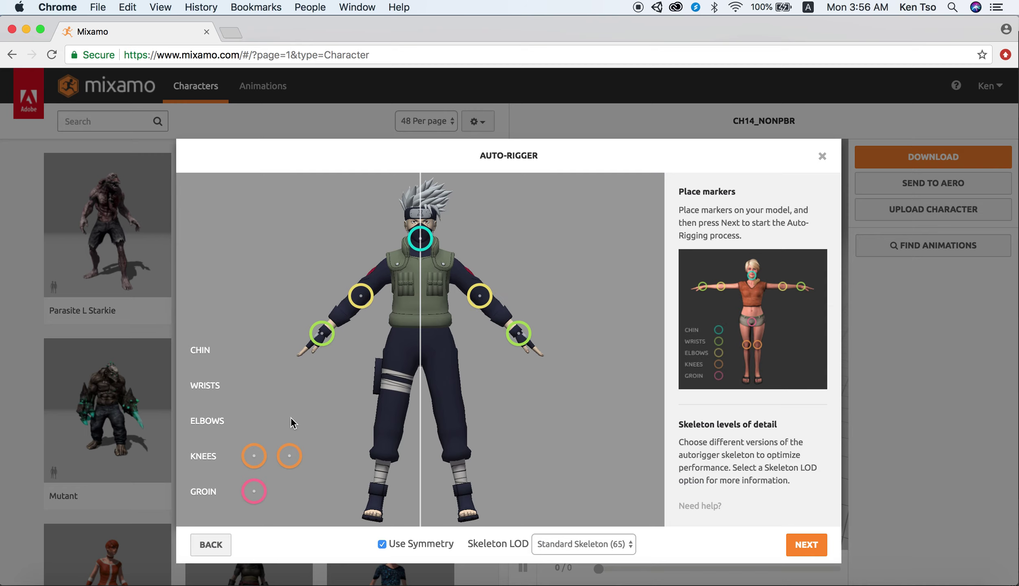
pyautogui.moveTo(255, 461); pyautogui.dragTo(392, 417)
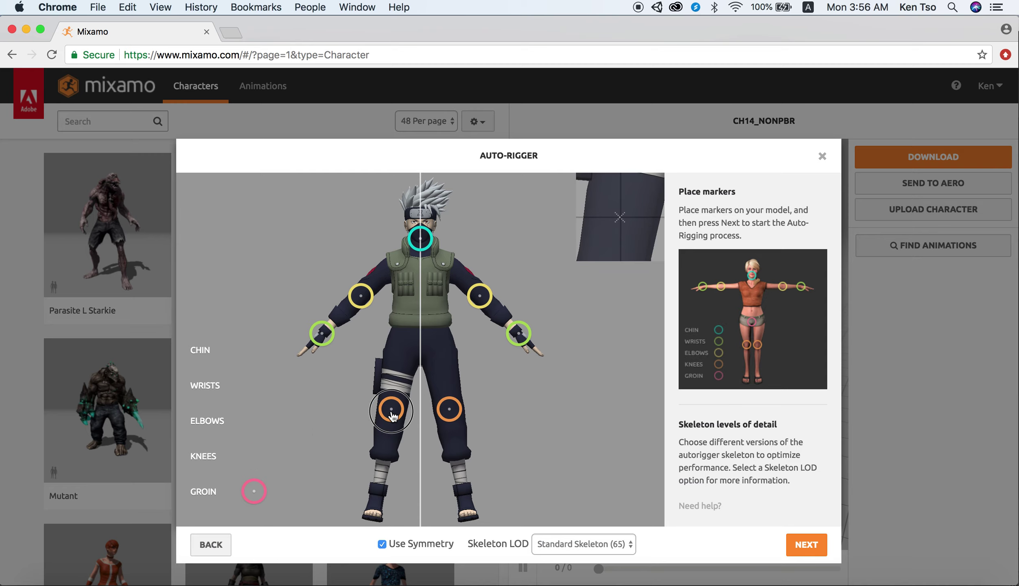
pyautogui.moveTo(391, 417); pyautogui.dragTo(390, 414)
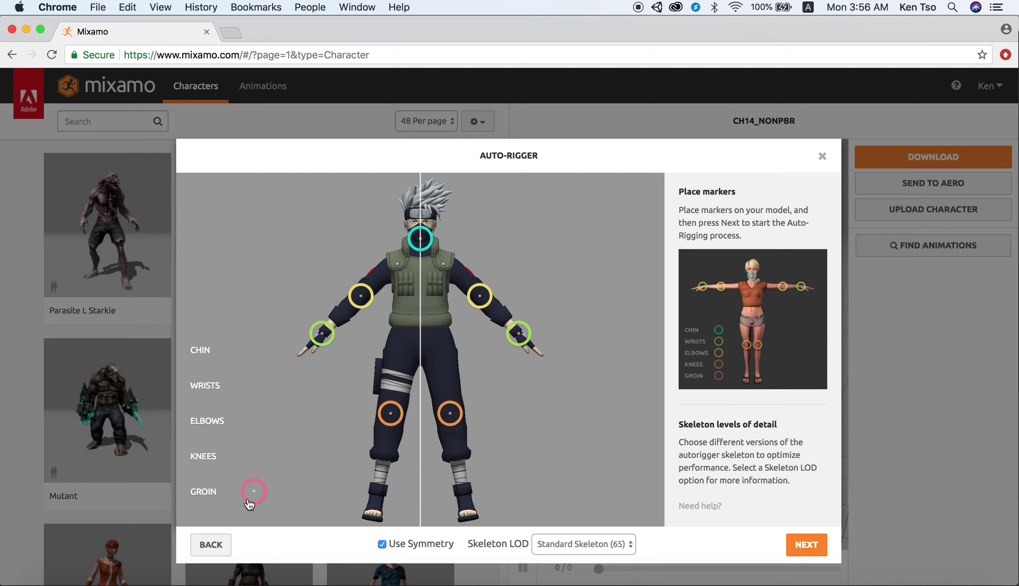
pyautogui.moveTo(262, 492); pyautogui.dragTo(424, 359)
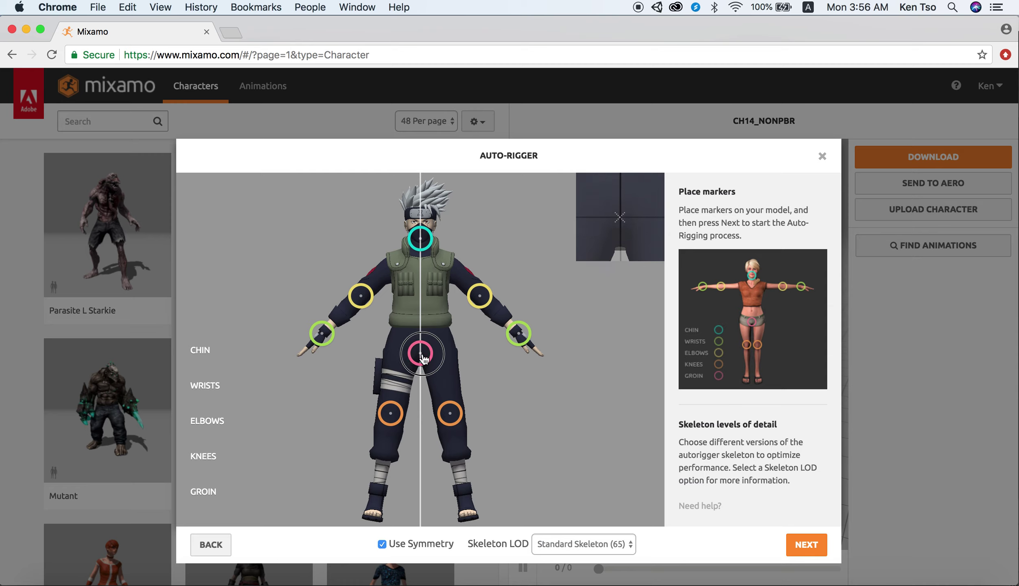
pyautogui.moveTo(423, 359); pyautogui.dragTo(423, 357)
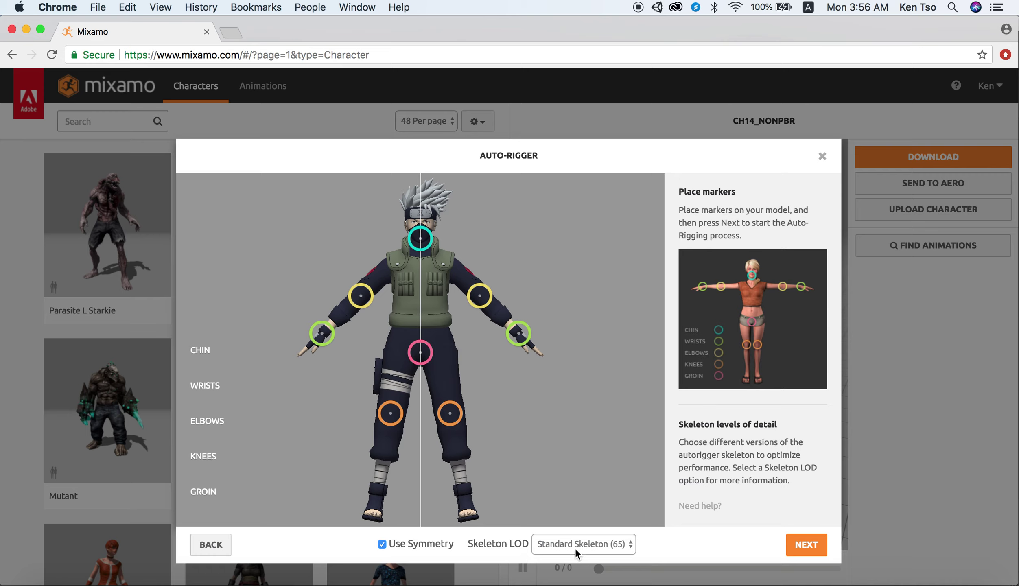
# After comparing skeleton options, settle on 3 Chain Fingers (49) and start auto-rigging Kakashi
pyautogui.click(602, 548)
pyautogui.click(601, 555)
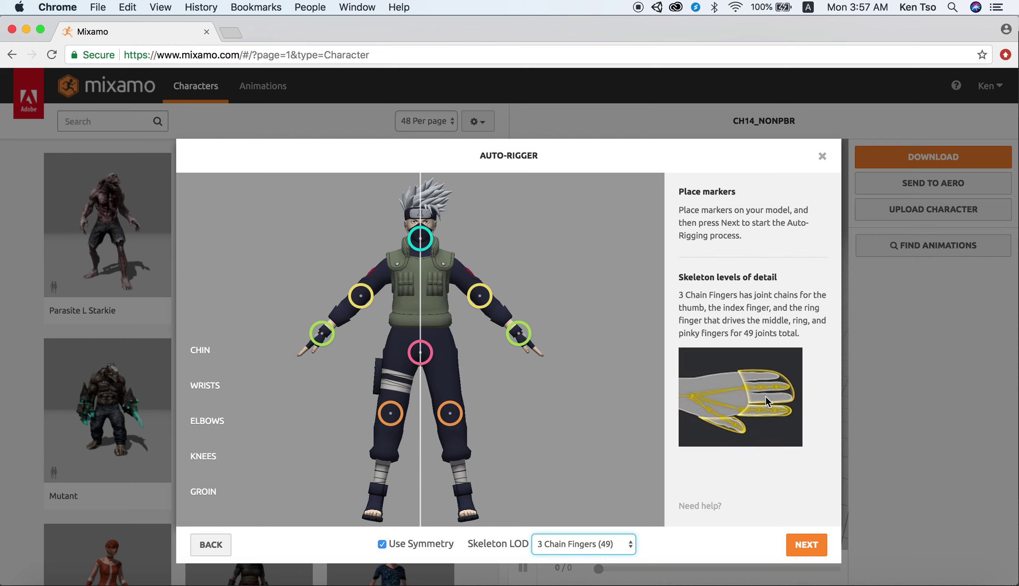
pyautogui.click(615, 543)
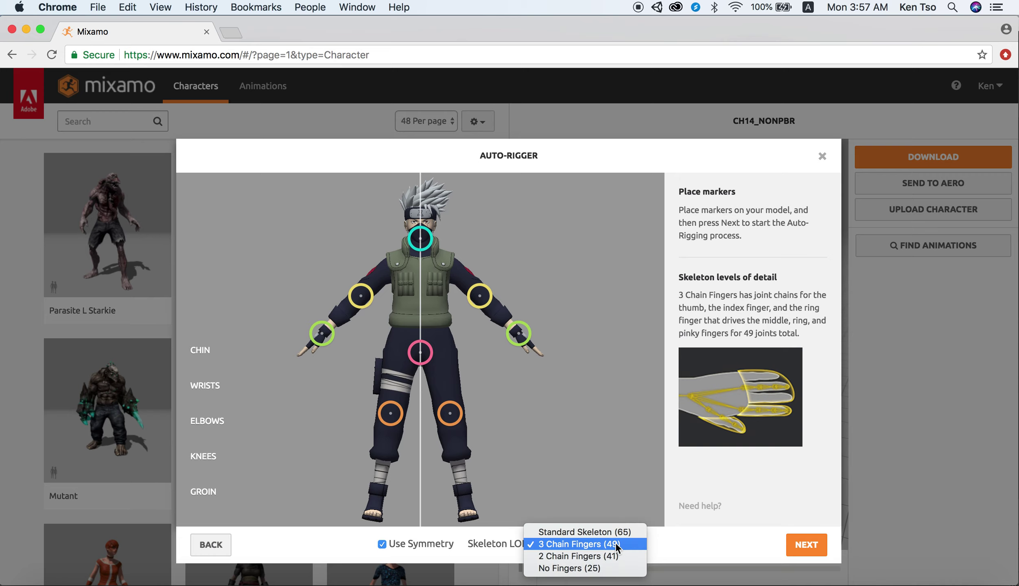
pyautogui.click(608, 554)
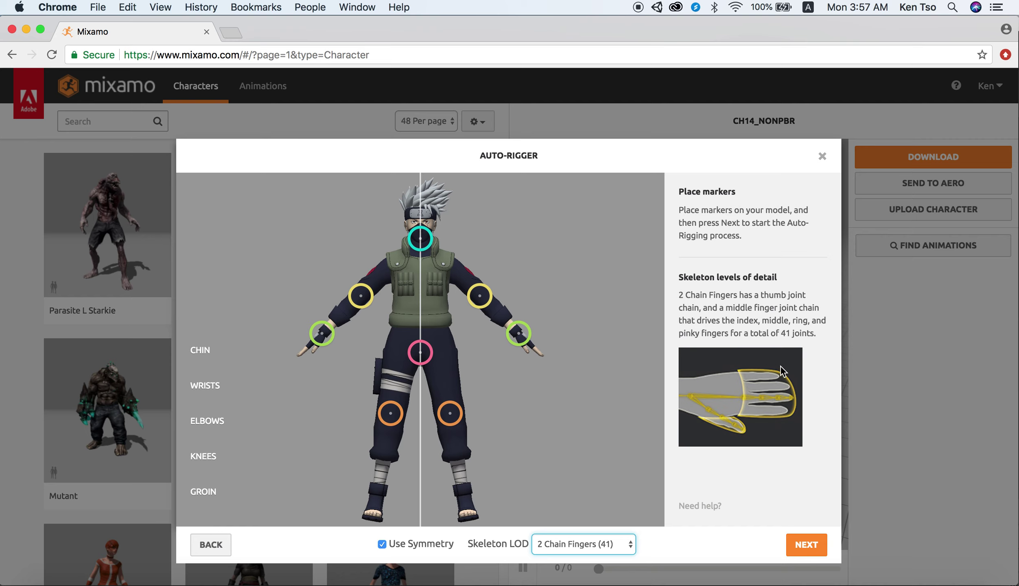
pyautogui.click(595, 537)
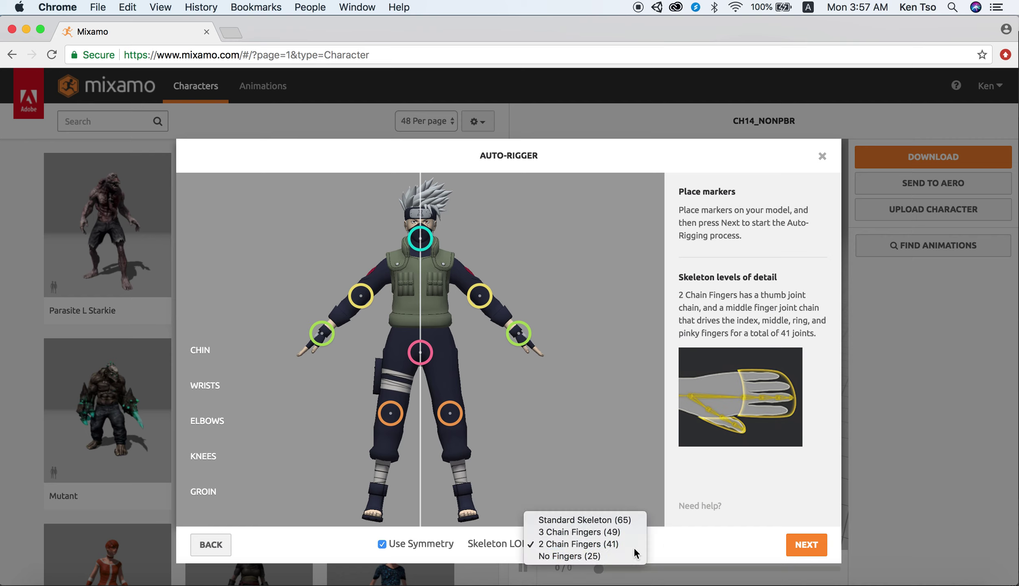
pyautogui.click(605, 532)
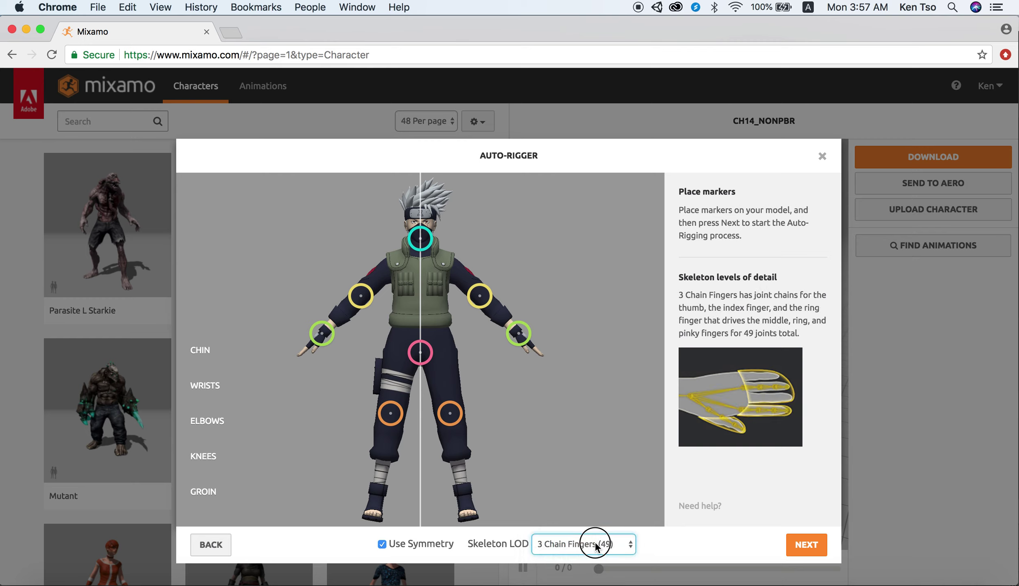
pyautogui.click(595, 542)
pyautogui.click(589, 568)
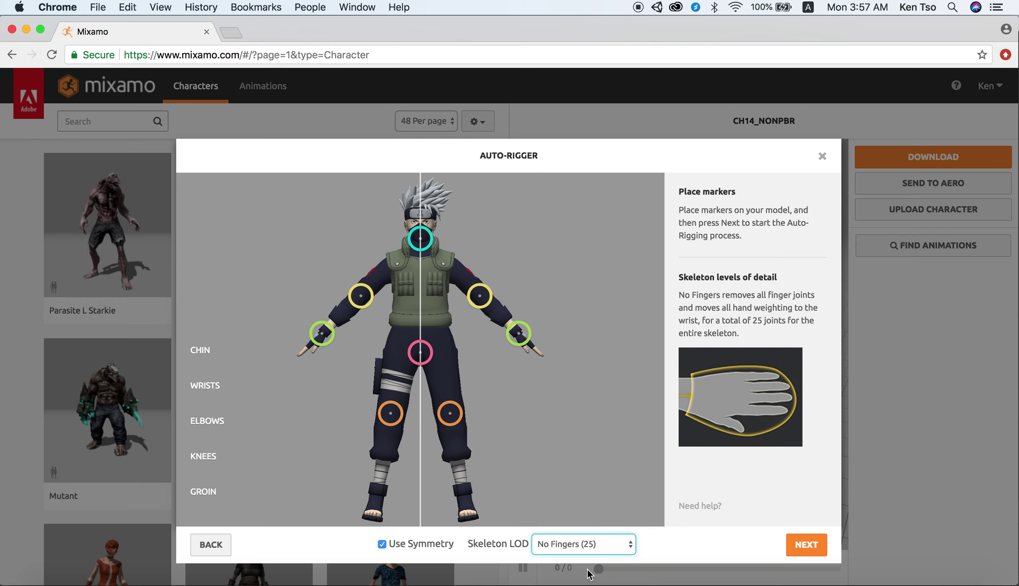
pyautogui.click(606, 541)
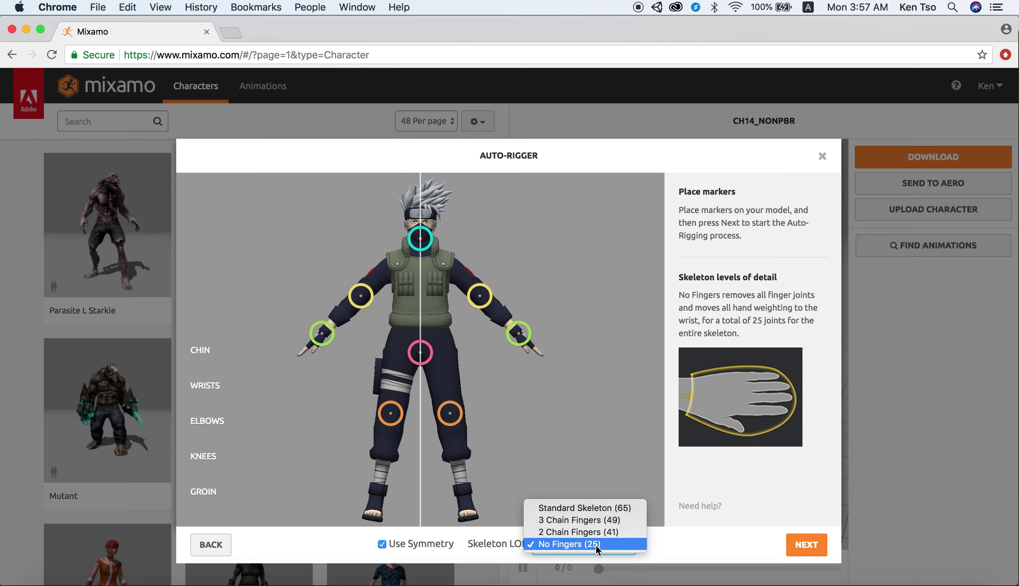
pyautogui.click(611, 520)
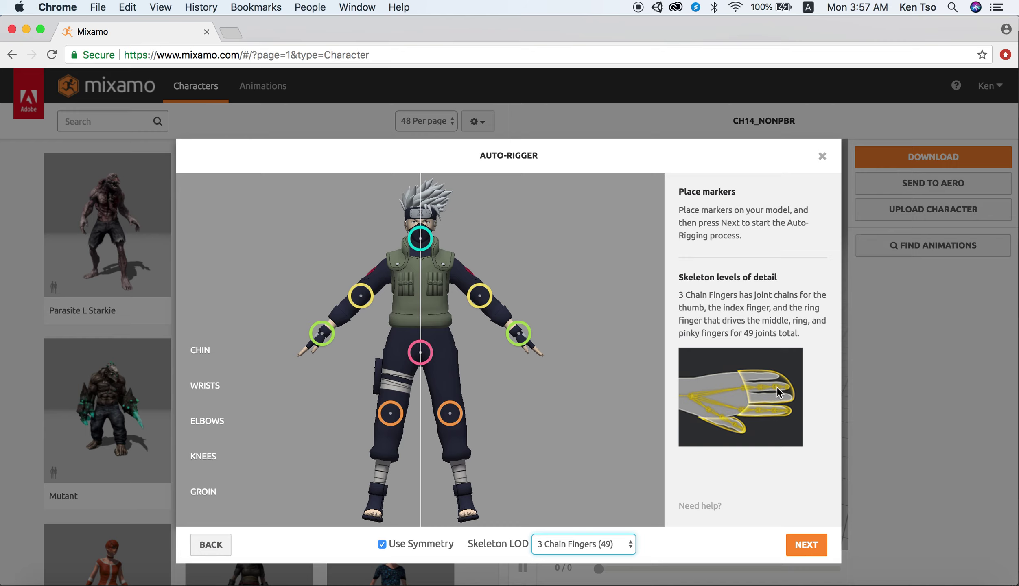
pyautogui.click(811, 550)
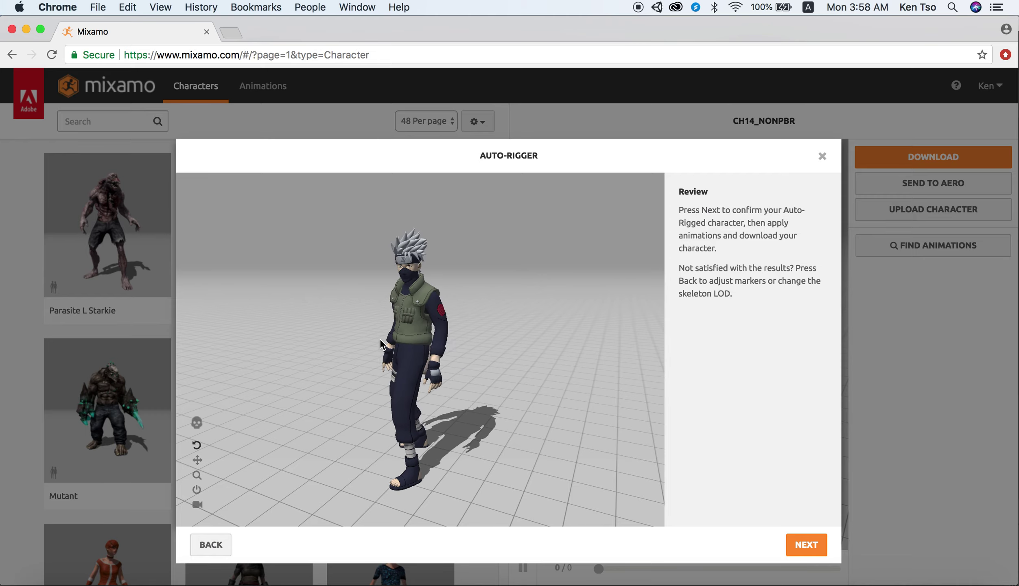
# Inspect the rigged Kakashi, then accept him as the current character replacing CH14_NONPBR
pyautogui.moveTo(380, 341)
pyautogui.mouseDown()
pyautogui.moveTo(664, 338)
pyautogui.moveTo(375, 329)
pyautogui.moveTo(456, 354)
pyautogui.moveTo(440, 321)
pyautogui.mouseUp()
pyautogui.scroll(2, 441, 321)
pyautogui.scroll(2, 440, 322)
pyautogui.scroll(2, 439, 319)
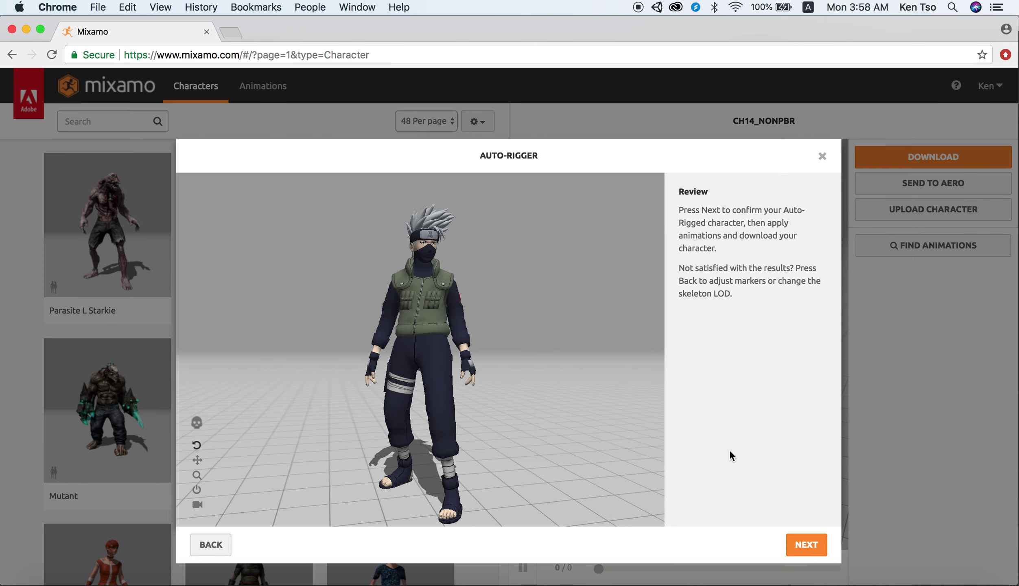
pyautogui.click(806, 547)
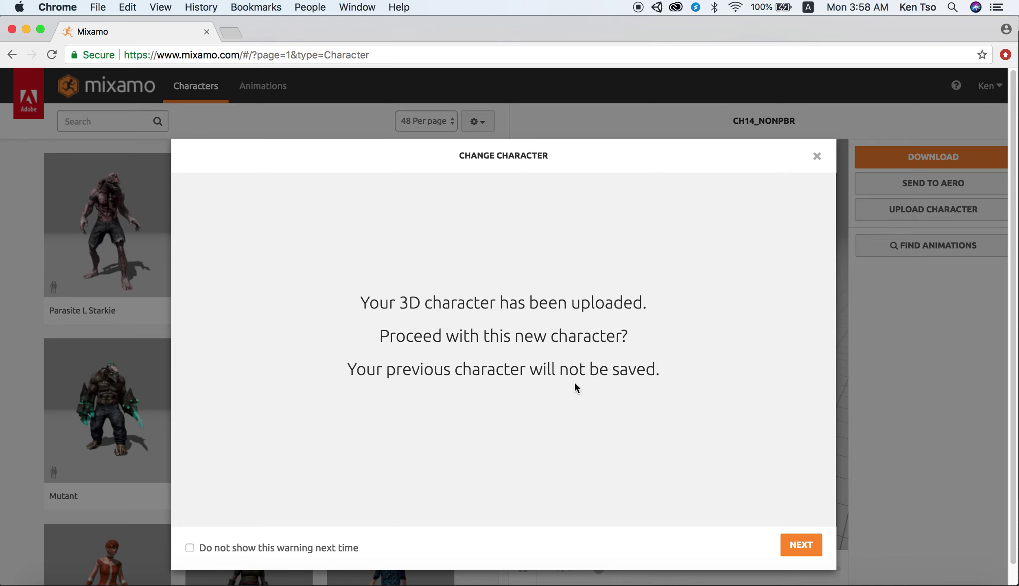
pyautogui.click(803, 549)
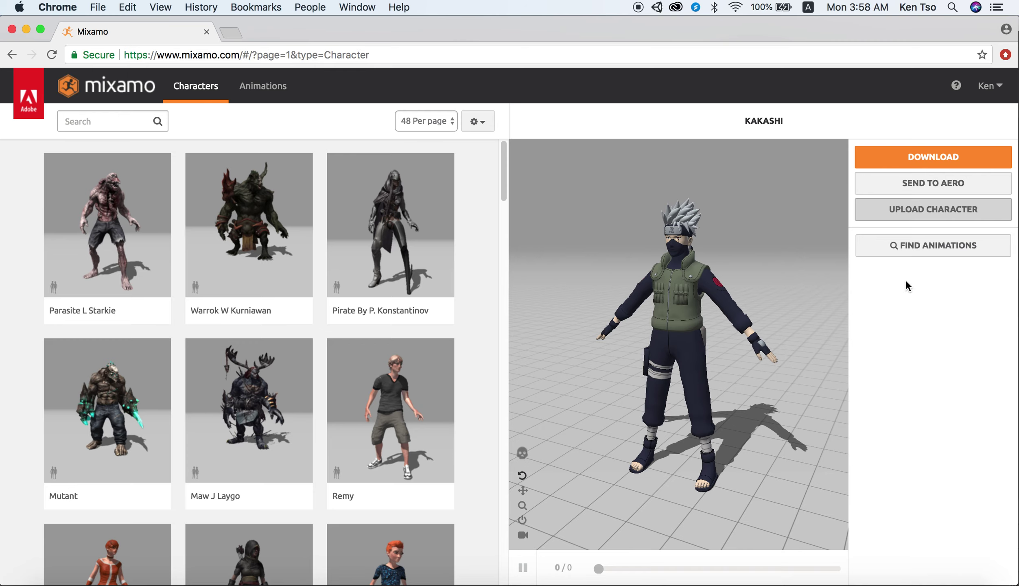
# Download rigged Kakashi as FBX(.fbx) in T-pose, saved as kakashi (1).fbx
pyautogui.click(936, 158)
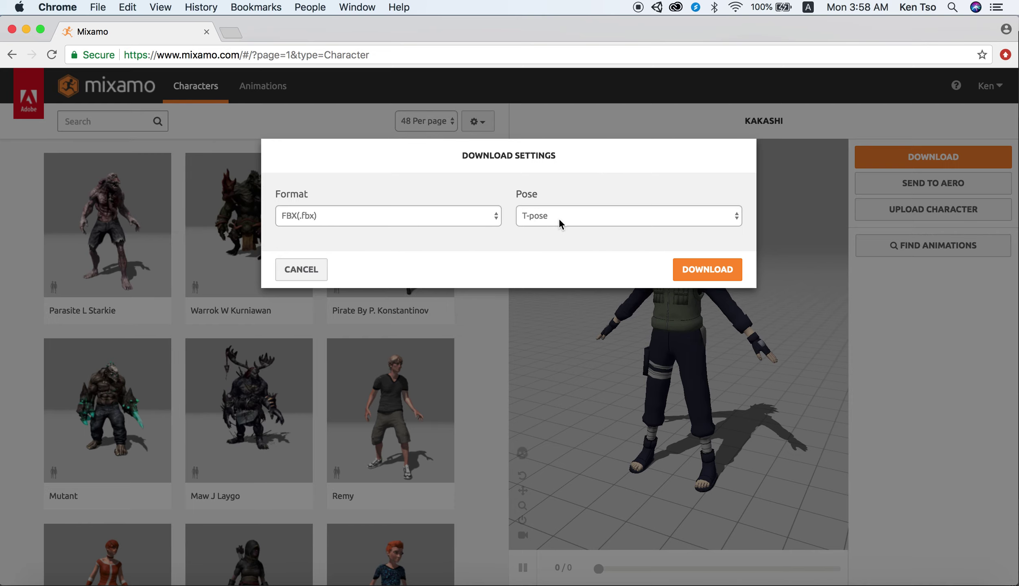
pyautogui.click(716, 272)
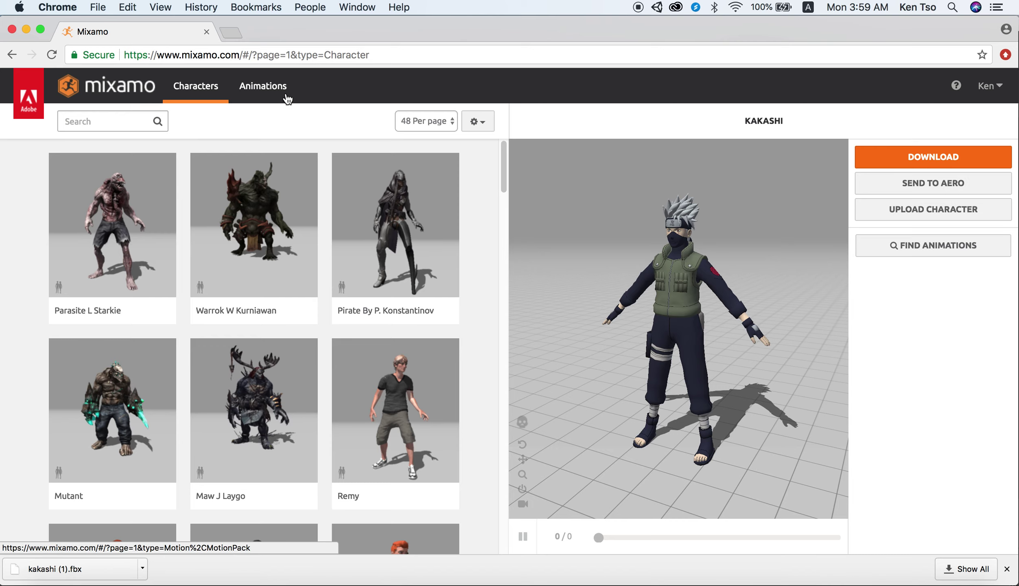
# Search the Animations library for 'idle' and apply the second Idle result to Kakashi
pyautogui.click(261, 94)
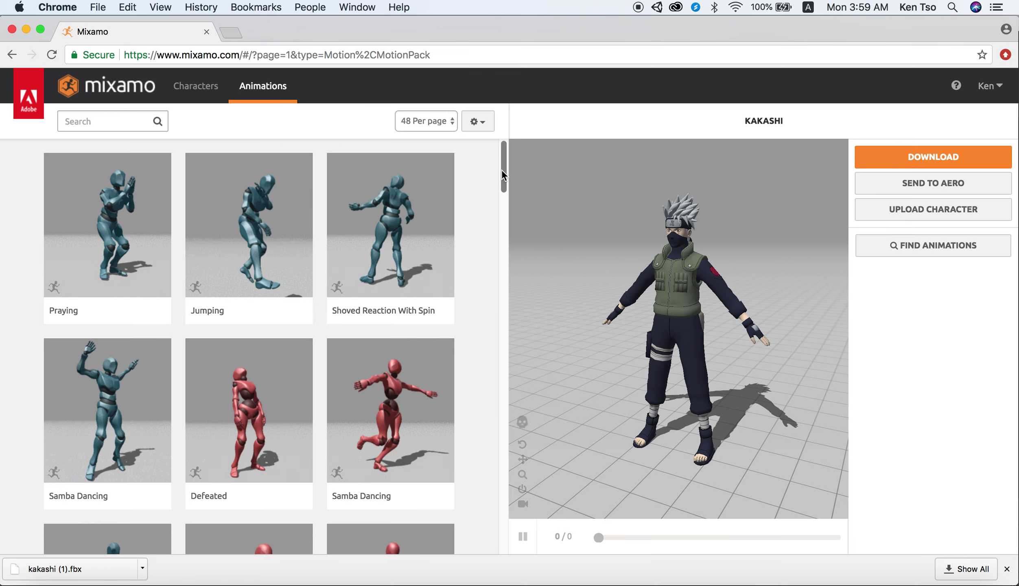
pyautogui.click(124, 118)
pyautogui.write('idle')
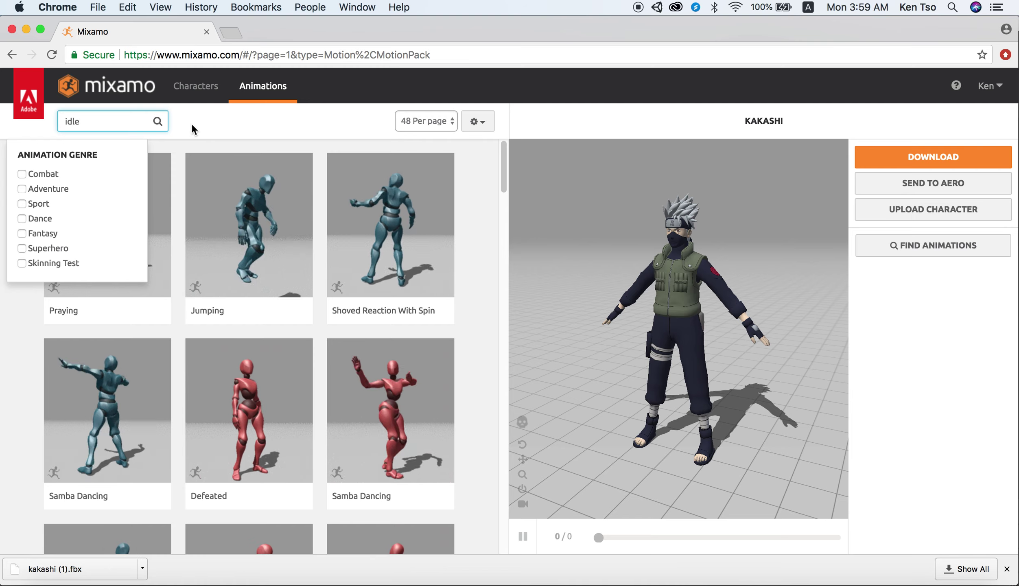
pyautogui.click(163, 119)
pyautogui.click(163, 119)
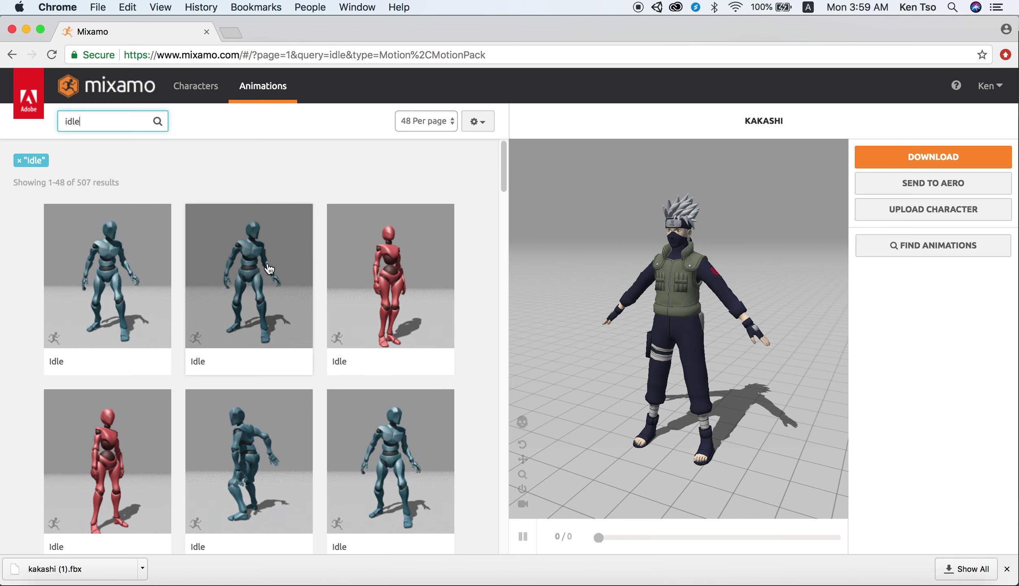
pyautogui.click(269, 268)
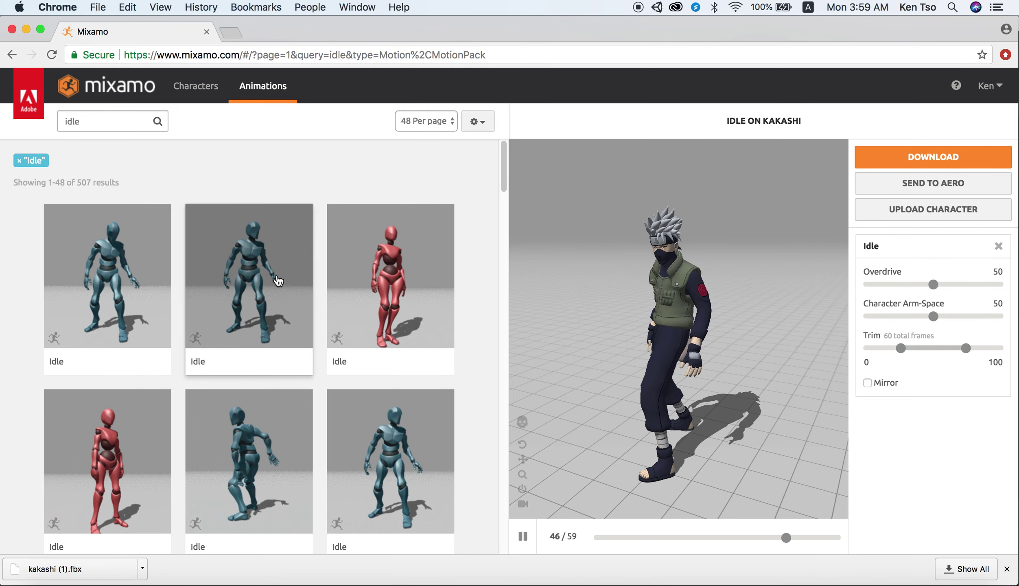
# Scroll the idle results and apply a different Idle animation to Kakashi
pyautogui.scroll(-1, 278, 280)
pyautogui.scroll(-4, 277, 281)
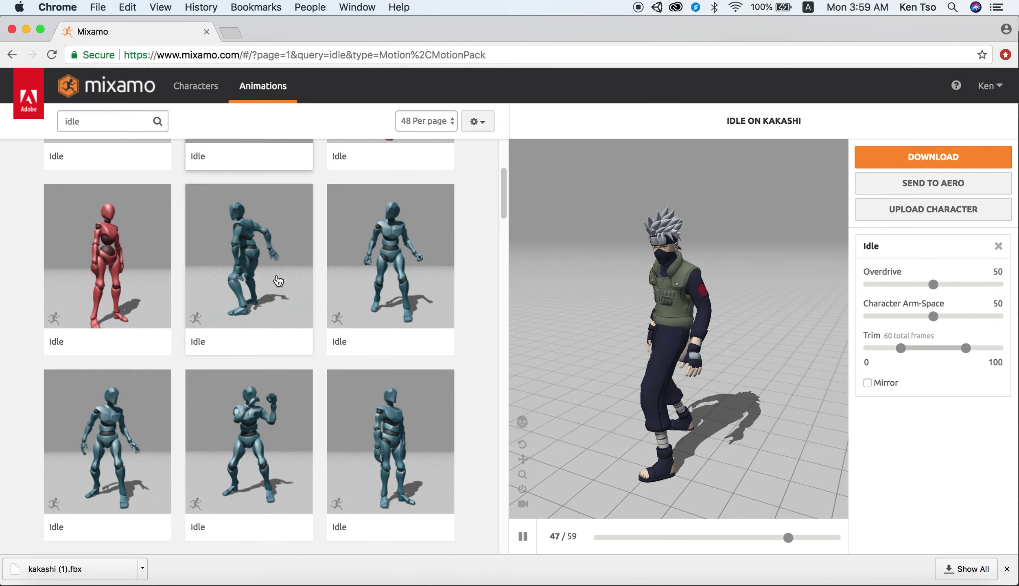
pyautogui.scroll(-2, 277, 281)
pyautogui.scroll(-3, 278, 281)
pyautogui.scroll(-4, 278, 281)
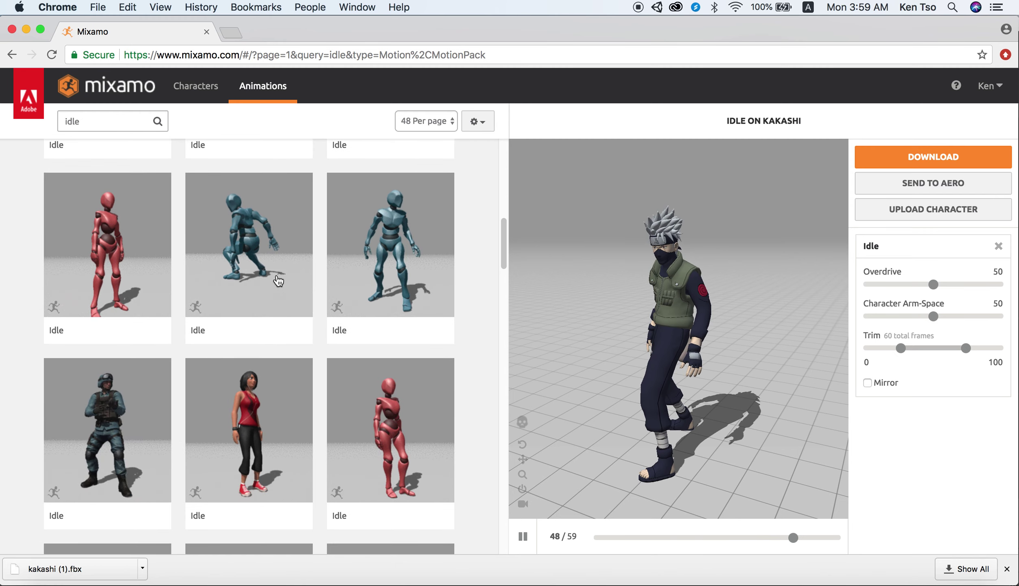
pyautogui.scroll(6, 278, 281)
pyautogui.moveTo(503, 217)
pyautogui.mouseDown()
pyautogui.moveTo(506, 230)
pyautogui.moveTo(505, 194)
pyautogui.moveTo(510, 320)
pyautogui.moveTo(509, 291)
pyautogui.mouseUp()
pyautogui.click(109, 297)
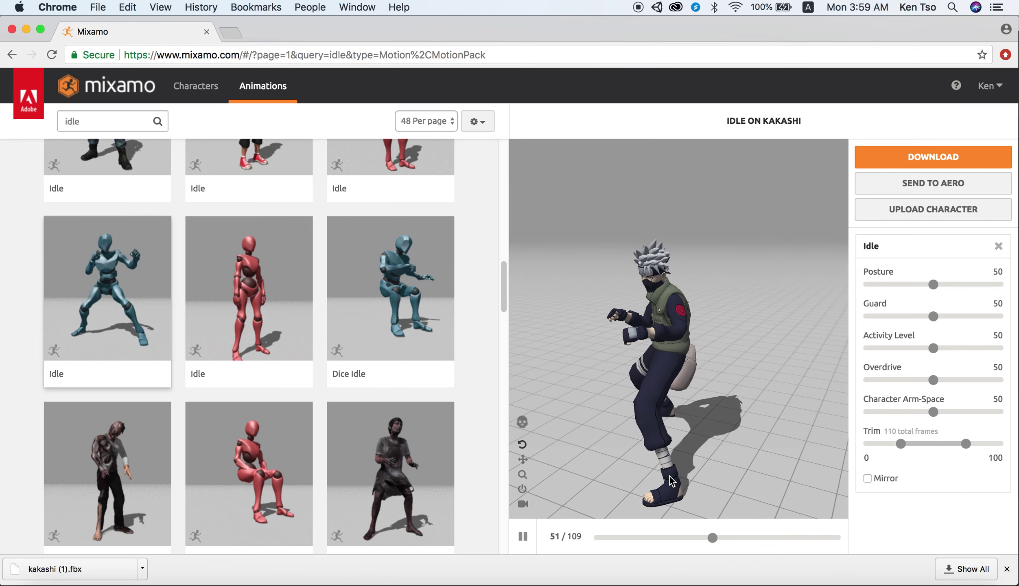
# Try two more Idle cards, ending on the breathing Idle with Posture and Breathing 100, Stance 50
pyautogui.moveTo(504, 296); pyautogui.dragTo(498, 208)
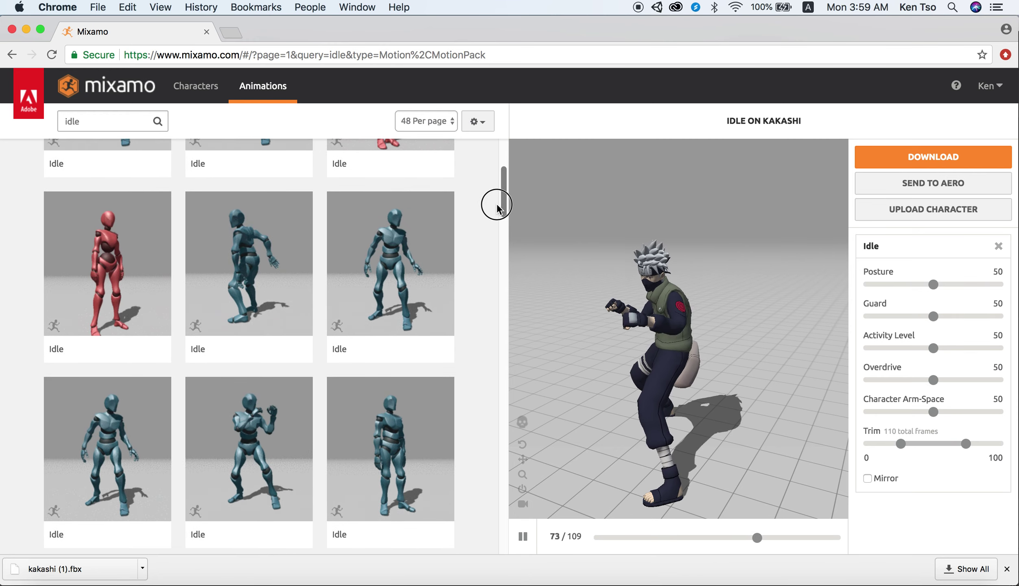
pyautogui.click(404, 432)
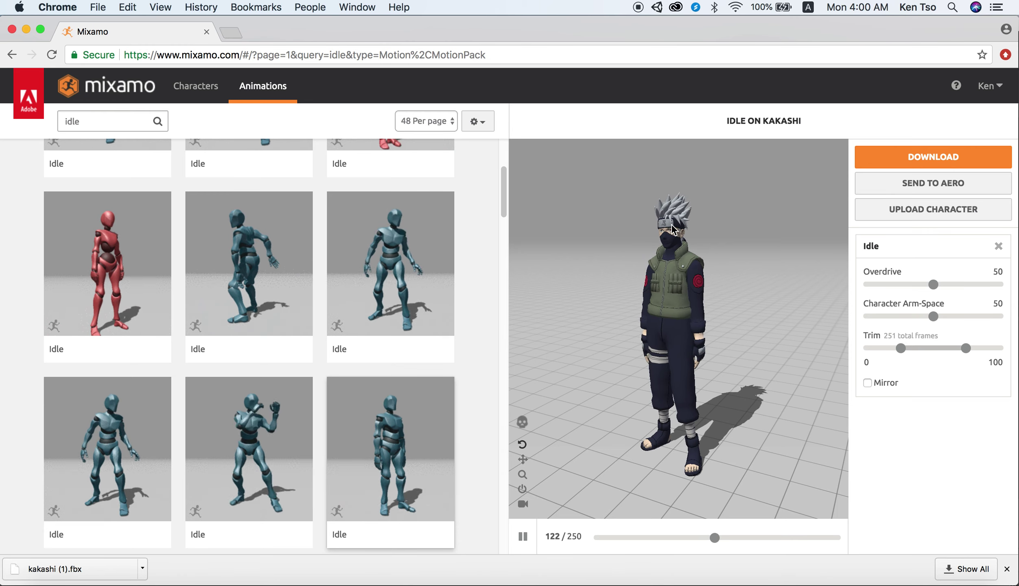
pyautogui.scroll(3, 678, 287)
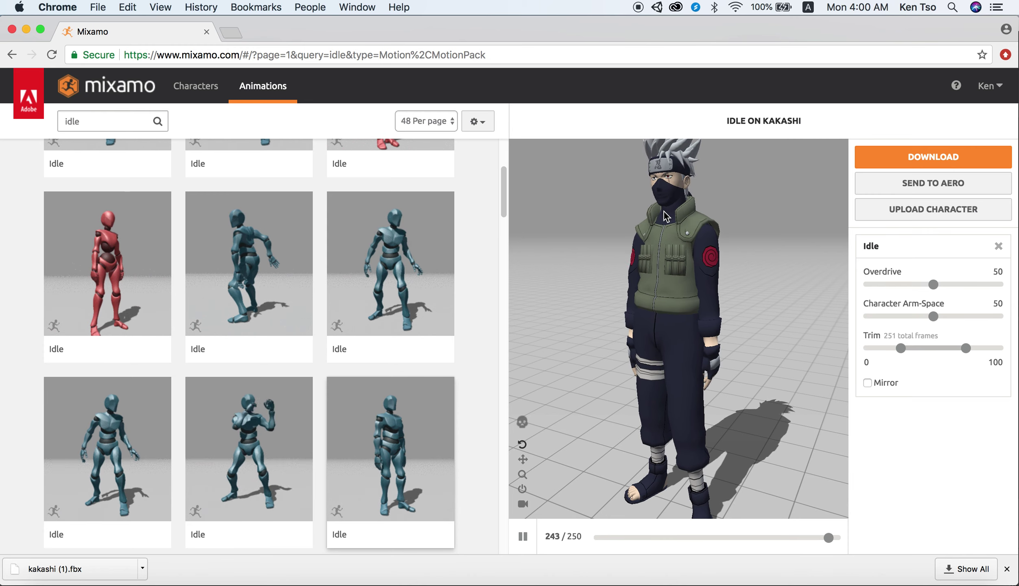
pyautogui.moveTo(504, 203); pyautogui.dragTo(503, 184)
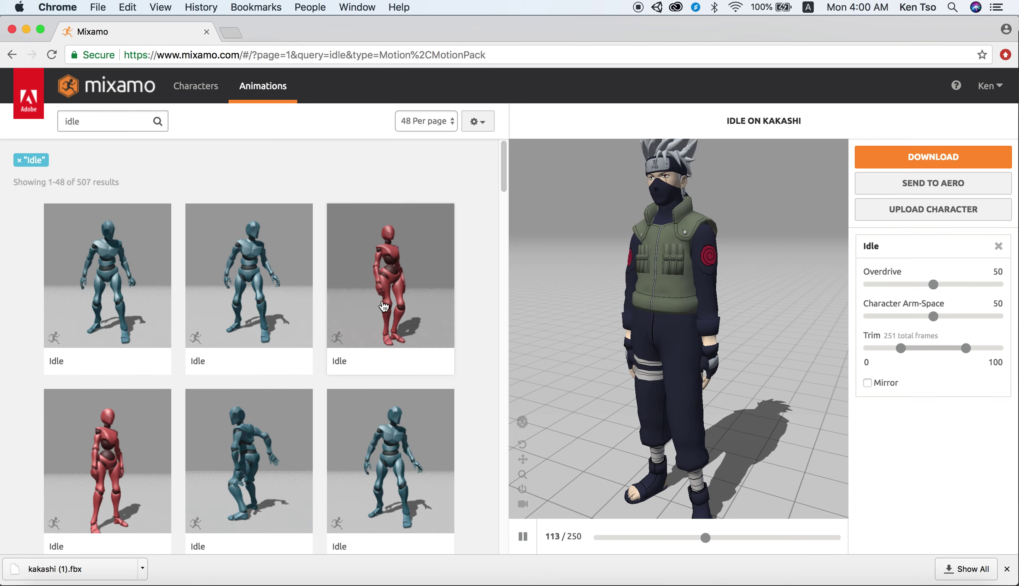
pyautogui.click(411, 287)
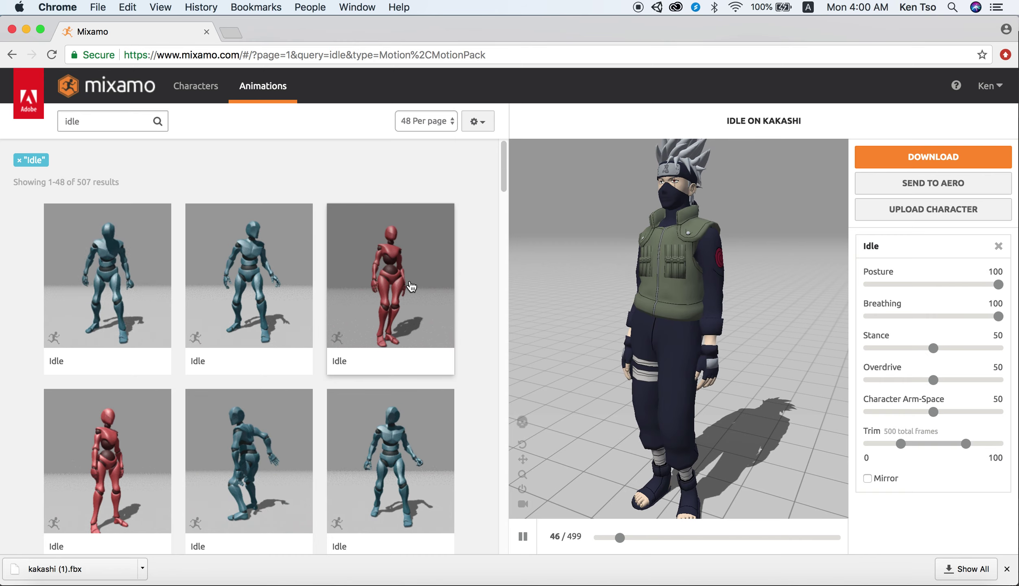
# Set Character Arm-Space to 53 on the breathing Idle and bring up its Download Settings
pyautogui.moveTo(712, 311)
pyautogui.mouseDown()
pyautogui.moveTo(787, 317)
pyautogui.moveTo(738, 313)
pyautogui.mouseUp()
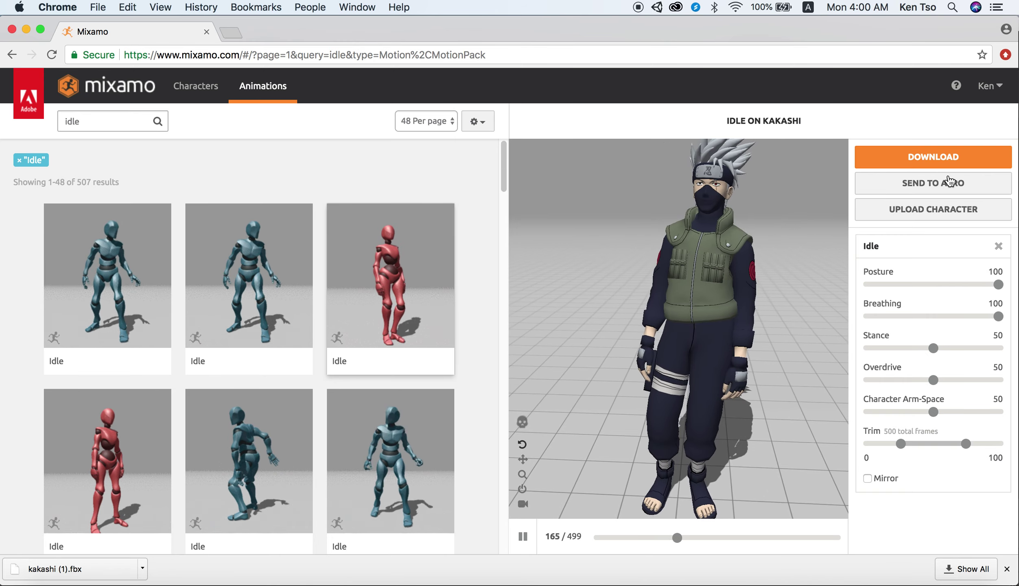
pyautogui.moveTo(932, 411)
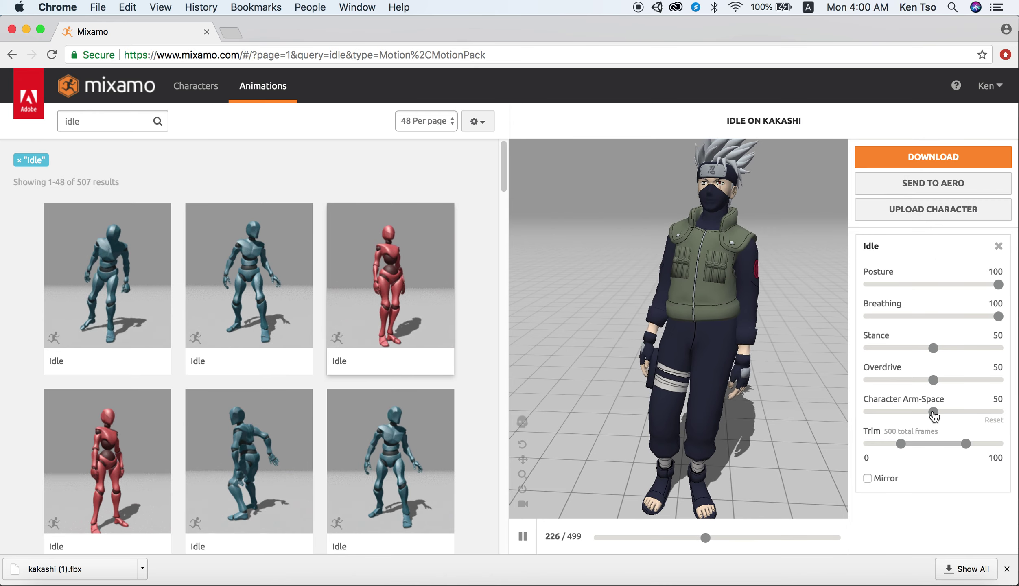
pyautogui.click(976, 415)
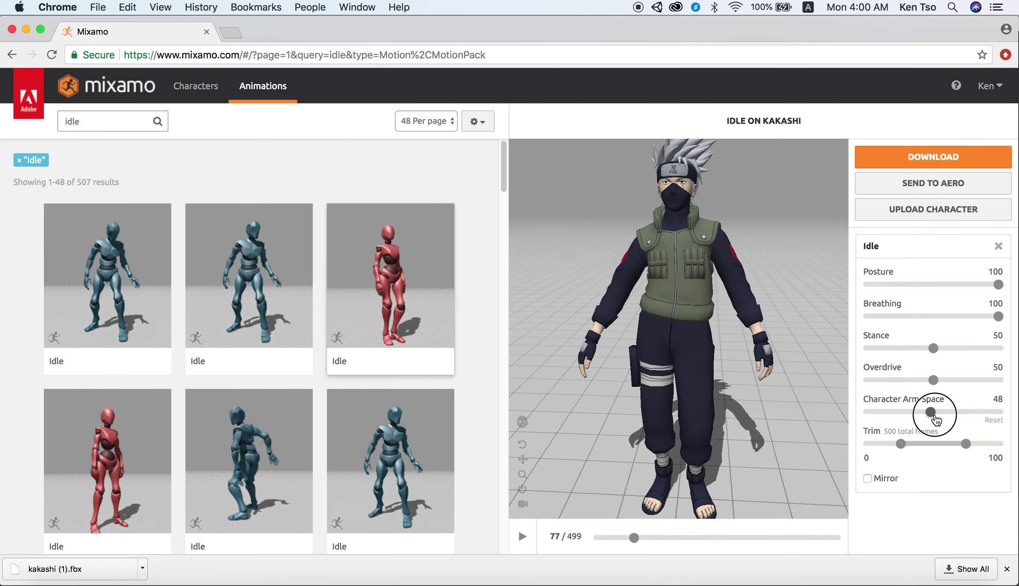
pyautogui.moveTo(935, 412); pyautogui.dragTo(937, 410)
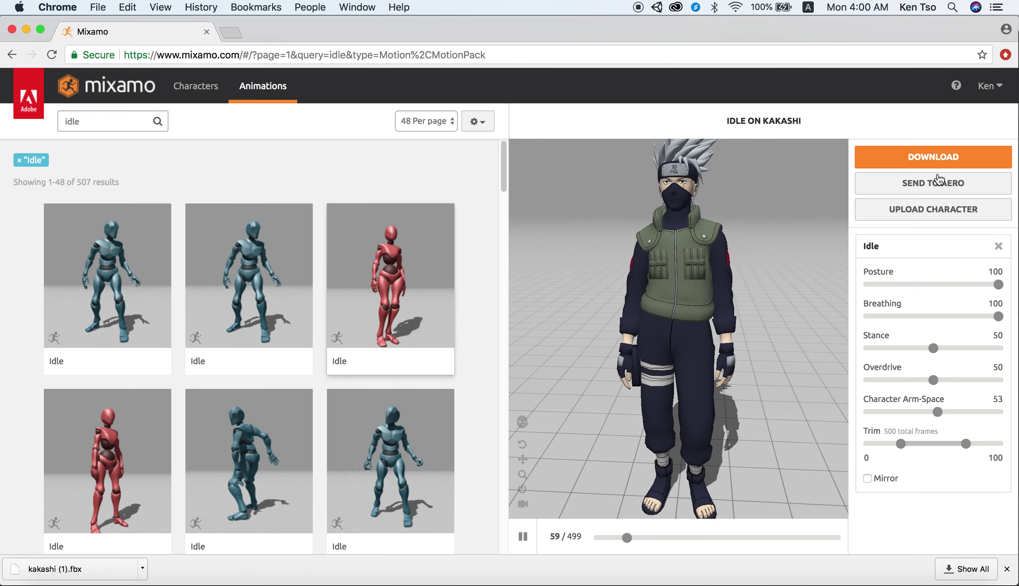
pyautogui.click(935, 159)
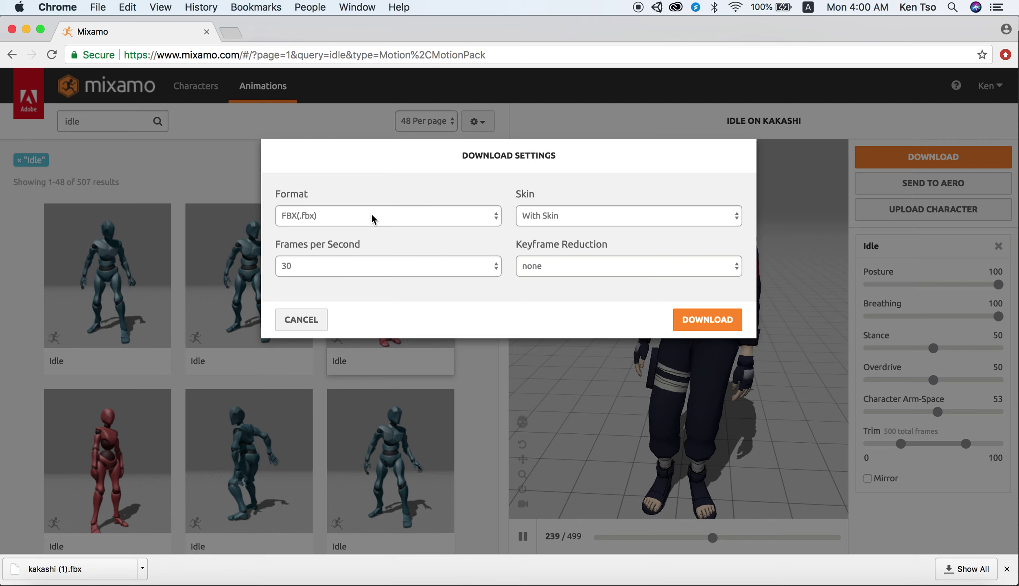
# Download the Idle as FBX Without Skin at 30 fps, saved as Idle (1).fbx
pyautogui.click(544, 216)
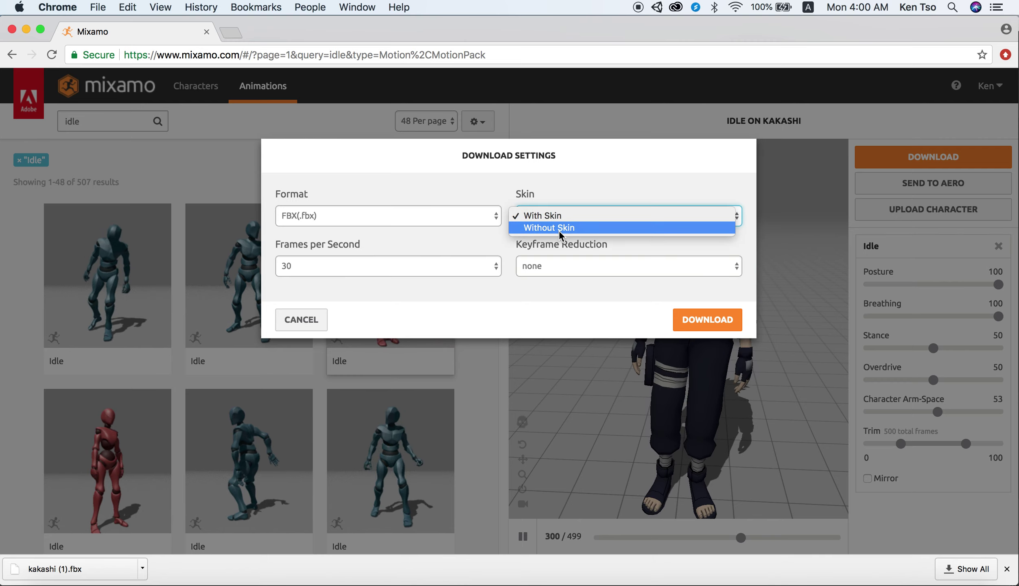
pyautogui.click(559, 228)
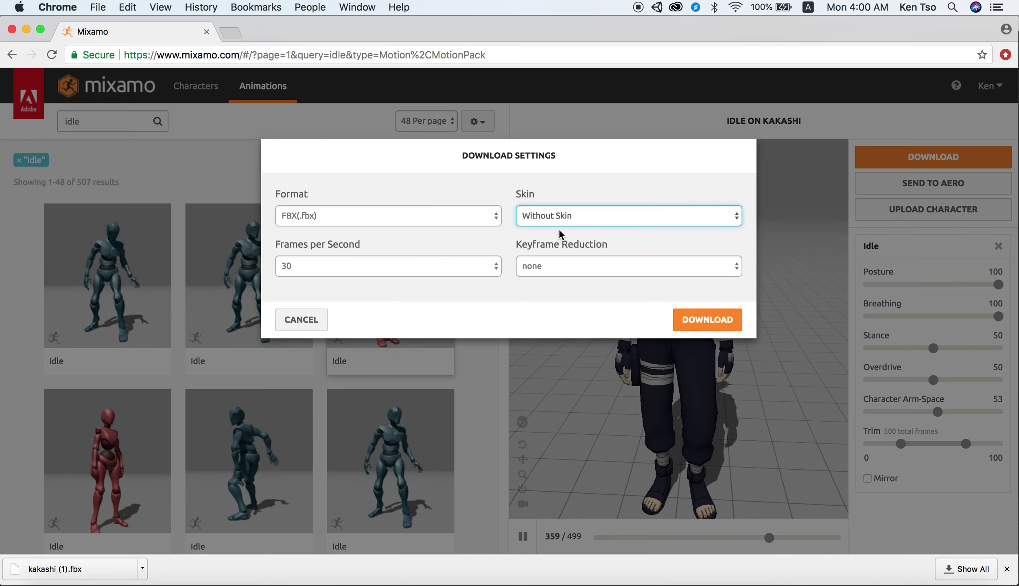
pyautogui.click(336, 266)
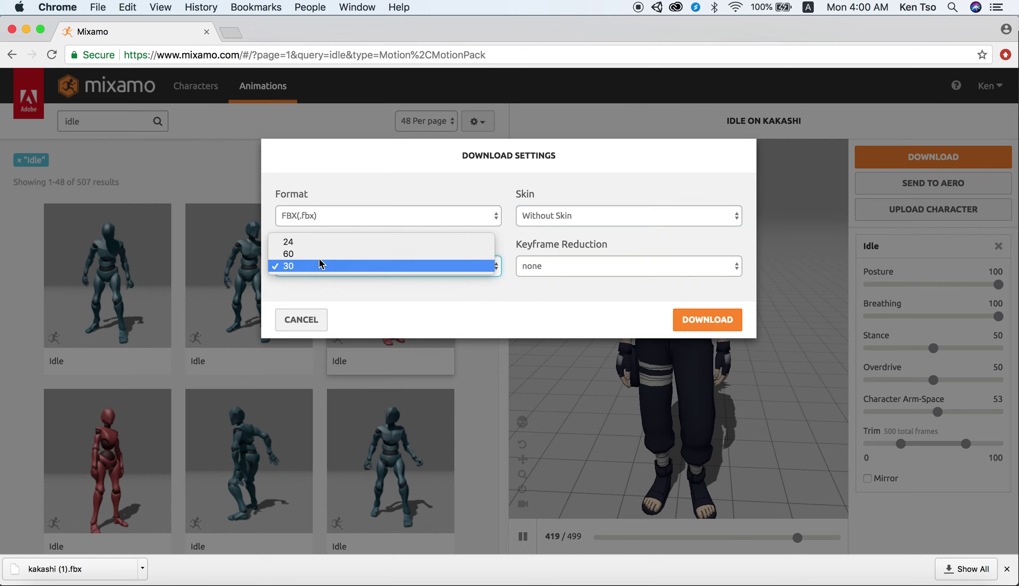
pyautogui.click(313, 270)
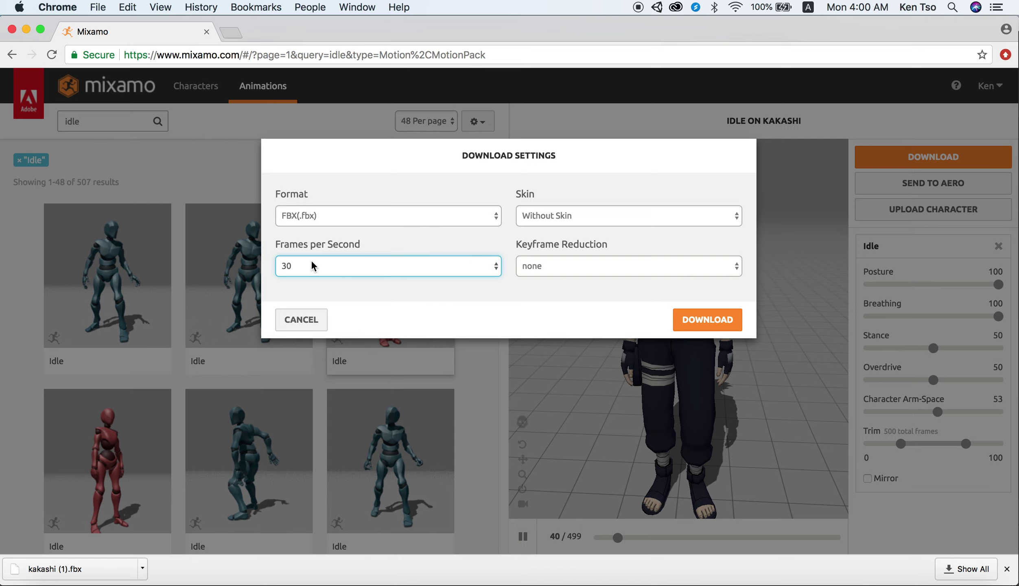
pyautogui.click(565, 216)
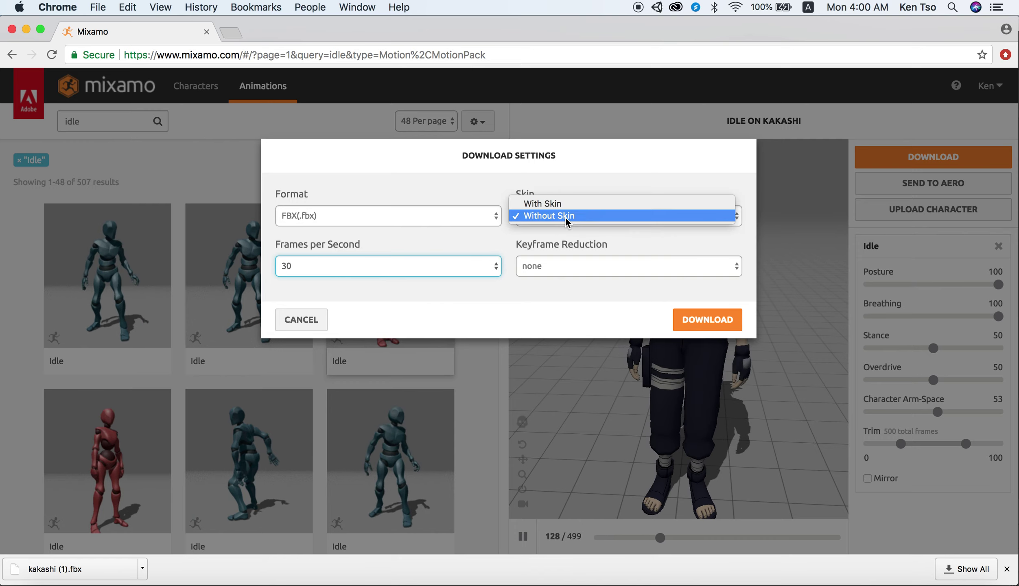
pyautogui.click(717, 381)
pyautogui.click(598, 214)
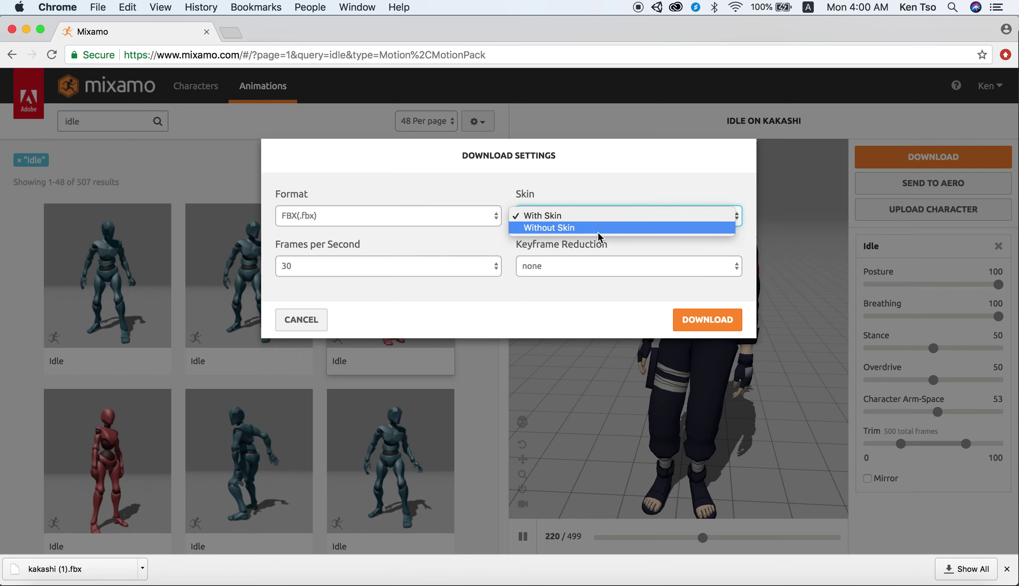
pyautogui.click(598, 227)
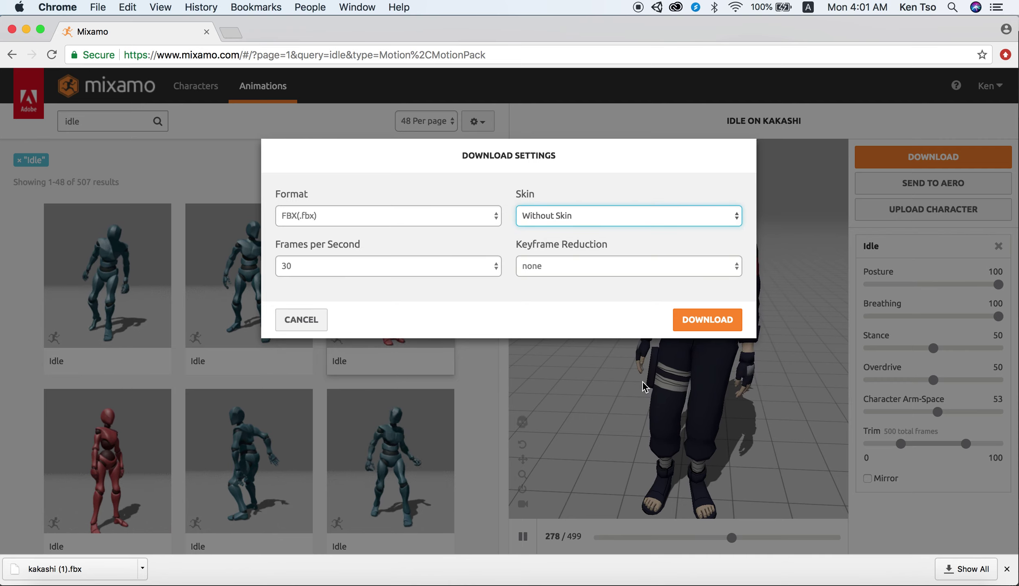
pyautogui.click(716, 320)
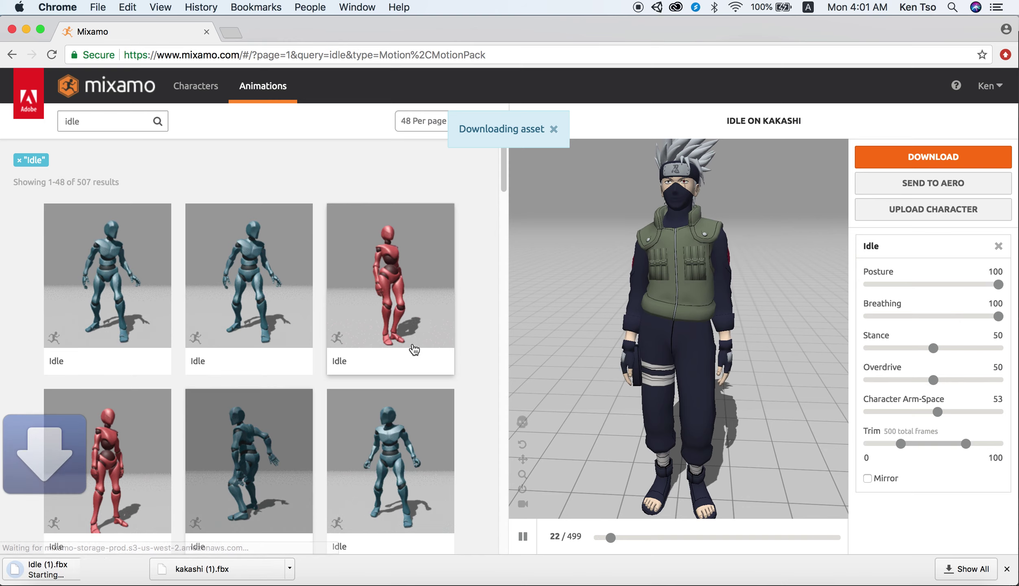
pyautogui.moveTo(503, 182); pyautogui.dragTo(499, 258)
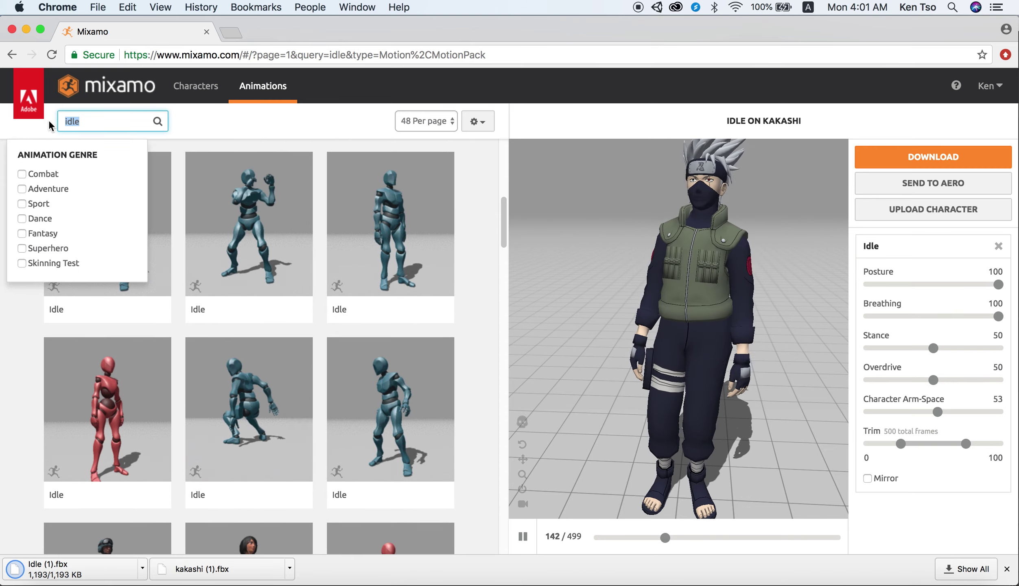
# Search 'walk' and preview the third Walking animation on Kakashi
pyautogui.write('walk')
pyautogui.press('Return')
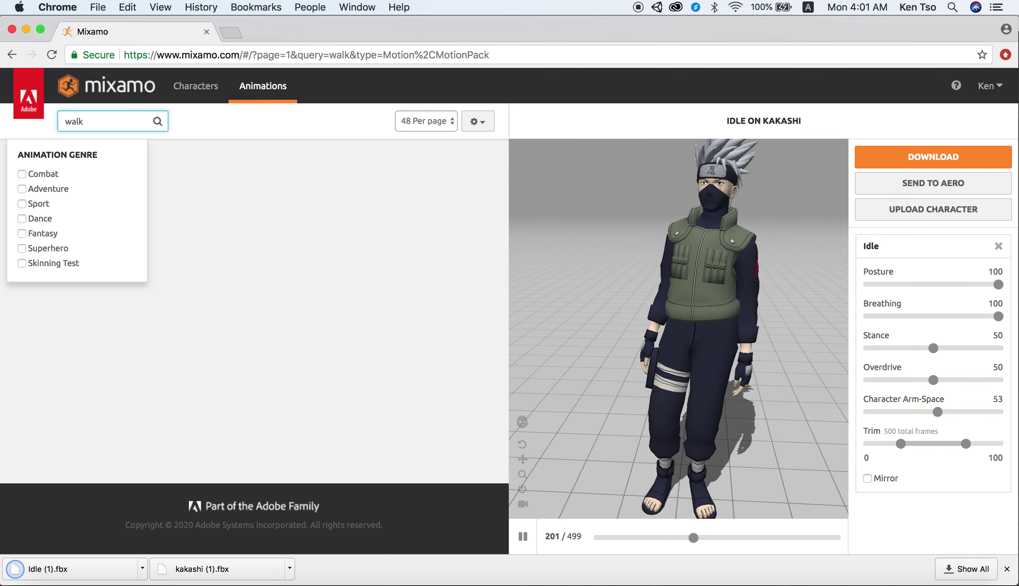
pyautogui.click(320, 160)
pyautogui.moveTo(506, 179); pyautogui.dragTo(507, 210)
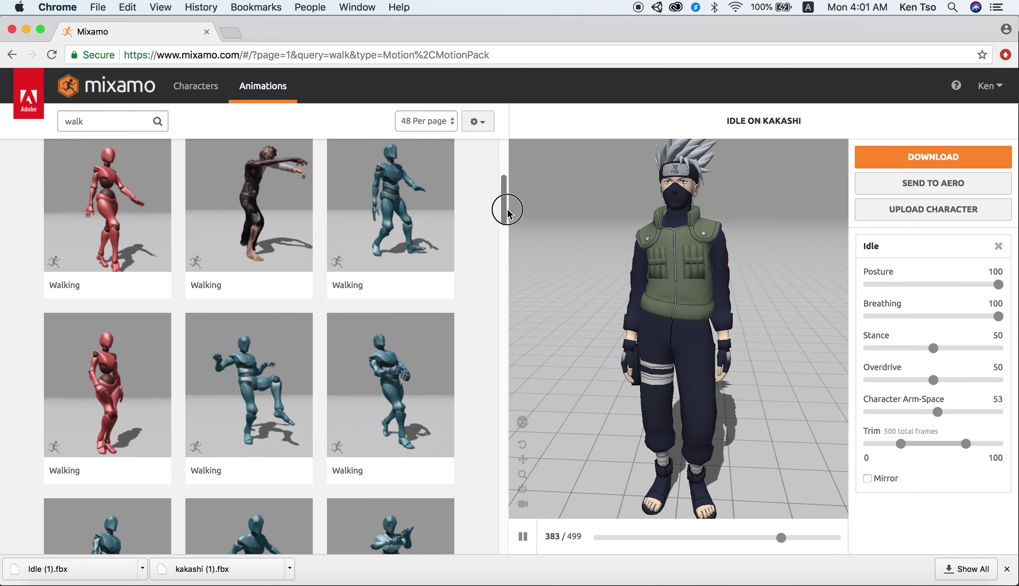
pyautogui.moveTo(507, 210); pyautogui.dragTo(494, 307)
pyautogui.click(432, 231)
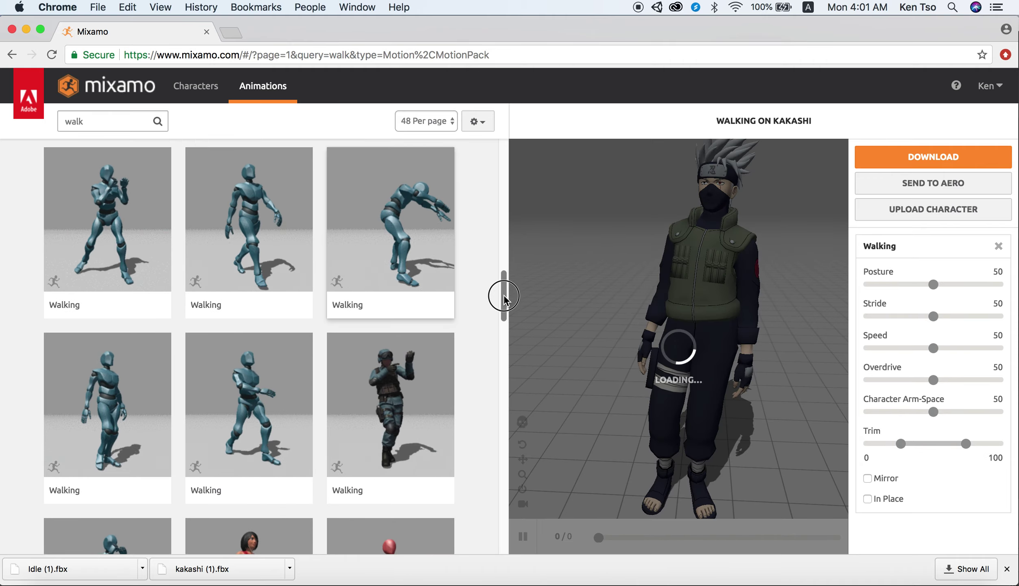
pyautogui.moveTo(503, 300)
pyautogui.mouseDown()
pyautogui.moveTo(495, 525)
pyautogui.moveTo(499, 459)
pyautogui.mouseUp()
pyautogui.moveTo(516, 266); pyautogui.dragTo(505, 130)
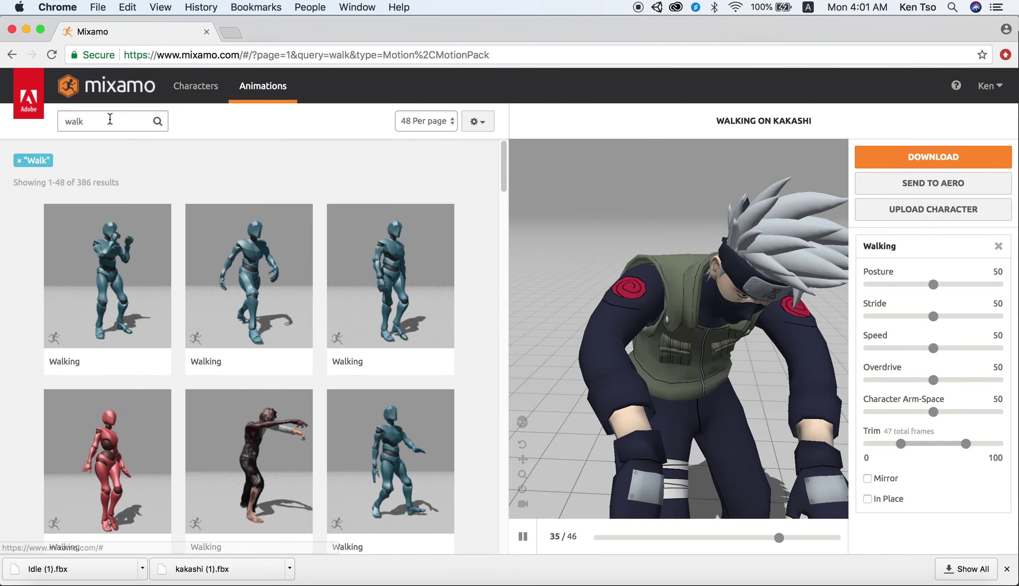
# Search 'injured' and preview Injured Walking on Kakashi
pyautogui.click(110, 119)
pyautogui.write('inju')
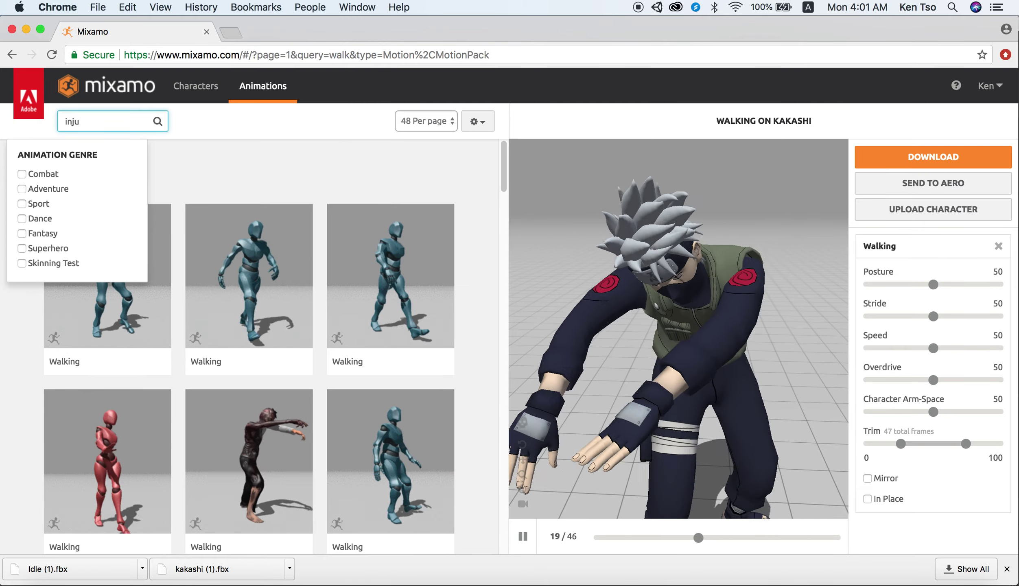
pyautogui.write('red')
pyautogui.press('Return')
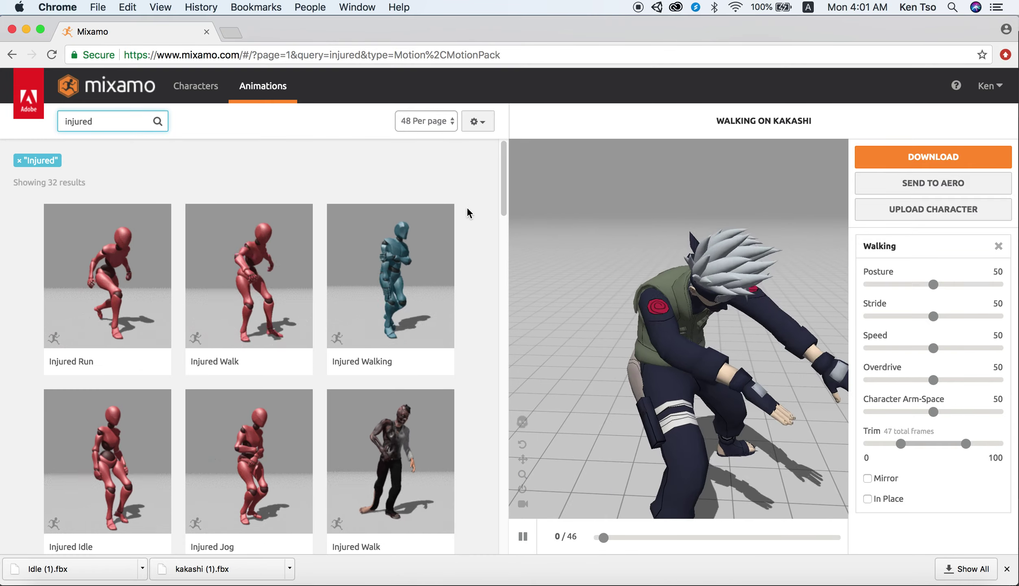
pyautogui.click(420, 254)
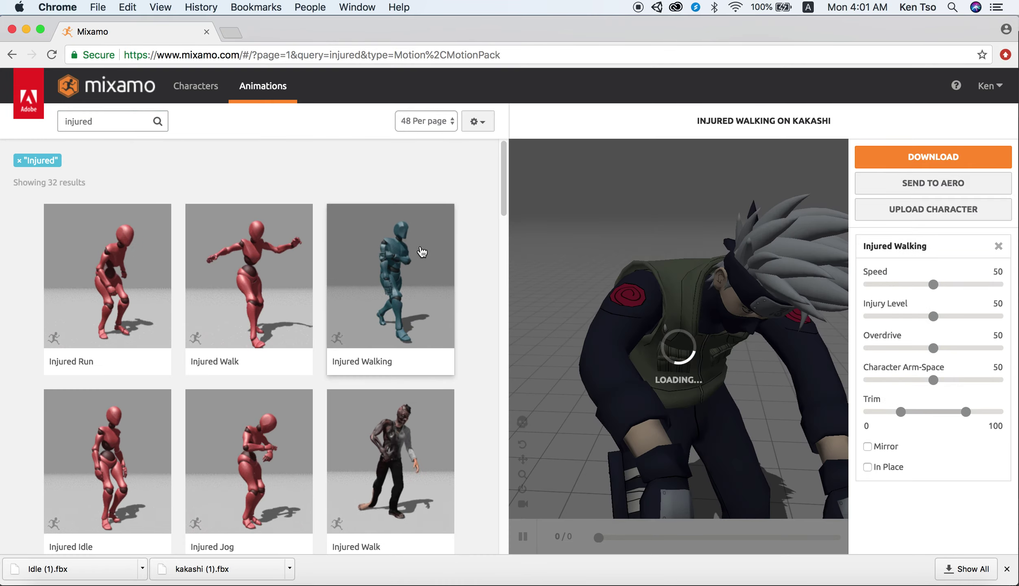
# Set Injured Walking to In Place and download it as Injured Walking (1).fbx
pyautogui.moveTo(696, 305)
pyautogui.mouseDown()
pyautogui.moveTo(658, 302)
pyautogui.moveTo(682, 339)
pyautogui.moveTo(727, 346)
pyautogui.moveTo(734, 365)
pyautogui.moveTo(655, 362)
pyautogui.mouseUp()
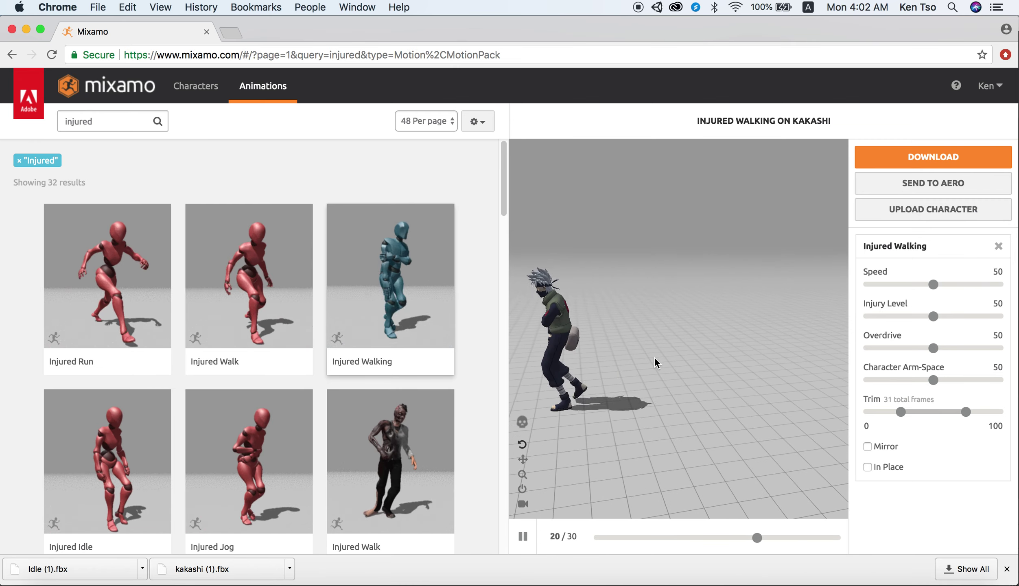
pyautogui.click(867, 467)
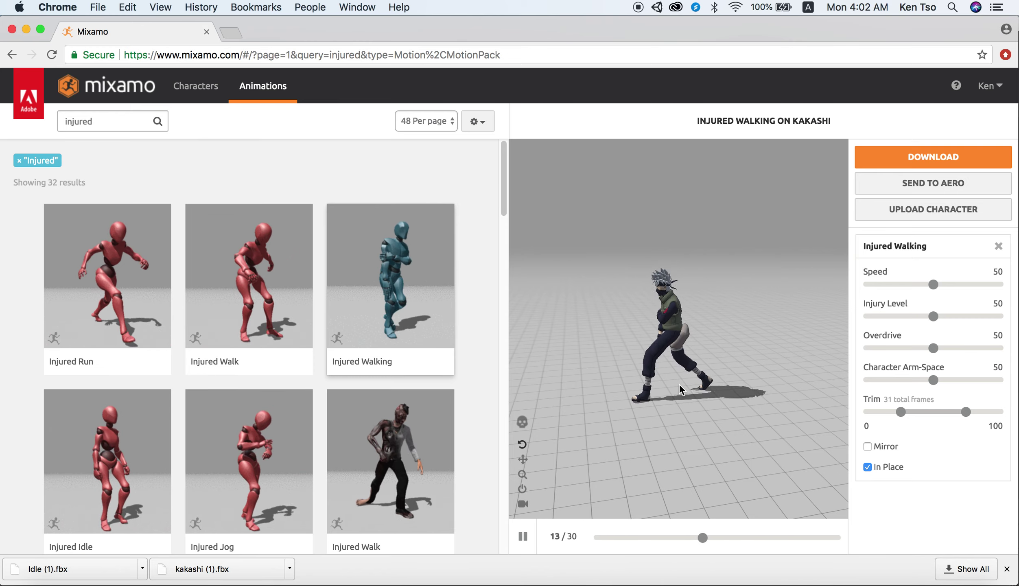
pyautogui.click(941, 161)
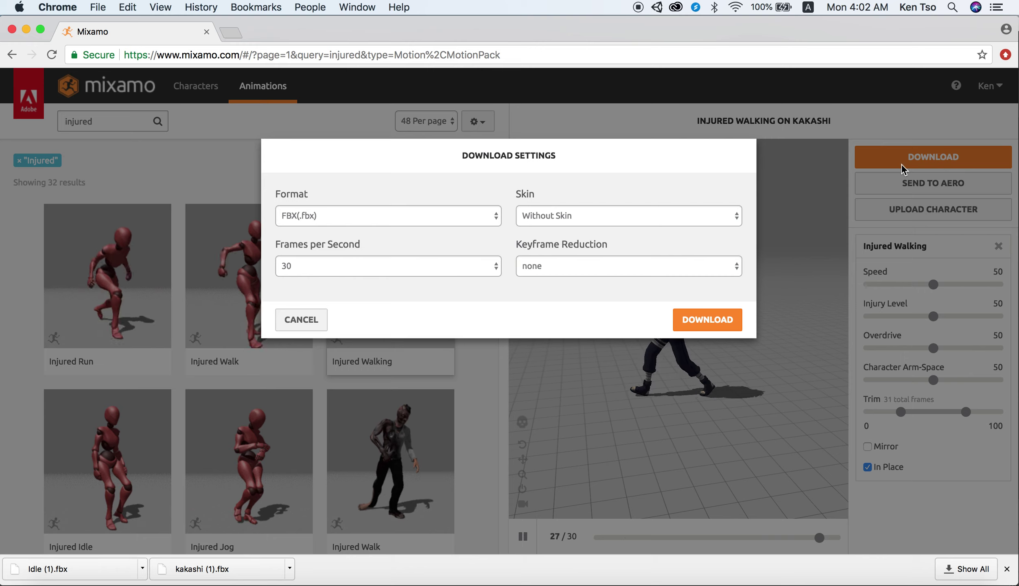
pyautogui.click(710, 325)
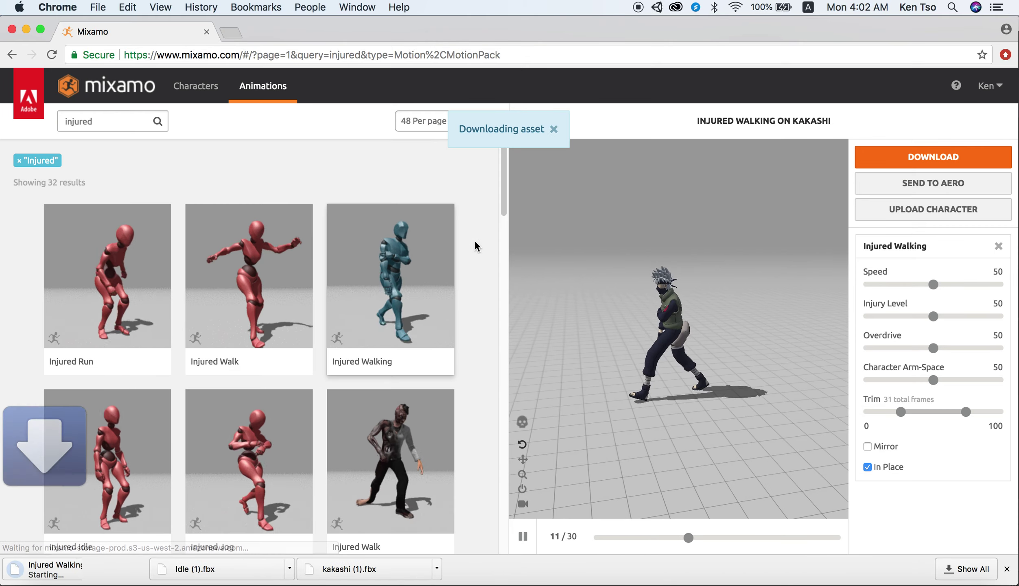
pyautogui.moveTo(503, 194); pyautogui.dragTo(502, 220)
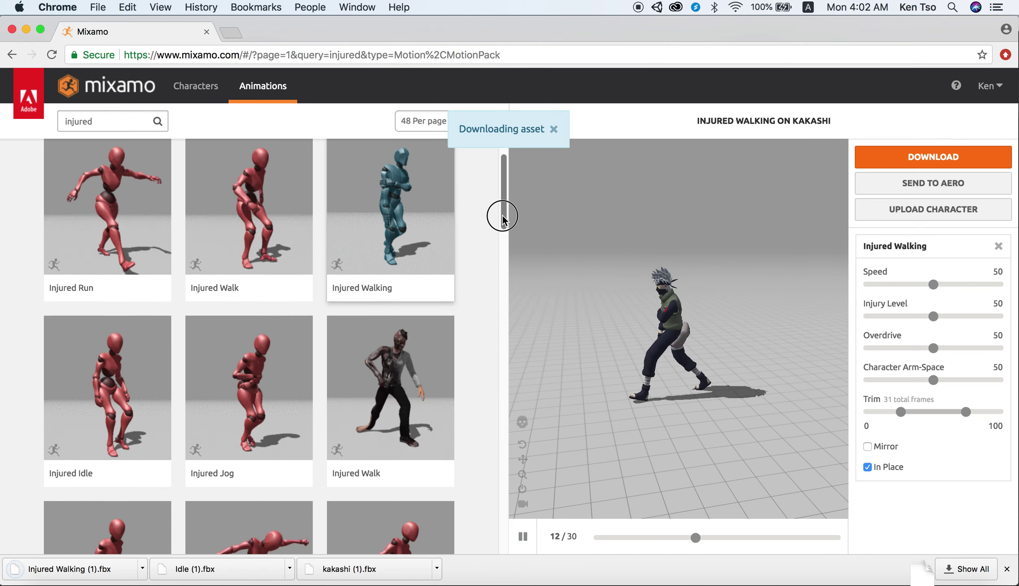
pyautogui.moveTo(502, 220)
pyautogui.mouseDown()
pyautogui.moveTo(498, 238)
pyautogui.moveTo(489, 181)
pyautogui.mouseUp()
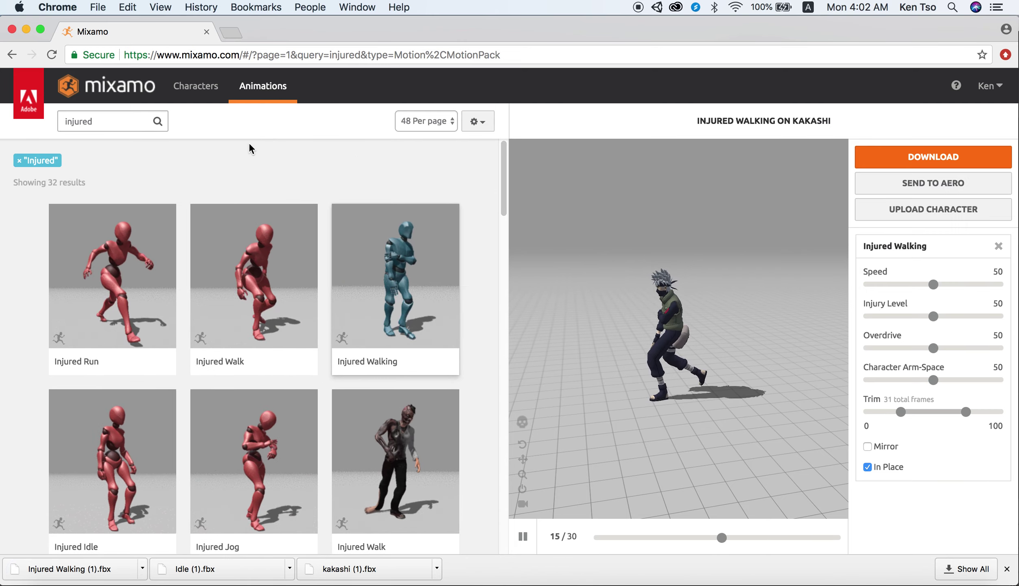
pyautogui.click(105, 120)
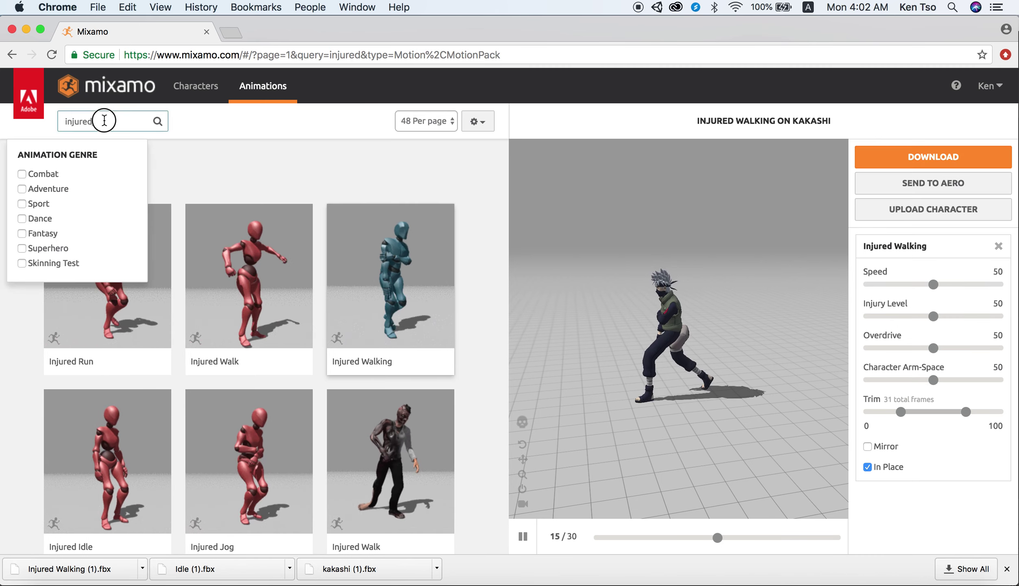
# Search Mixamo for 'gather' animations, then minimize Chrome to reveal the Finder window
pyautogui.moveTo(65, 120); pyautogui.dragTo(94, 122)
pyautogui.write('gather')
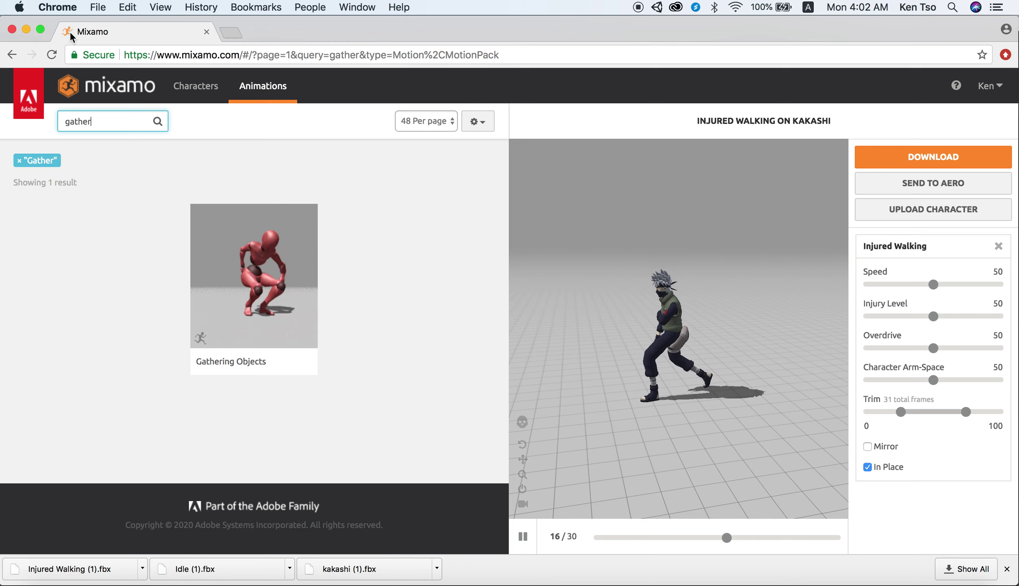
pyautogui.click(26, 29)
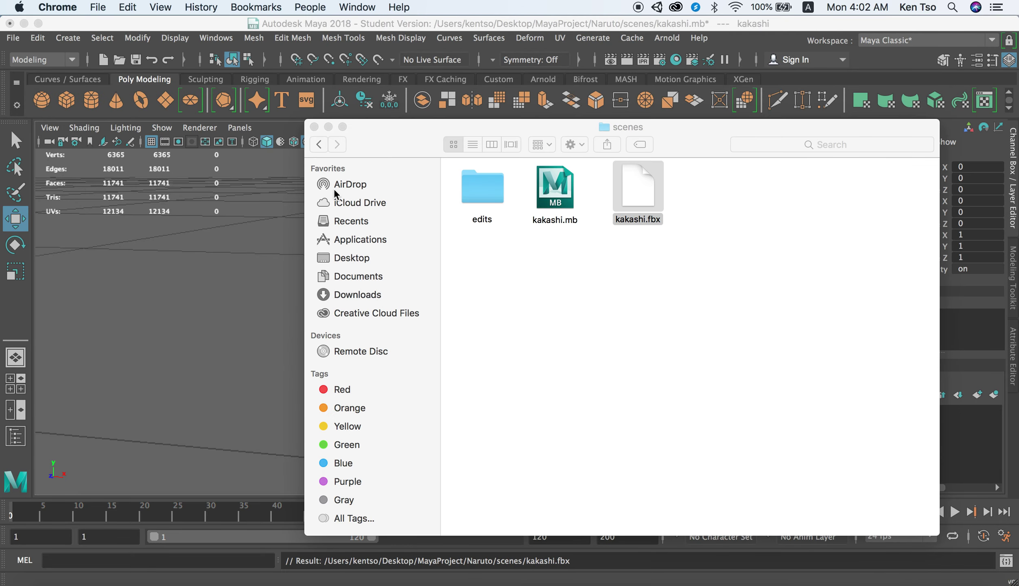
# Open the Downloads folder in Finder and trash the older Idle.fbx
pyautogui.click(351, 299)
pyautogui.click(340, 294)
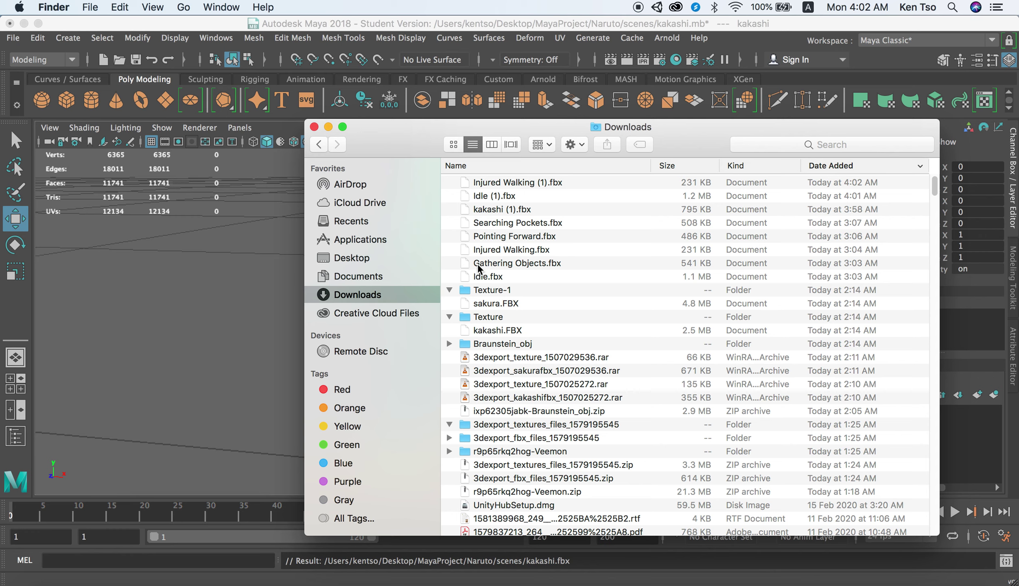
pyautogui.click(484, 278)
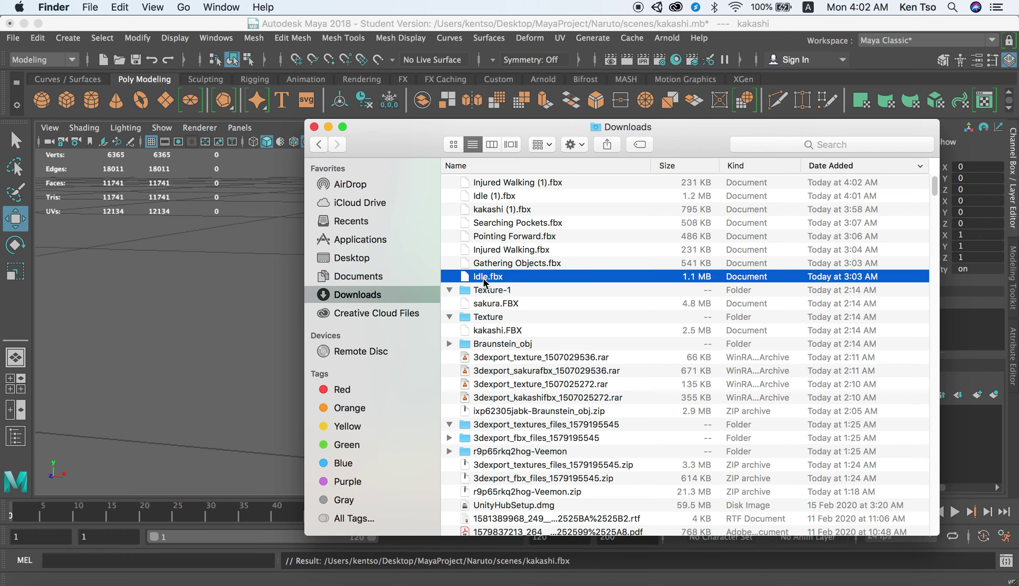
pyautogui.rightClick(484, 278)
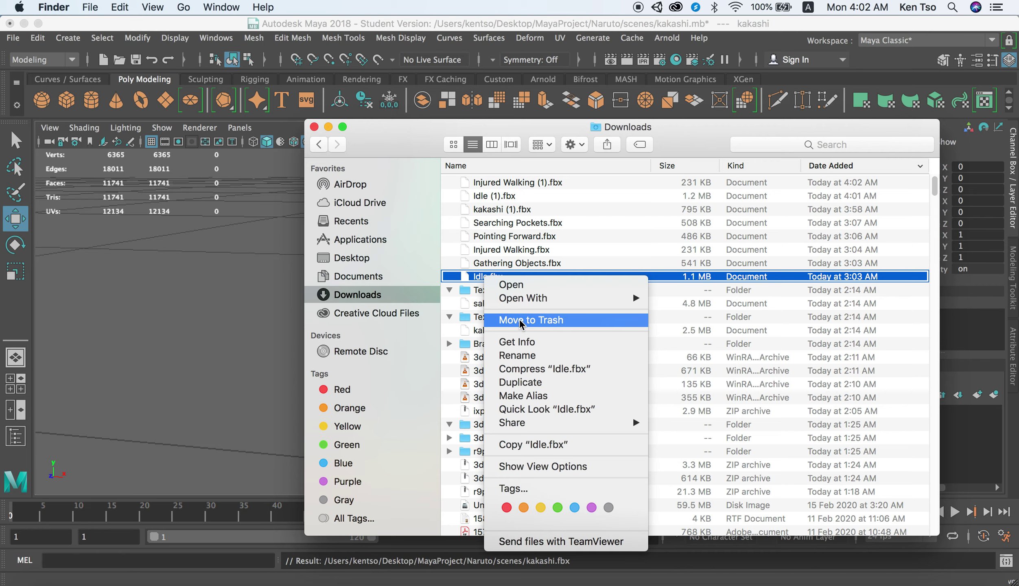
pyautogui.click(519, 322)
# Rename Idle (1).fbx, and rename kakashi (1).fbx to kakashi_T.fbx
pyautogui.click(496, 199)
pyautogui.click(492, 197)
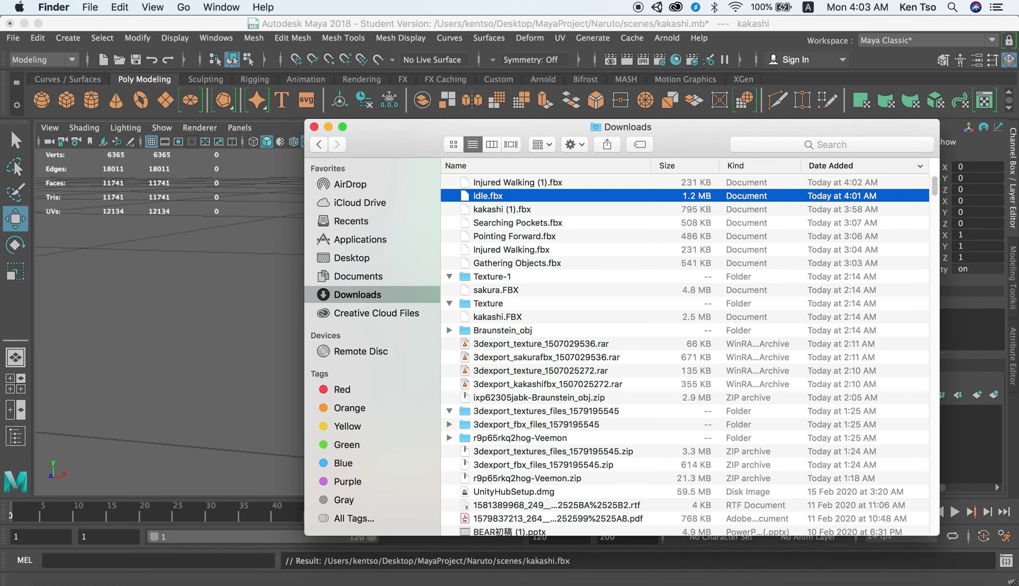
pyautogui.click(507, 211)
pyautogui.click(509, 209)
pyautogui.click(516, 209)
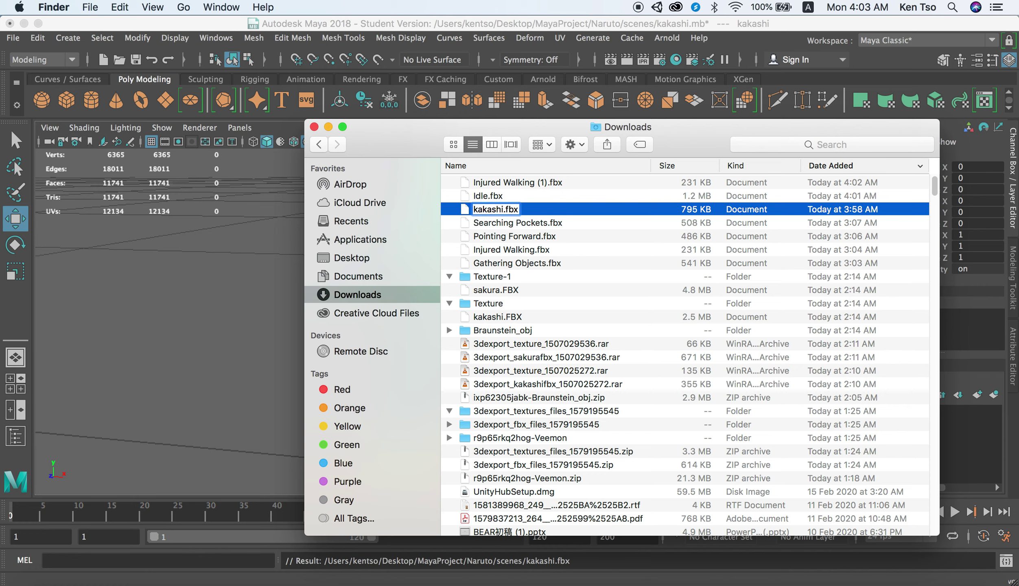
pyautogui.press('Return')
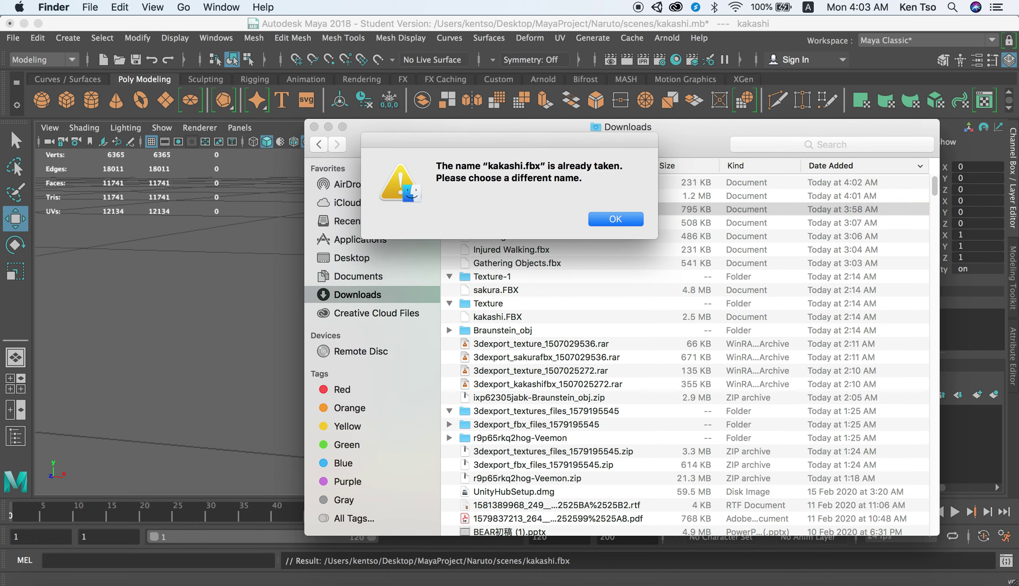
pyautogui.press('Return')
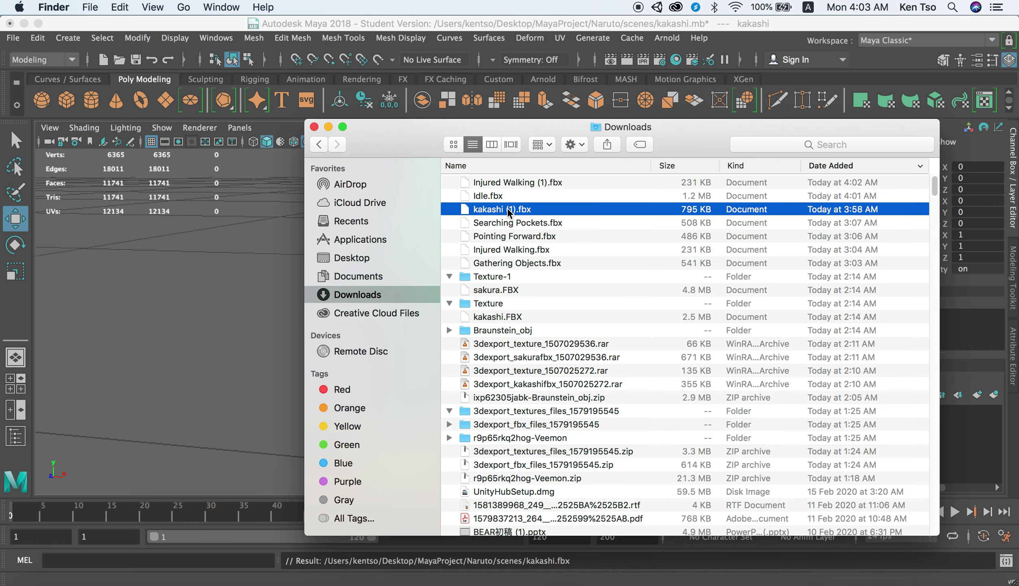
pyautogui.press('Return')
pyautogui.click(516, 209)
pyautogui.write('_T')
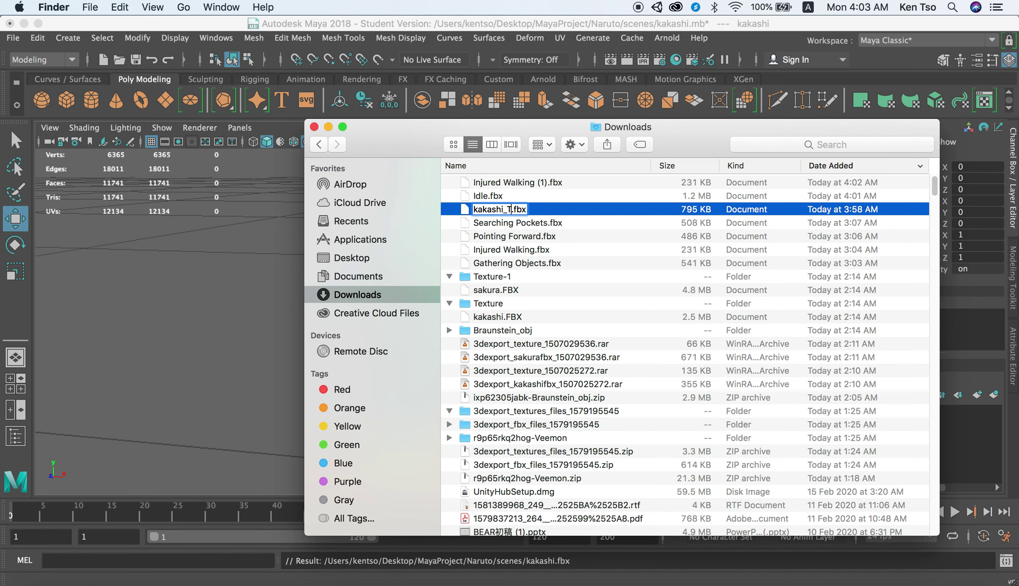
pyautogui.press('Return')
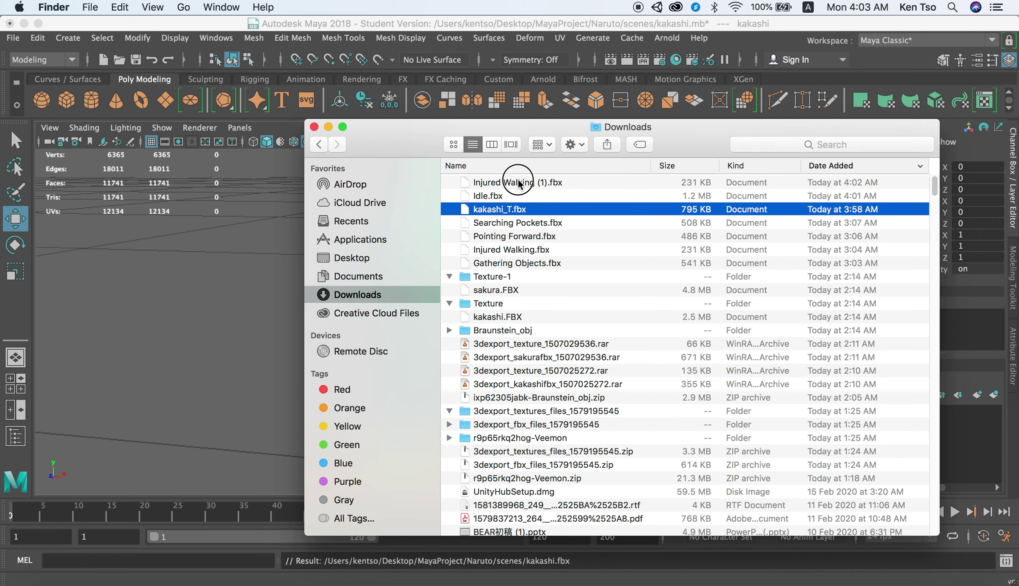
# Trash Injured Walking (1).fbx, then check the remaining Idle, Pointing Forward, Injured Walking and Gathering Objects downloads
pyautogui.click(519, 183)
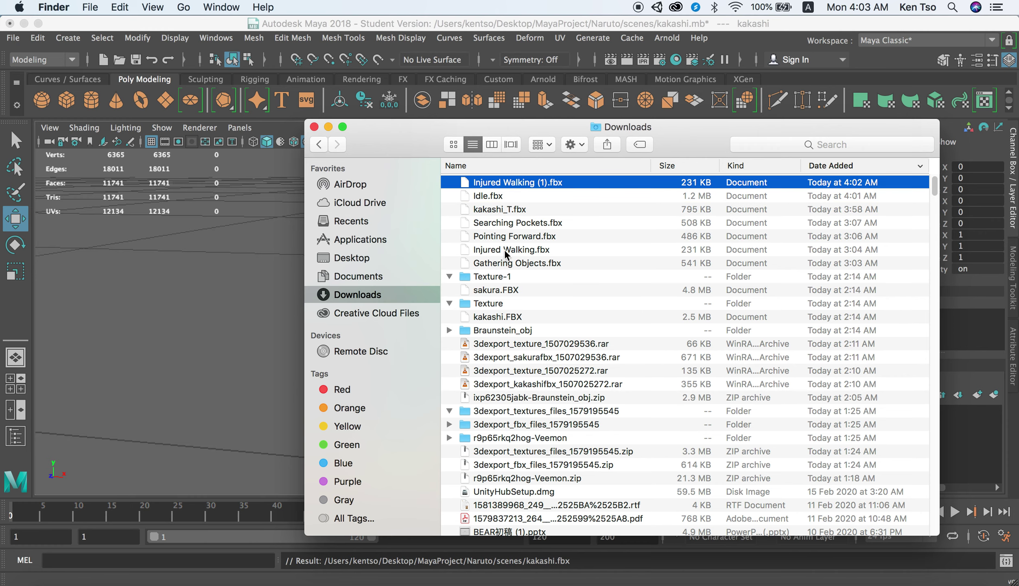
pyautogui.rightClick(514, 185)
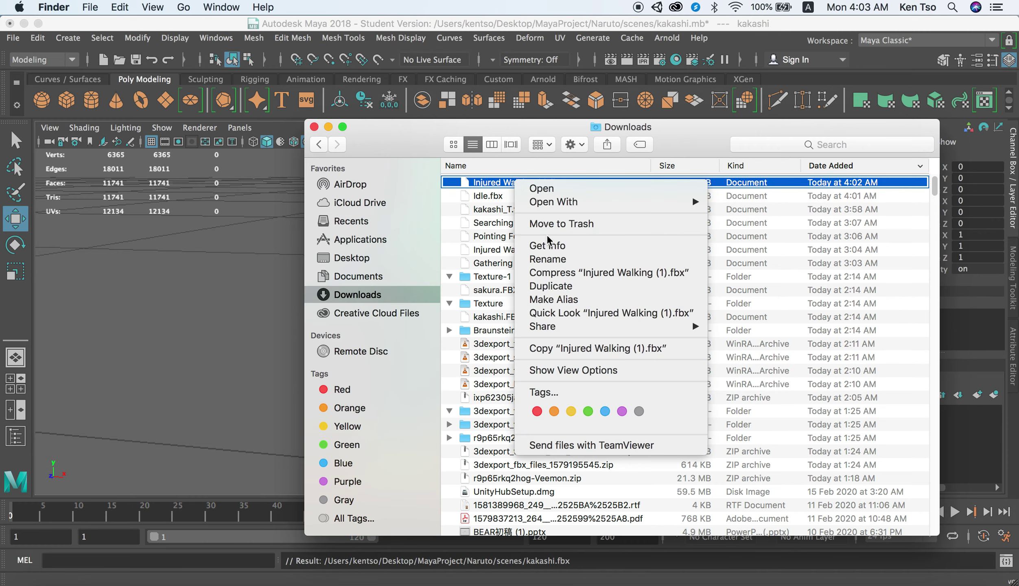
pyautogui.click(559, 223)
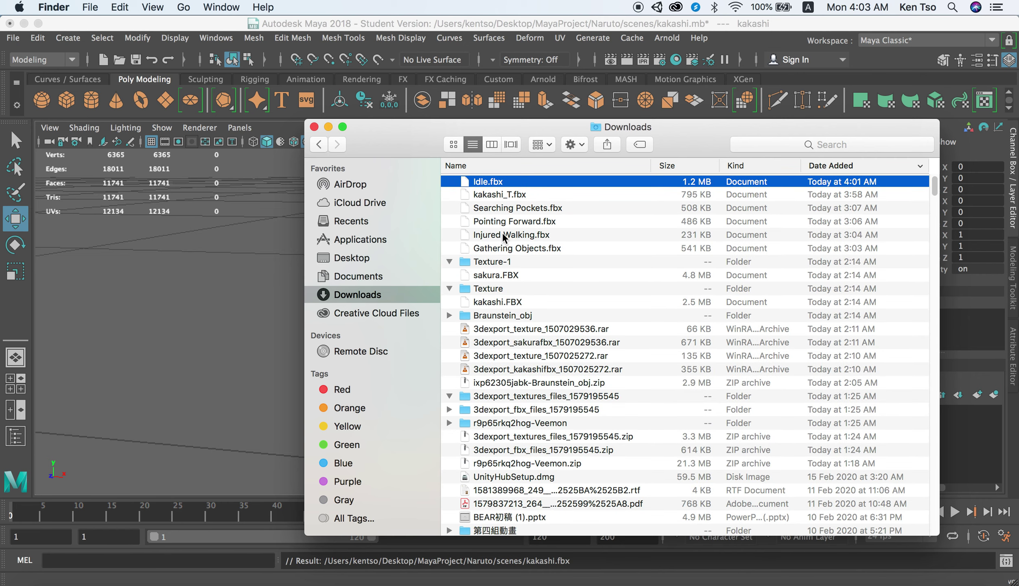
pyautogui.click(504, 250)
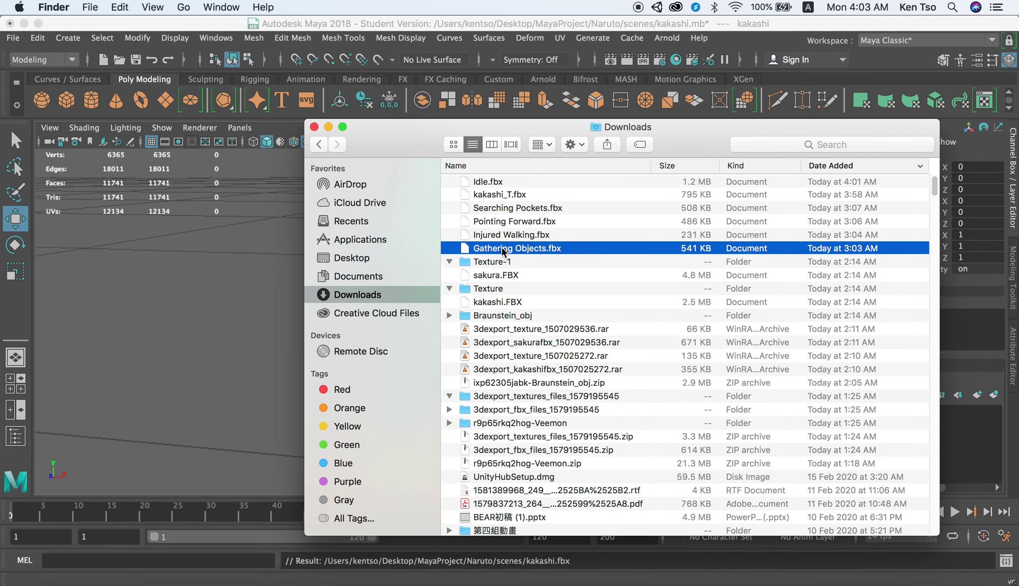
pyautogui.click(496, 196)
pyautogui.click(492, 184)
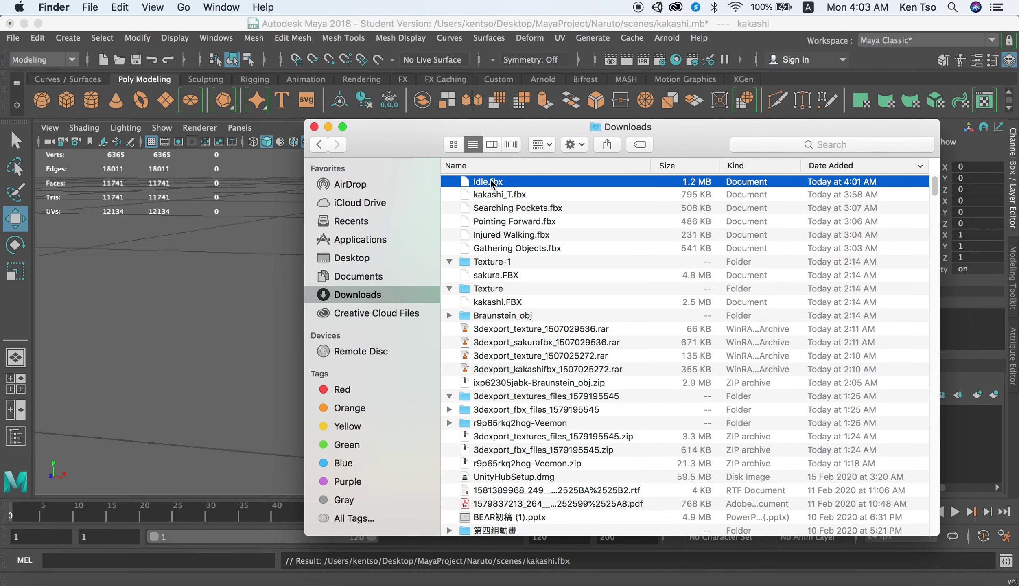
pyautogui.click(504, 209)
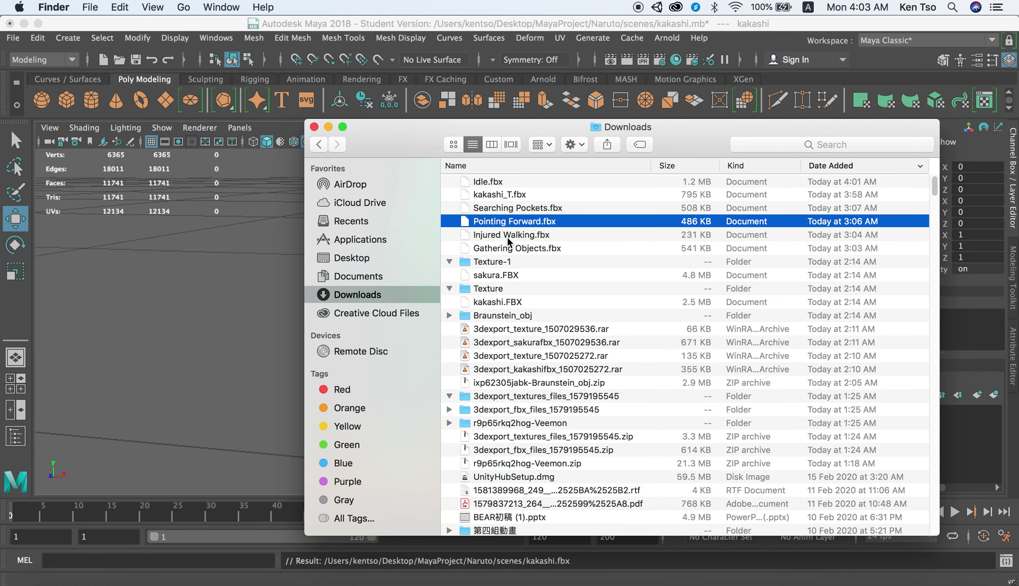
pyautogui.click(508, 236)
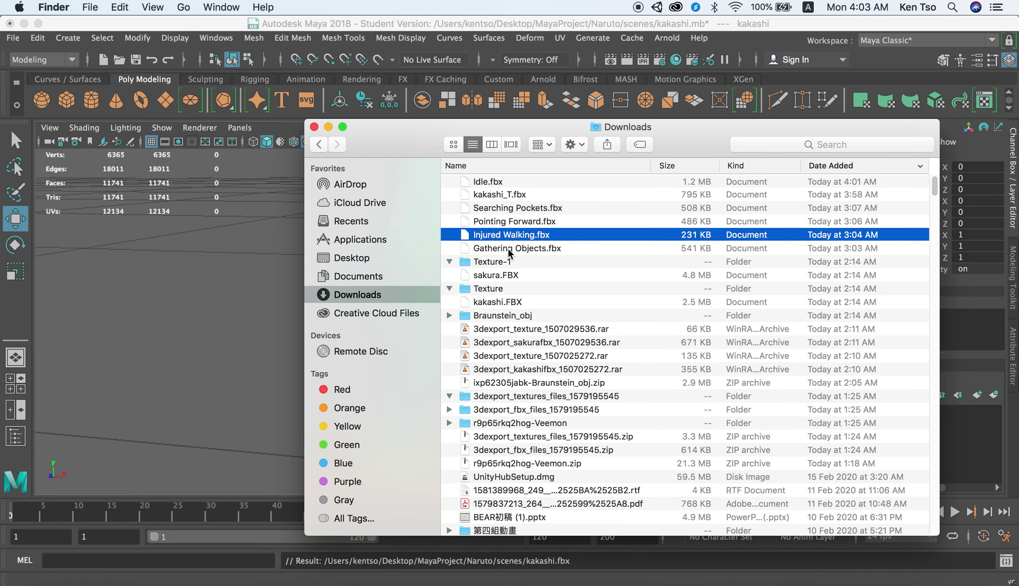
pyautogui.click(508, 250)
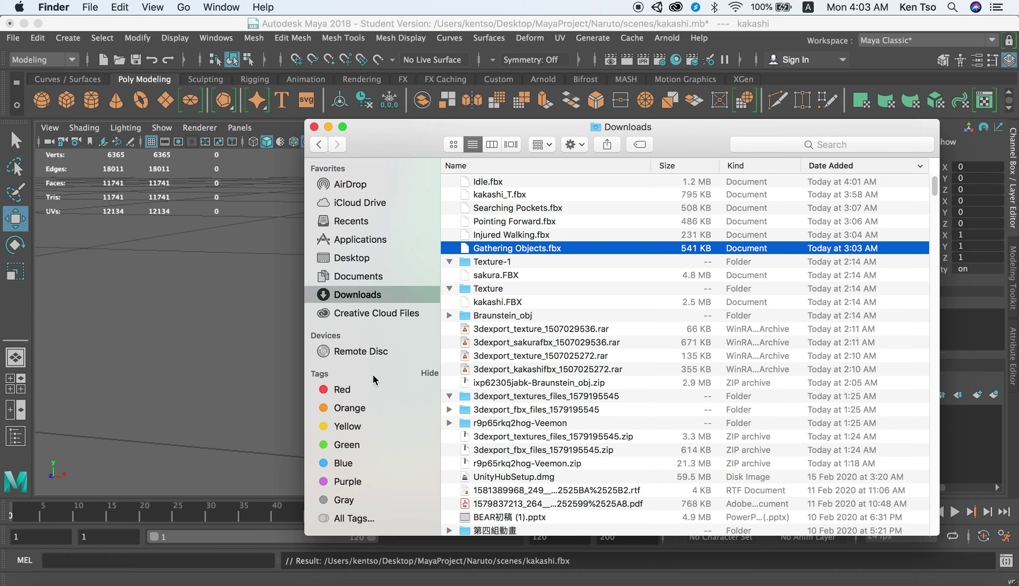
# Minimize Maya, hide Unity with Cmd+Alt+H, and recentre the Downloads window over the desktop
pyautogui.click(158, 335)
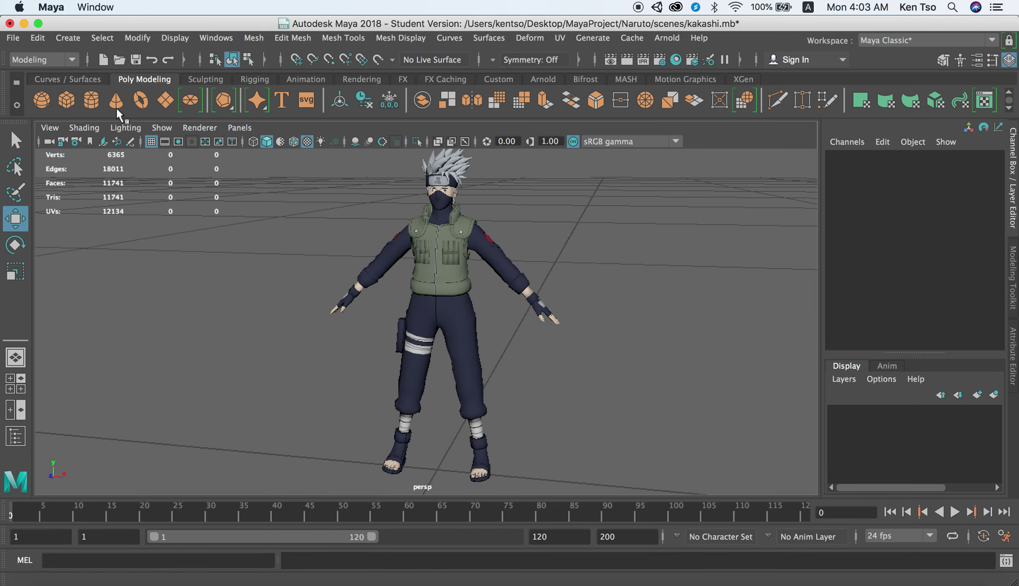
pyautogui.click(24, 23)
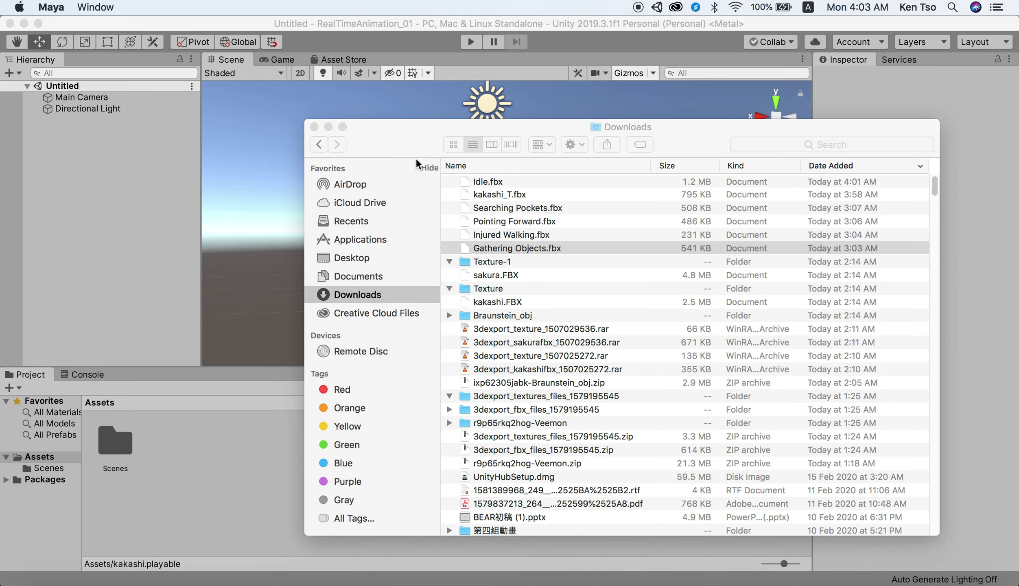
pyautogui.moveTo(404, 134); pyautogui.dragTo(523, 397)
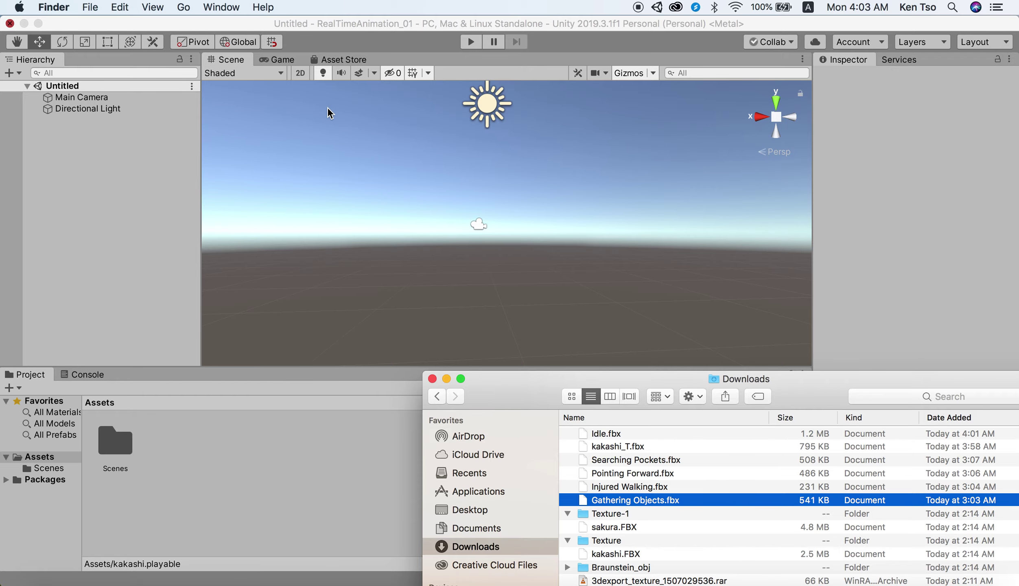
pyautogui.press('super+alt+h')
pyautogui.moveTo(650, 382); pyautogui.dragTo(471, 87)
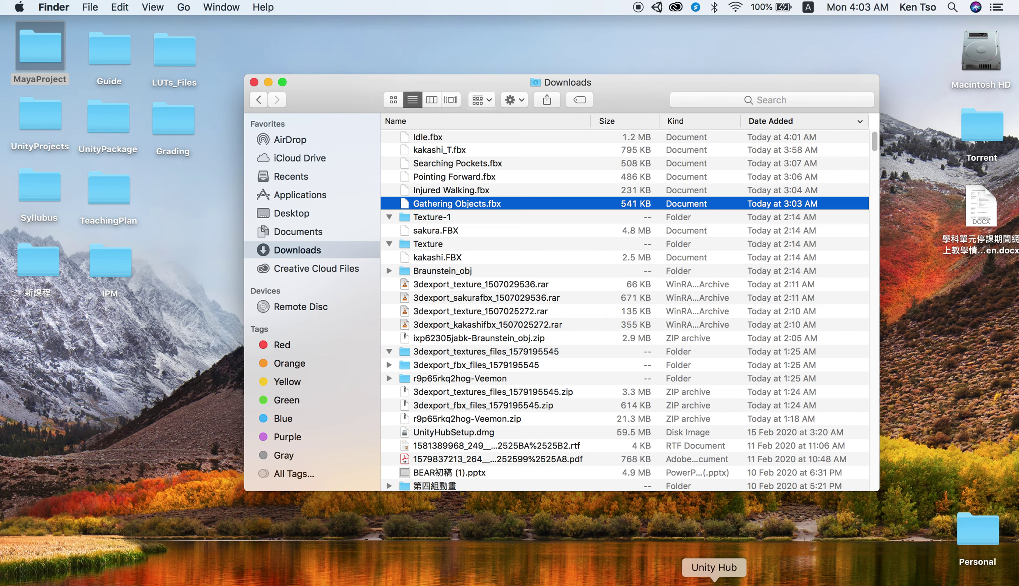
# In Unity Hub, create a 3D project named 'Kakashi' on version 2019.3.1f1
pyautogui.click(714, 584)
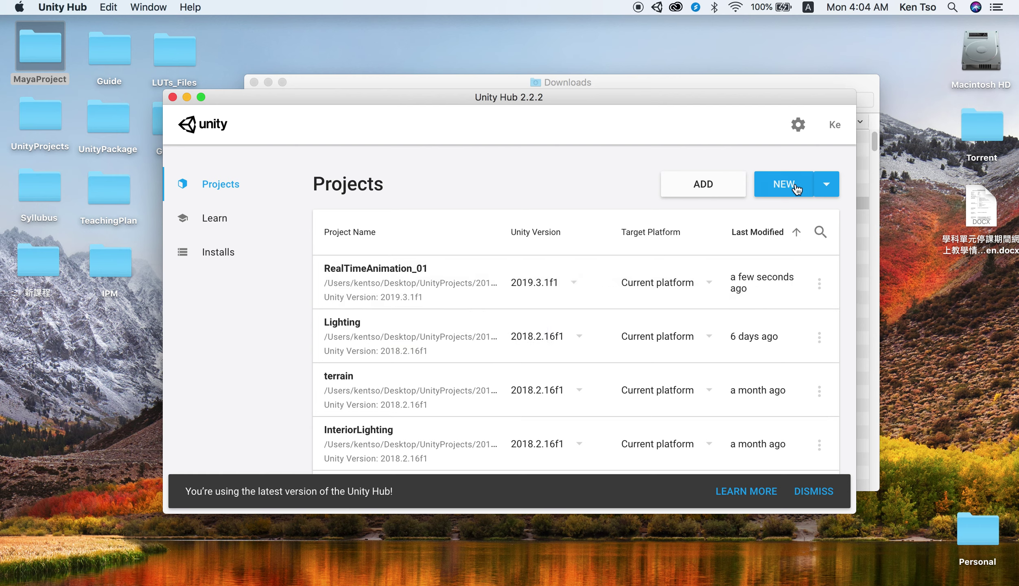
pyautogui.click(827, 186)
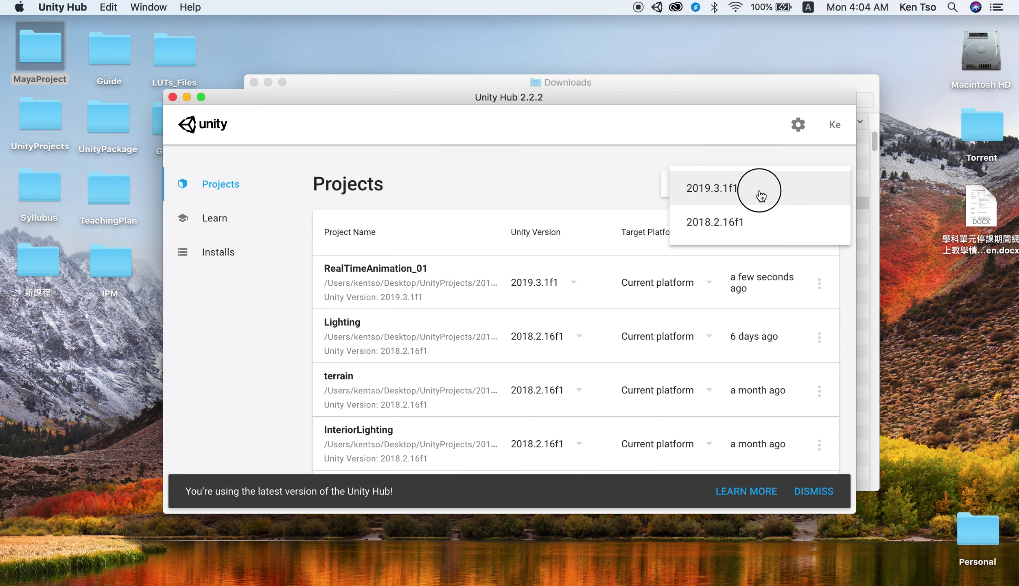
pyautogui.click(760, 196)
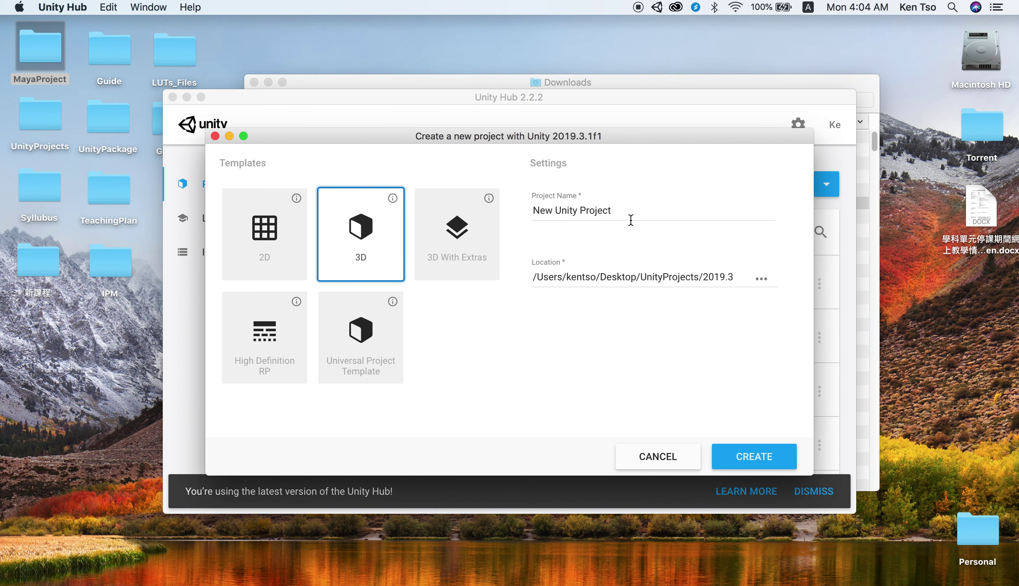
pyautogui.moveTo(626, 212); pyautogui.dragTo(524, 214)
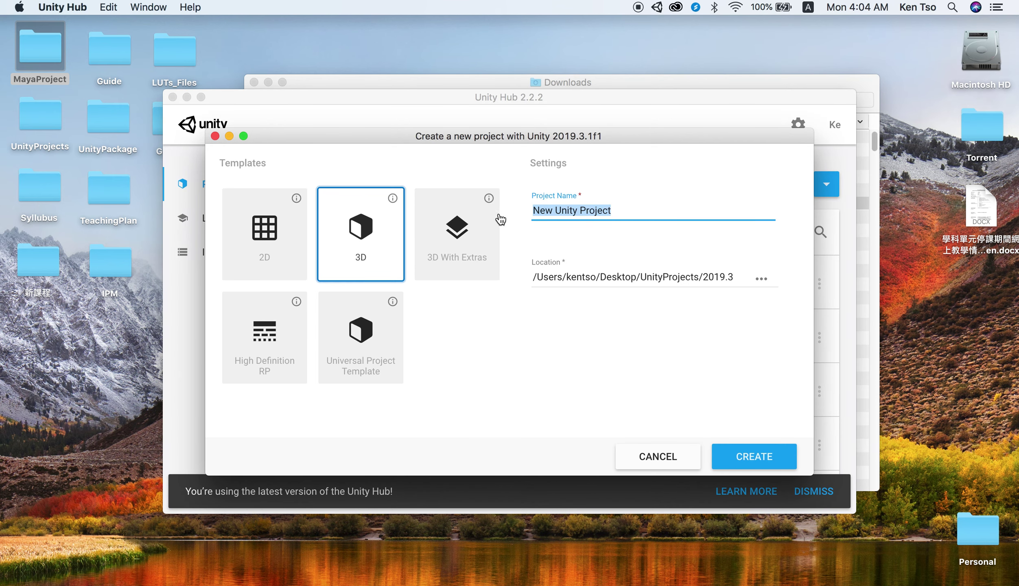
pyautogui.write('kakashi')
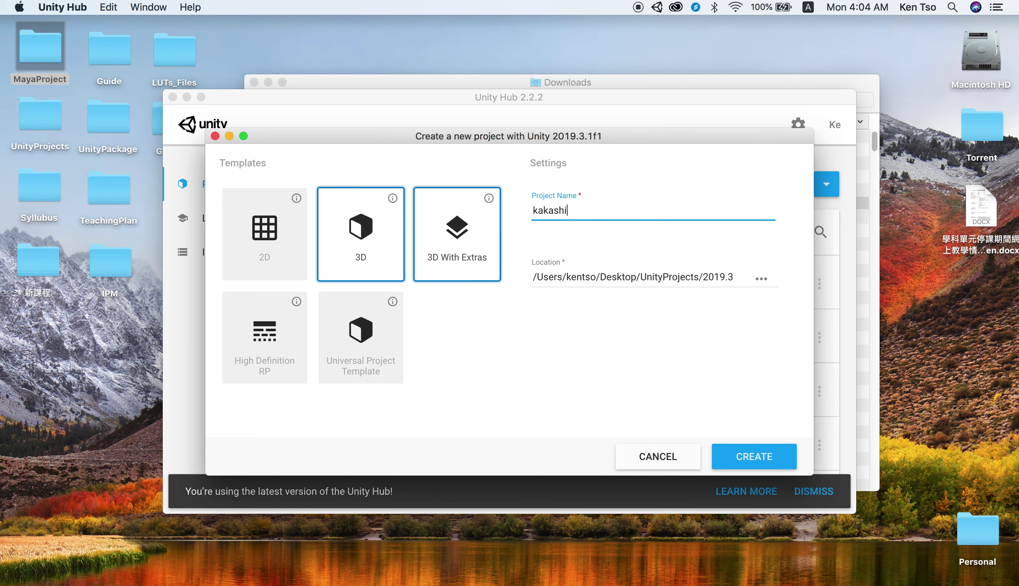
pyautogui.press('BackSpace')
pyautogui.press('BackSpace')
pyautogui.press('BackSpace')
pyautogui.write('Ka')
pyautogui.click(749, 460)
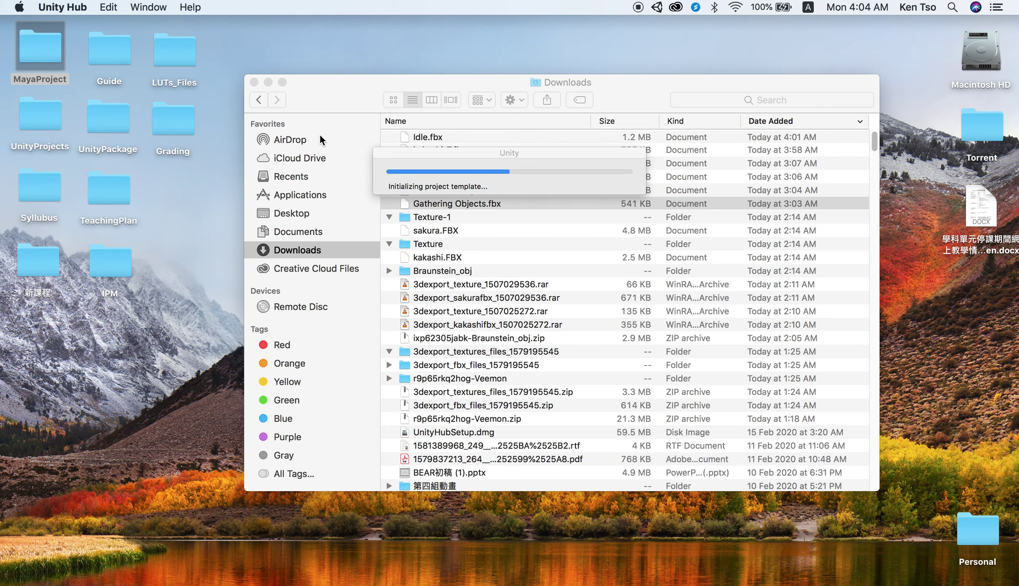
pyautogui.click(268, 81)
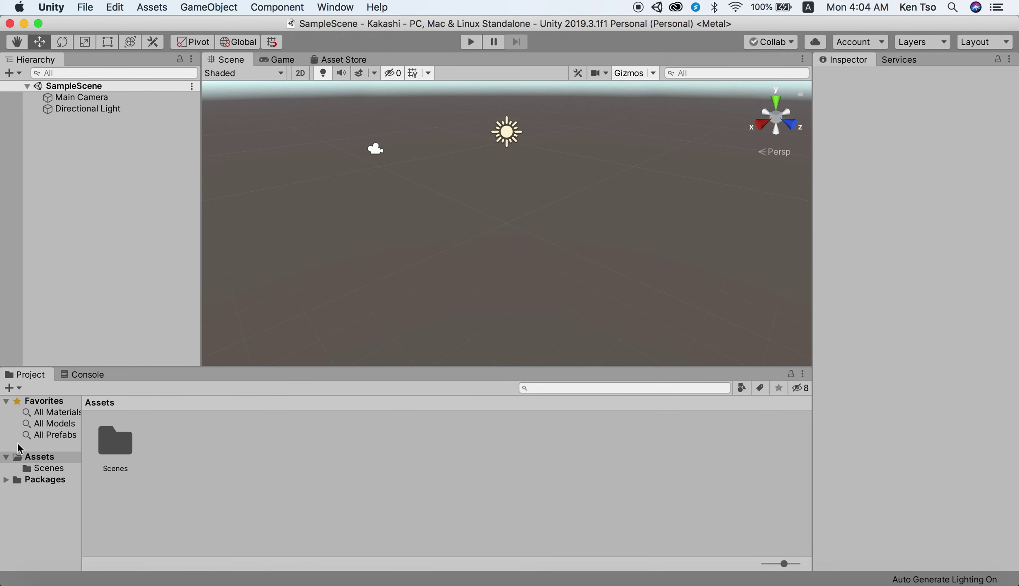
# Create a new folder named _Import under Assets
pyautogui.click(48, 457)
pyautogui.rightClick(190, 455)
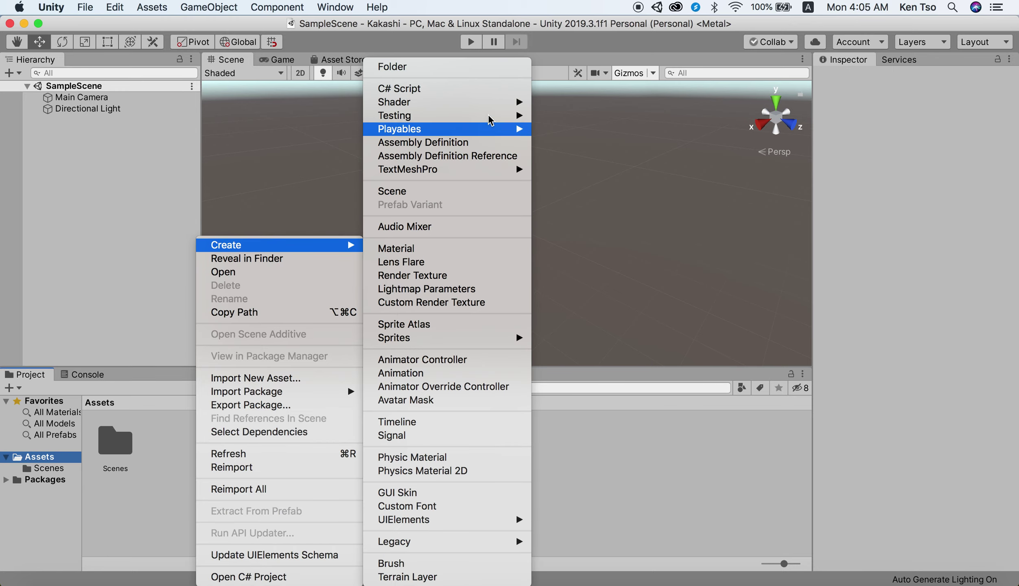
pyautogui.click(477, 67)
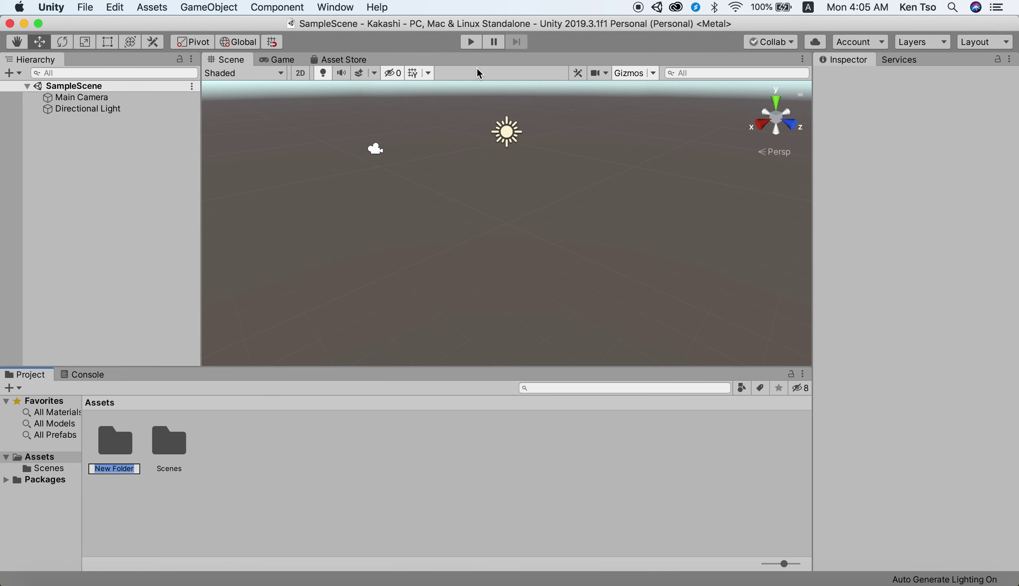
pyautogui.press('BackSpace')
pyautogui.press('BackSpace')
pyautogui.write('rt')
pyautogui.press('Return')
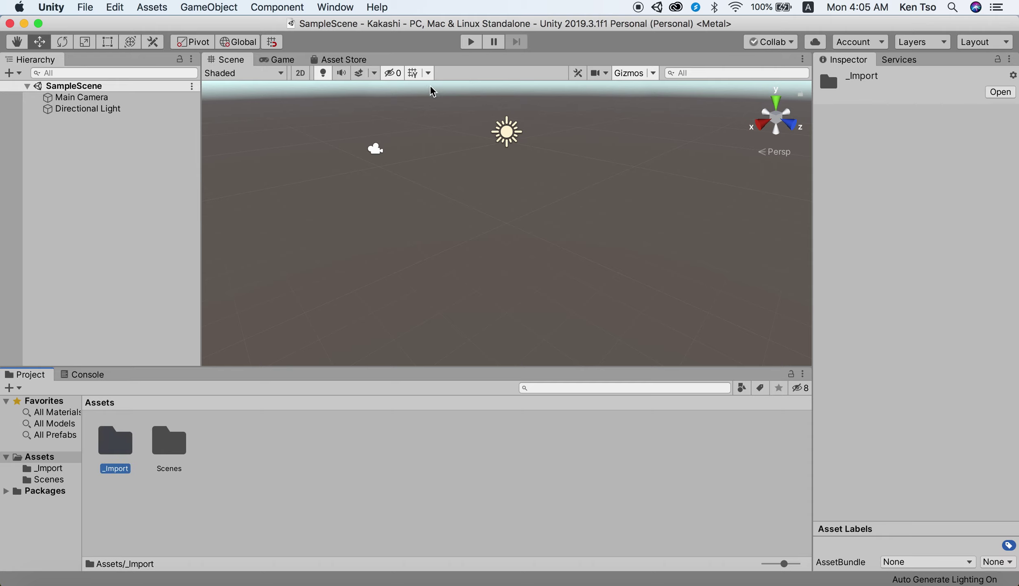
# Inside _Import, create a Kakashi folder and open it
pyautogui.doubleClick(117, 445)
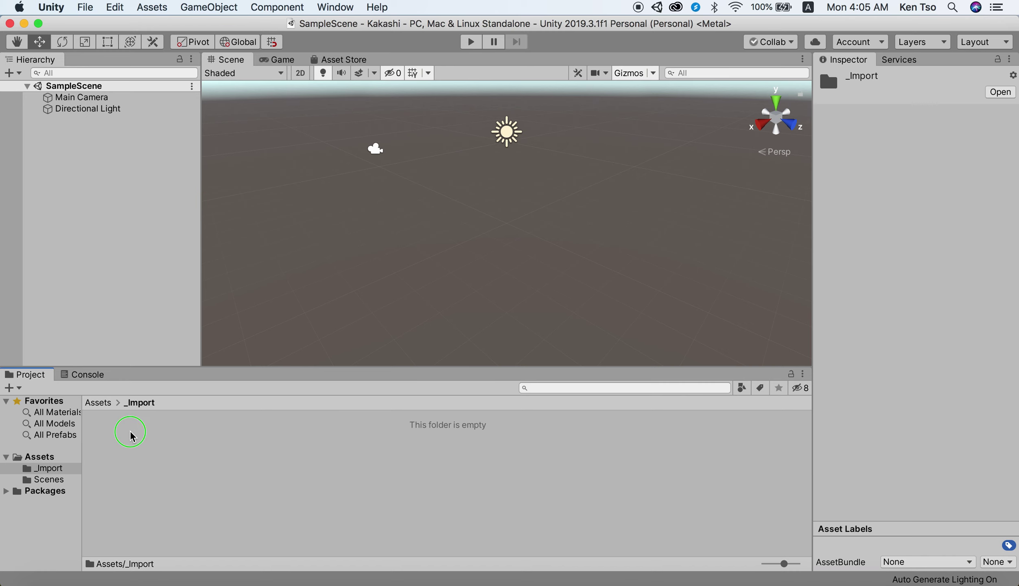
pyautogui.rightClick(130, 436)
pyautogui.moveTo(160, 245)
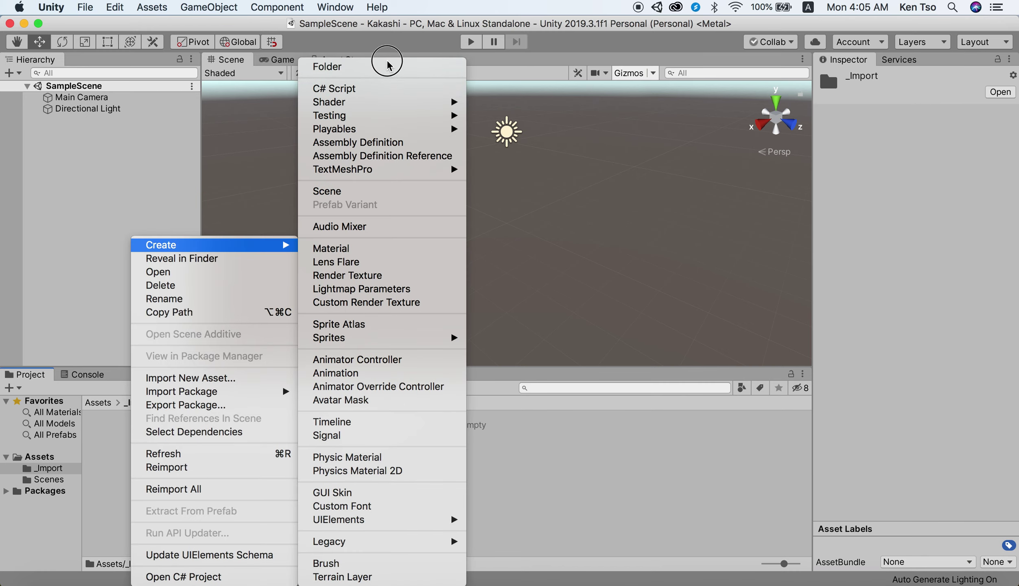
pyautogui.click(388, 65)
pyautogui.write('K')
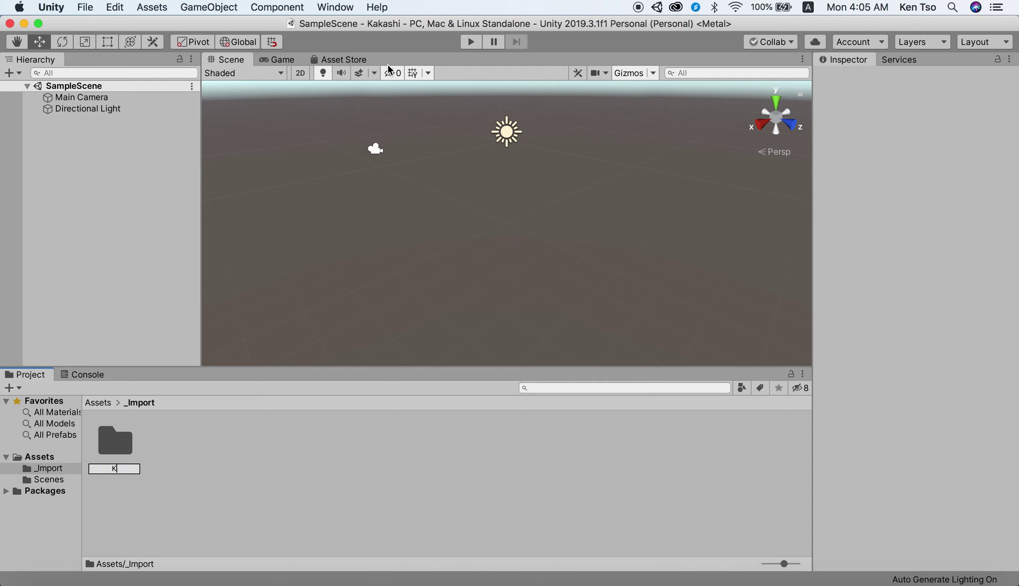
pyautogui.write('akashi')
pyautogui.press('Return')
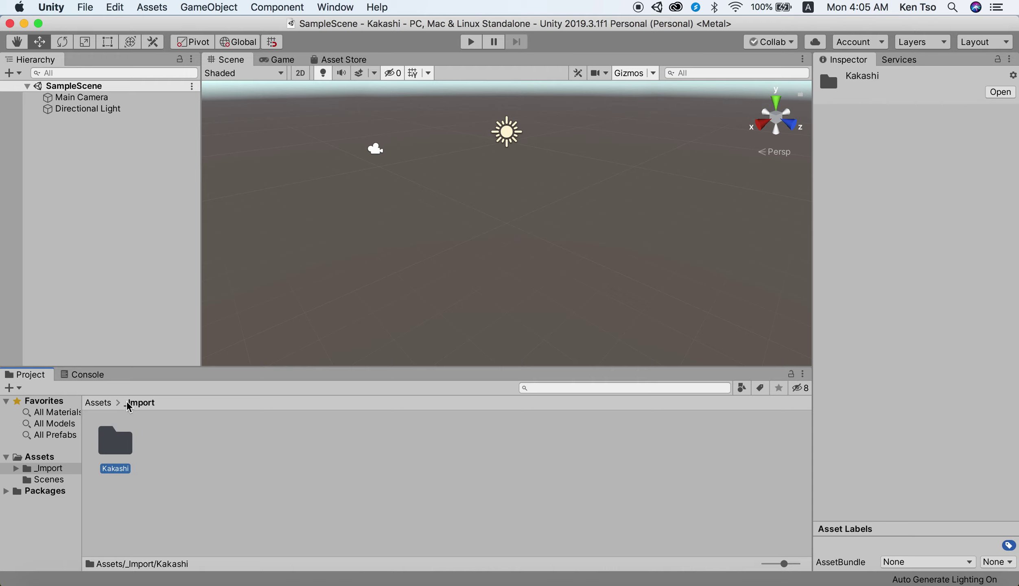
pyautogui.doubleClick(125, 448)
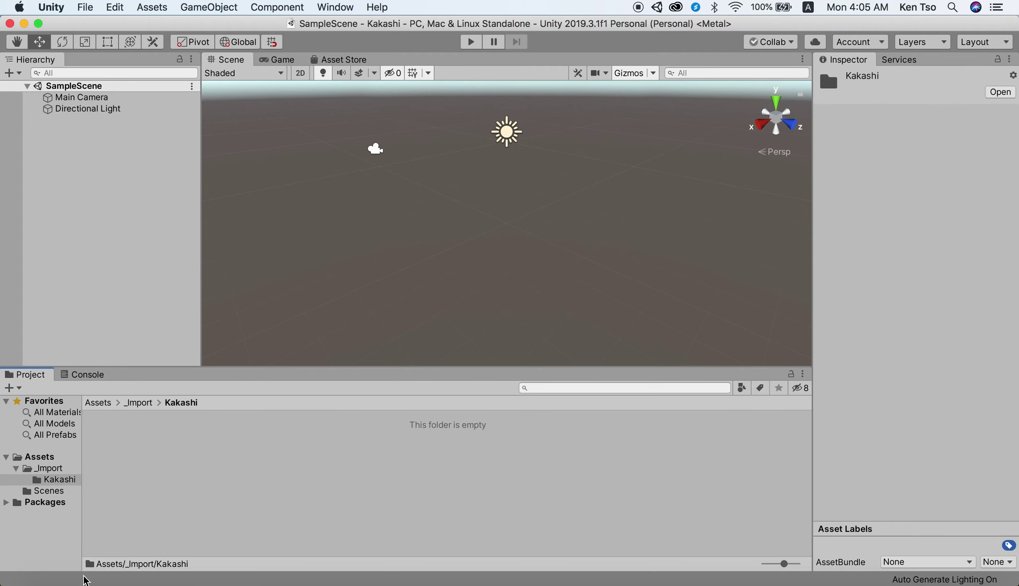
pyautogui.click(44, 581)
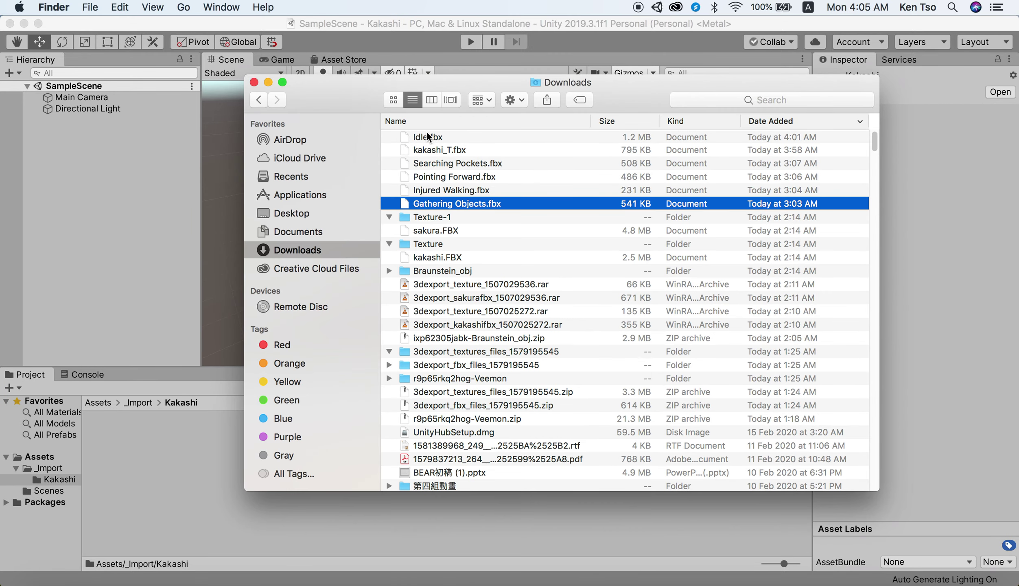
# Drag the six downloaded fbx files into Unity's Kakashi folder and close the Downloads window
pyautogui.click(426, 137)
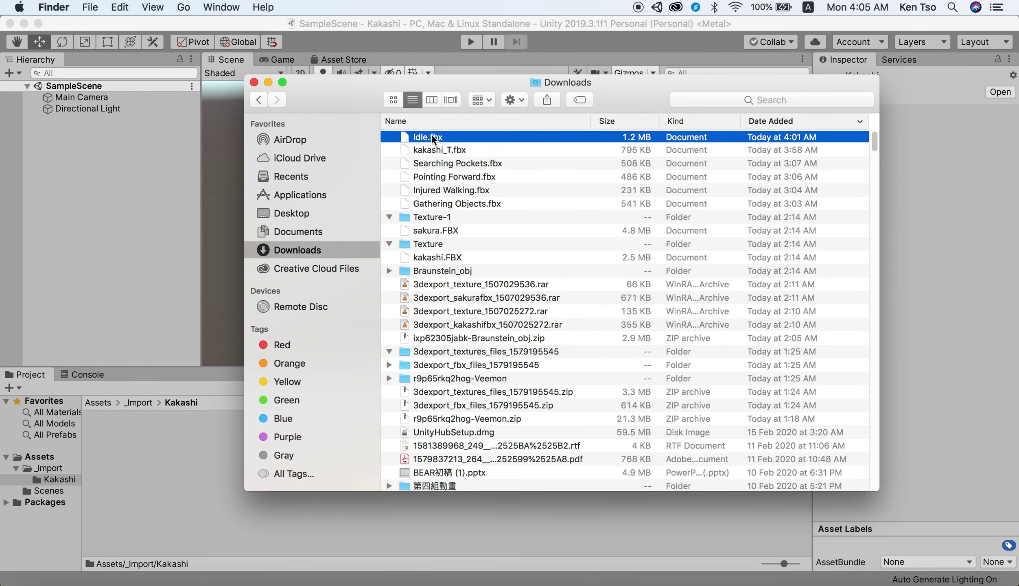
pyautogui.keyDown('shift'); pyautogui.click(442, 203); pyautogui.keyUp('shift')
pyautogui.moveTo(443, 204); pyautogui.dragTo(192, 479)
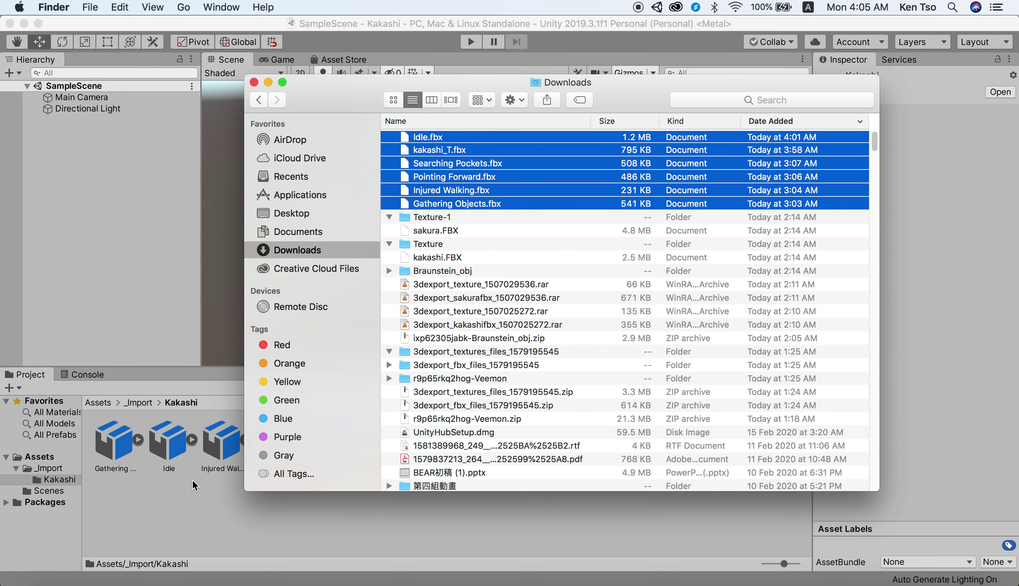
pyautogui.click(254, 82)
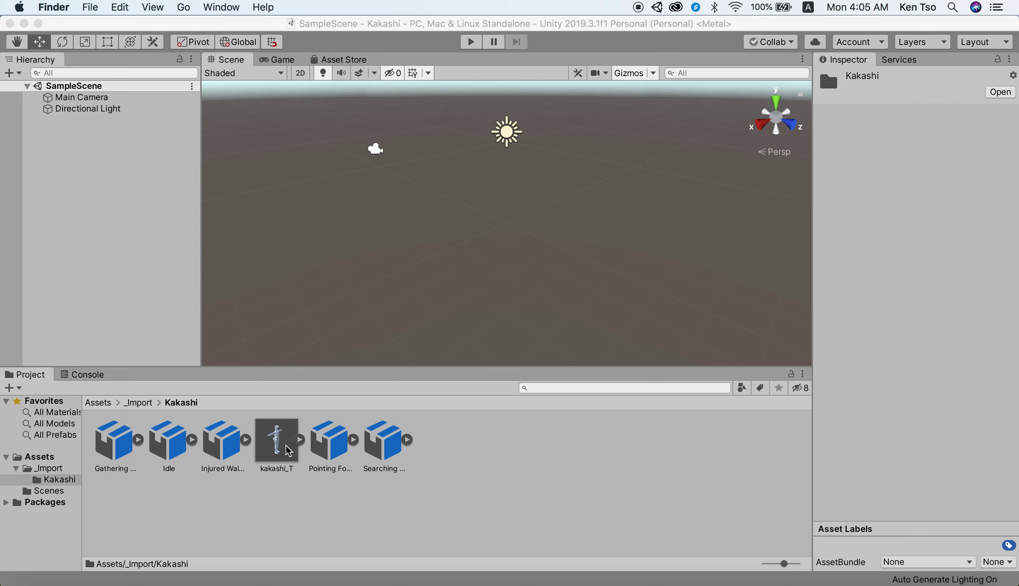
pyautogui.click(286, 448)
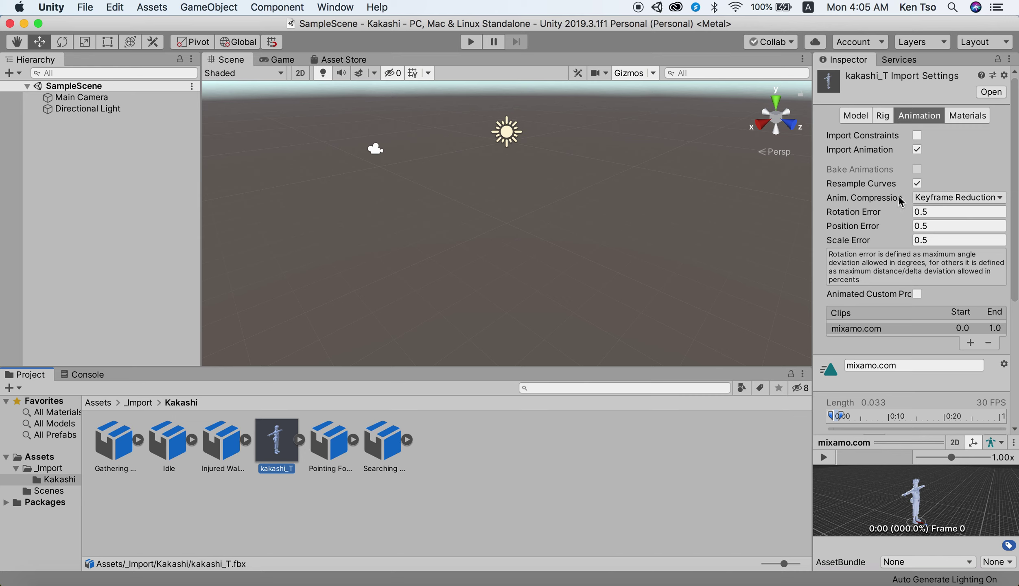
# Enlarge and orbit the kakashi_T preview, and play then stop its animation clip
pyautogui.moveTo(913, 435); pyautogui.dragTo(893, 181)
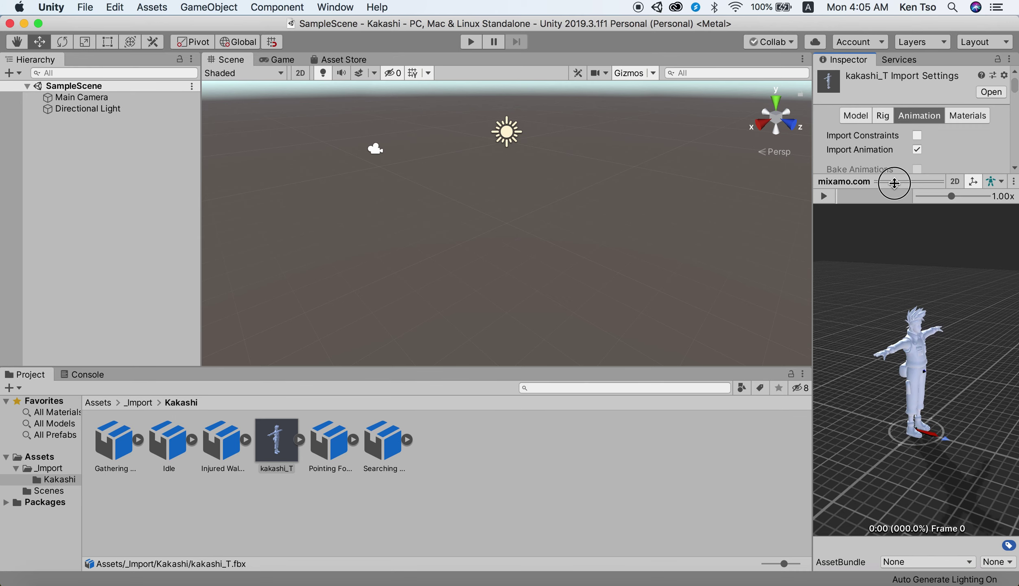
pyautogui.moveTo(812, 316)
pyautogui.mouseDown()
pyautogui.moveTo(684, 317)
pyautogui.moveTo(826, 316)
pyautogui.moveTo(773, 318)
pyautogui.moveTo(818, 318)
pyautogui.moveTo(797, 316)
pyautogui.mouseUp()
pyautogui.moveTo(880, 340); pyautogui.dragTo(876, 335, button='middle')
pyautogui.moveTo(876, 334)
pyautogui.mouseDown()
pyautogui.moveTo(932, 355)
pyautogui.moveTo(807, 293)
pyautogui.moveTo(915, 329)
pyautogui.mouseUp()
pyautogui.click(809, 195)
pyautogui.click(809, 196)
pyautogui.scroll(3, 926, 335)
pyautogui.scroll(3, 926, 334)
pyautogui.scroll(-2, 926, 335)
# Turn the preview to a front view and rewind the T-pose clip to frame 0
pyautogui.moveTo(925, 341)
pyautogui.keyDown('alt'); pyautogui.mouseDown()
pyautogui.moveTo(937, 320)
pyautogui.moveTo(935, 336)
pyautogui.mouseUp(); pyautogui.keyUp('alt')
pyautogui.scroll(-3, 935, 336)
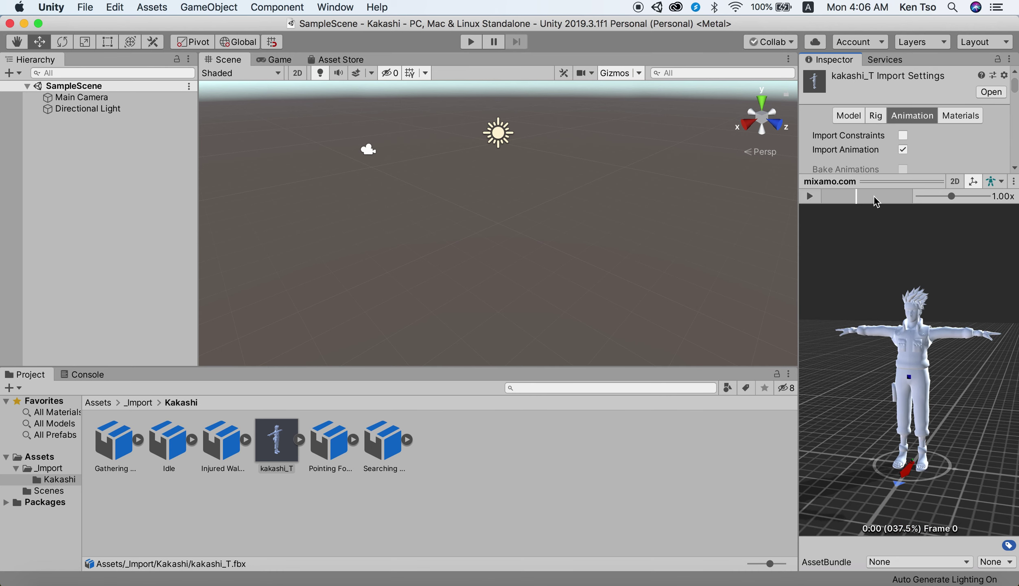
pyautogui.moveTo(898, 182); pyautogui.dragTo(890, 342)
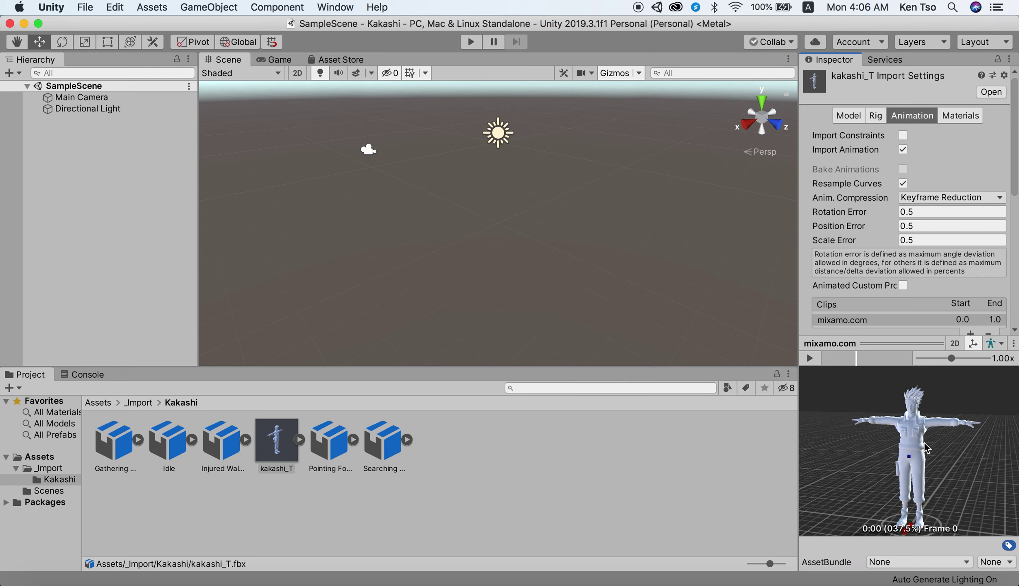
pyautogui.moveTo(846, 357); pyautogui.dragTo(821, 358)
pyautogui.scroll(-5, 957, 285)
pyautogui.scroll(1, 934, 286)
pyautogui.scroll(4, 934, 286)
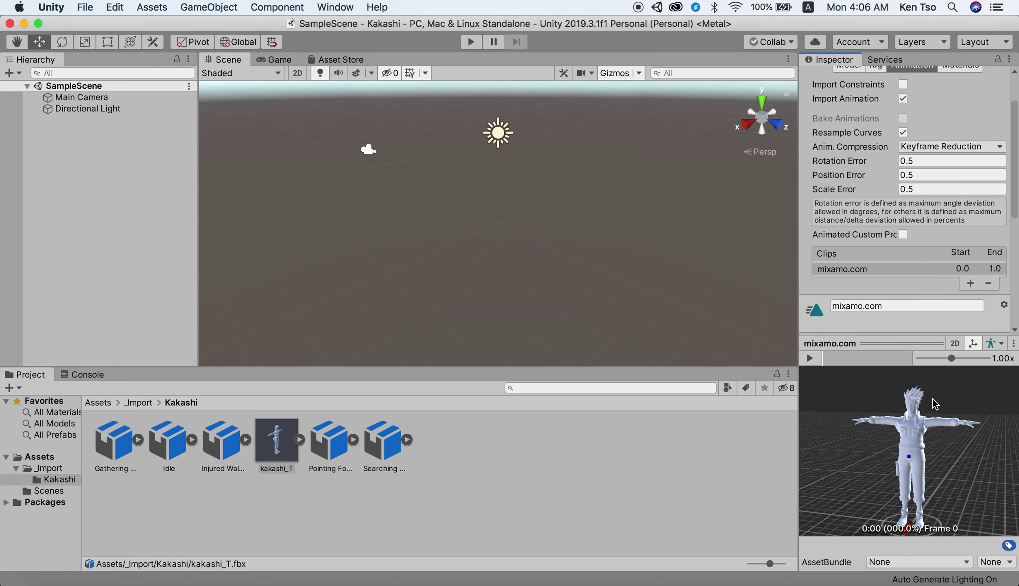
# Create a Tex folder inside Kakashi and open it
pyautogui.rightClick(498, 447)
pyautogui.moveTo(529, 243)
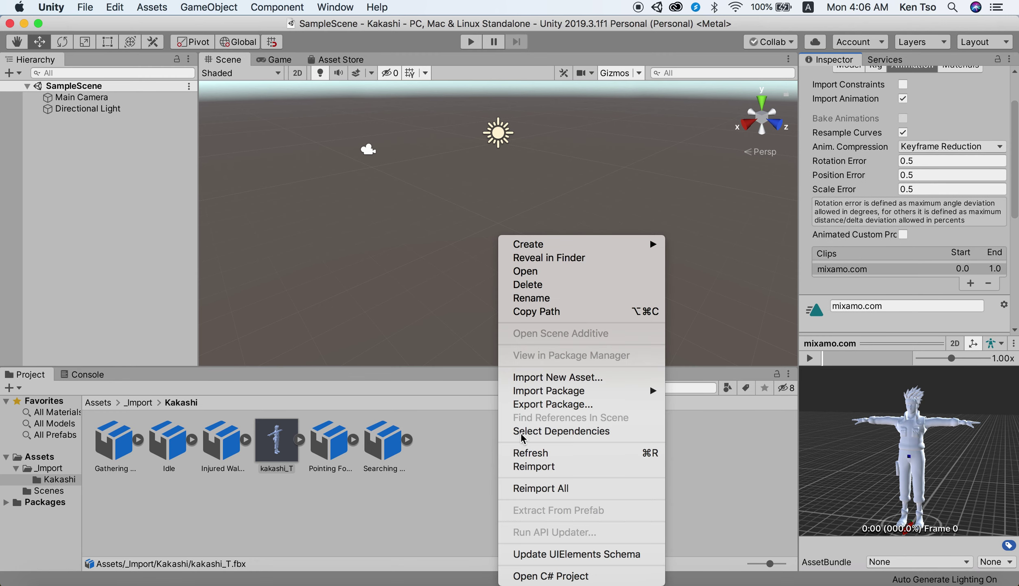
pyautogui.click(735, 69)
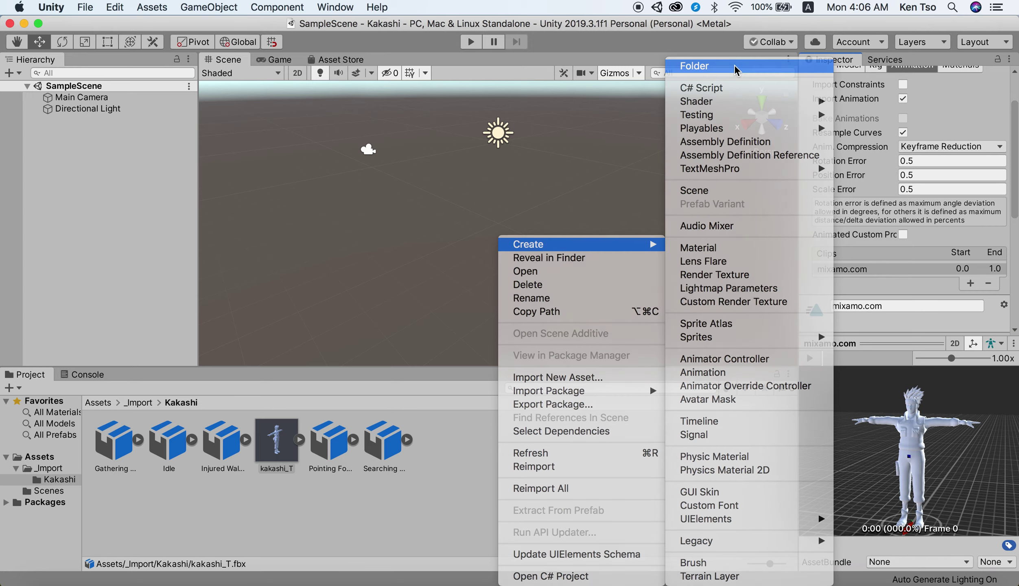
pyautogui.write('Tex')
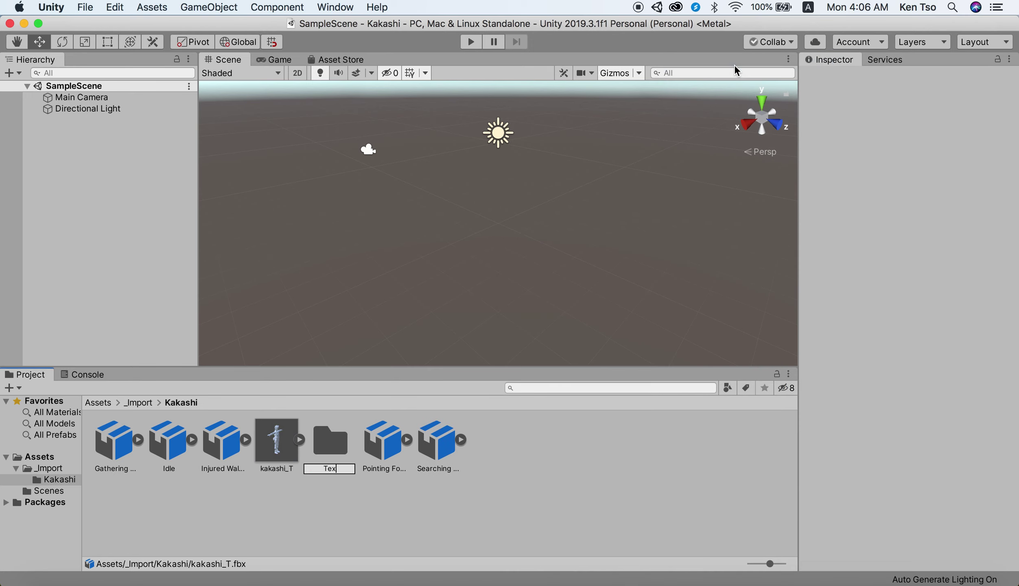
pyautogui.press('Return')
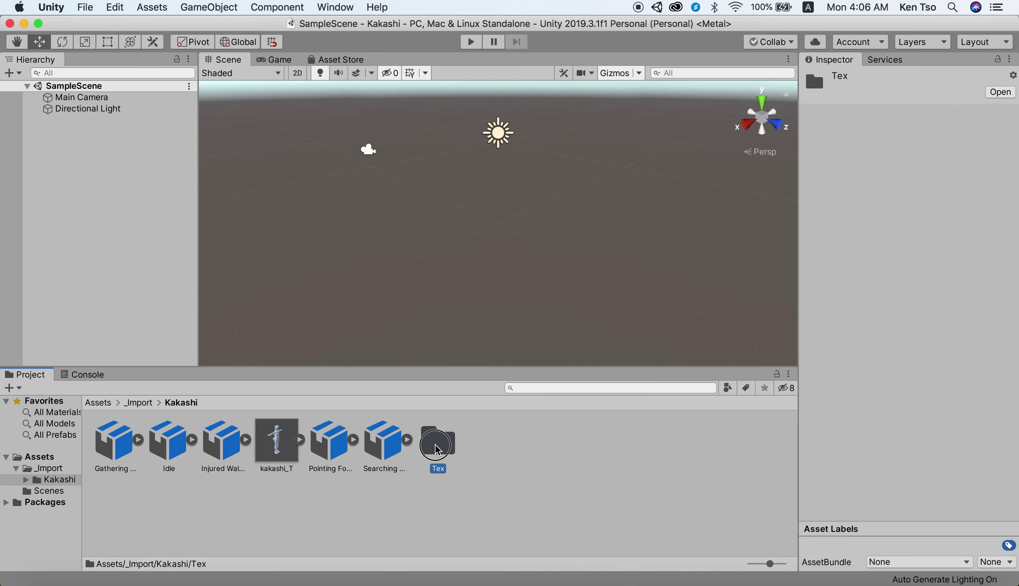
pyautogui.doubleClick(436, 449)
# Copy ntxr001, ntxr004 and ntxr005 from MayaProject/Naruto/sourceimages/Kakashi into Tex
pyautogui.click(46, 579)
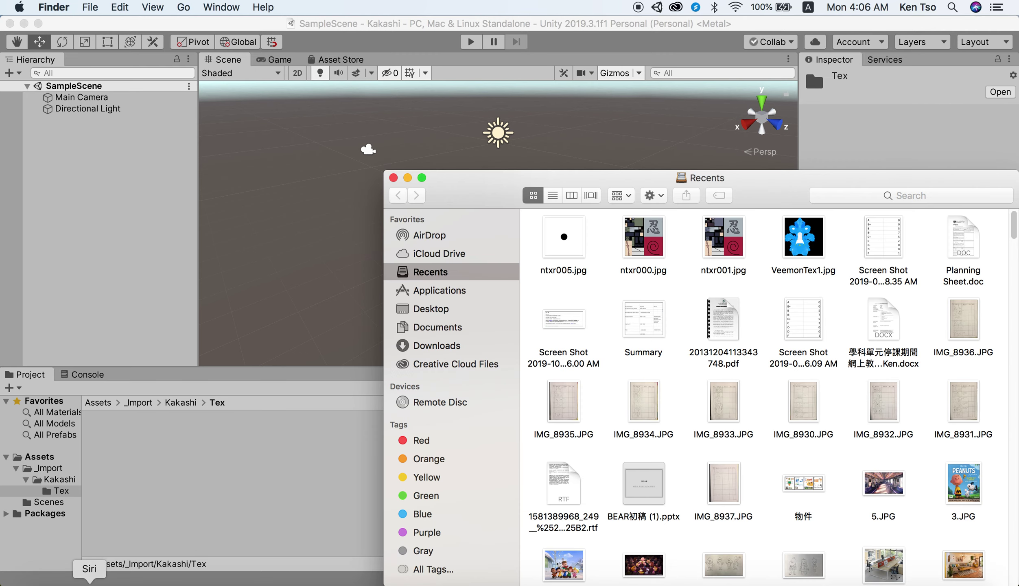
pyautogui.click(440, 310)
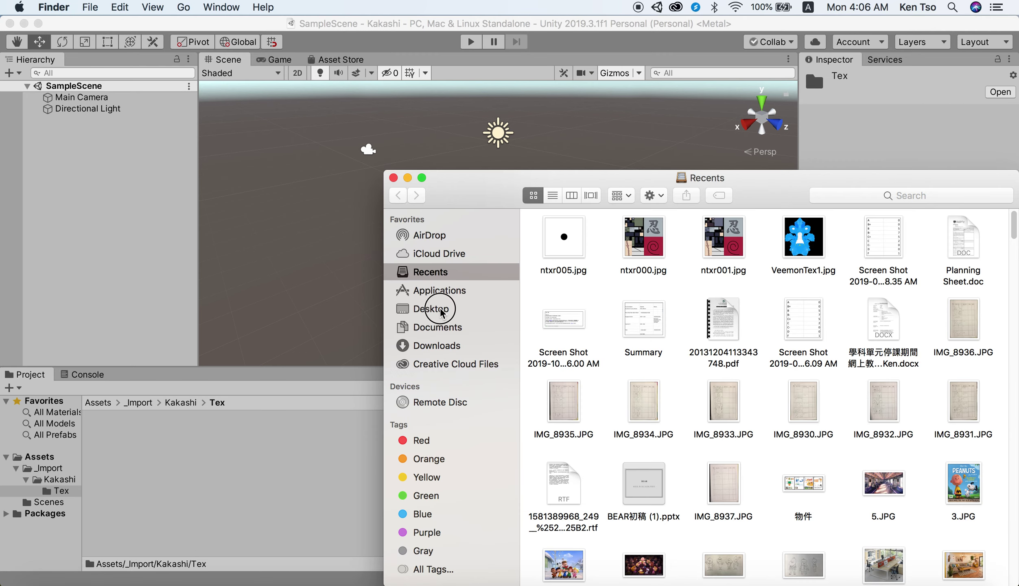
pyautogui.click(908, 244)
pyautogui.doubleClick(908, 244)
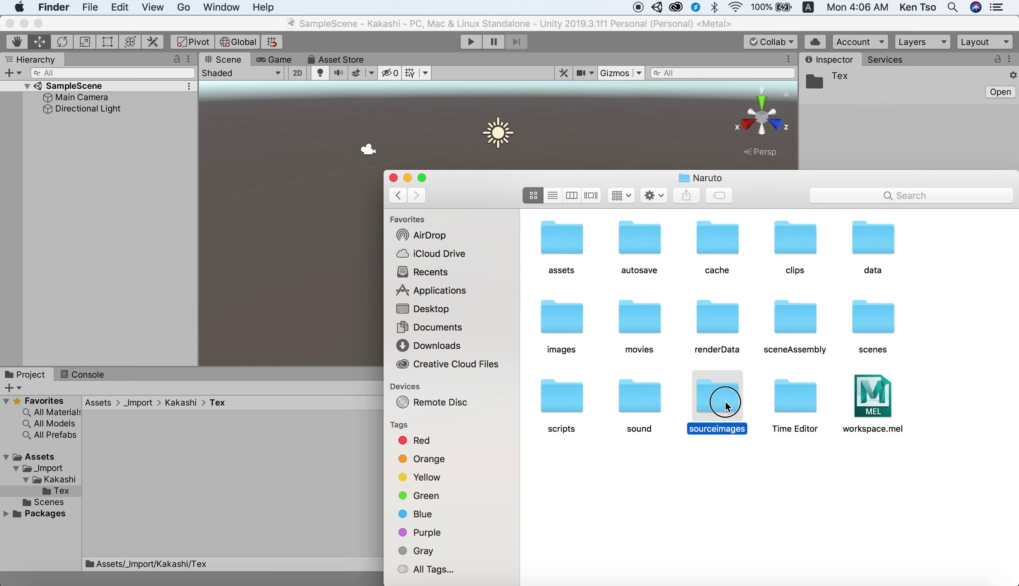
pyautogui.doubleClick(726, 405)
pyautogui.doubleClick(650, 251)
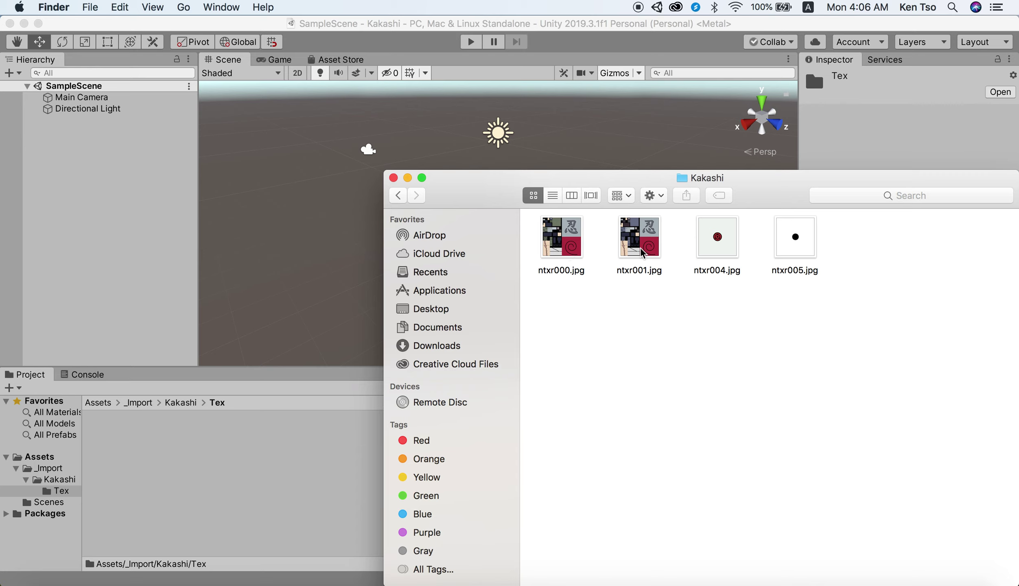
pyautogui.moveTo(874, 315); pyautogui.dragTo(611, 209)
pyautogui.moveTo(643, 240); pyautogui.dragTo(230, 493)
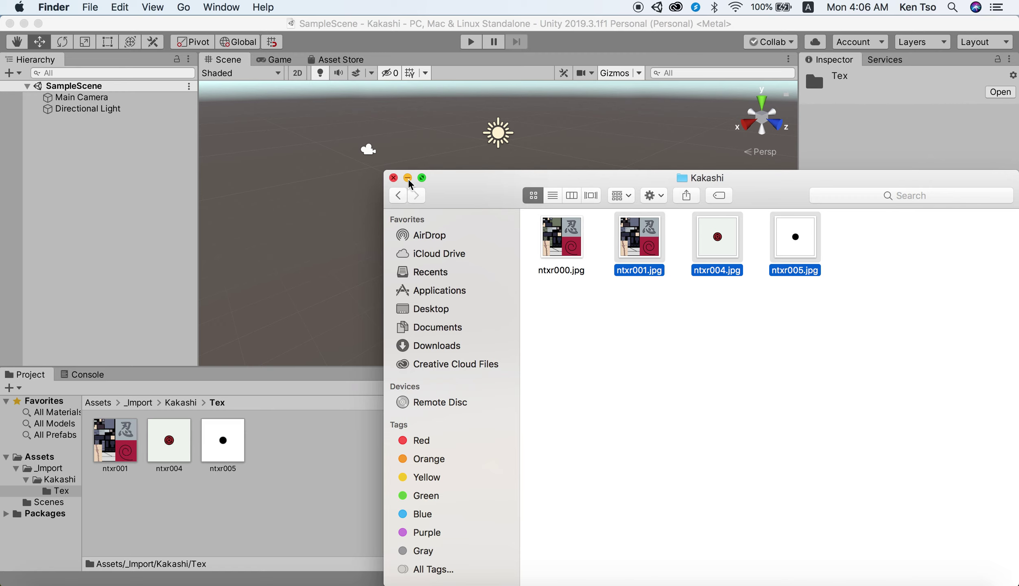
pyautogui.click(408, 178)
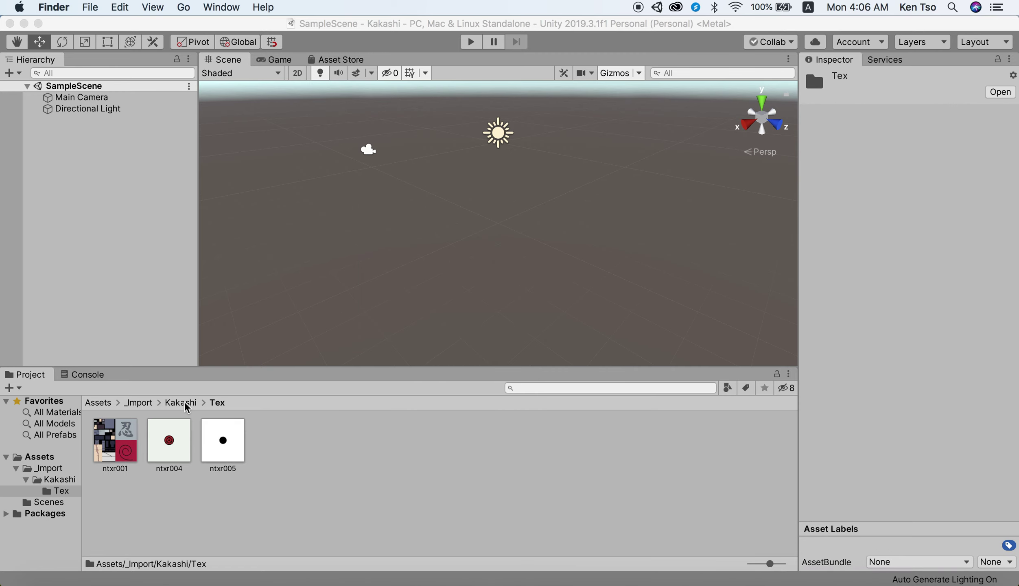
pyautogui.click(185, 404)
pyautogui.click(278, 446)
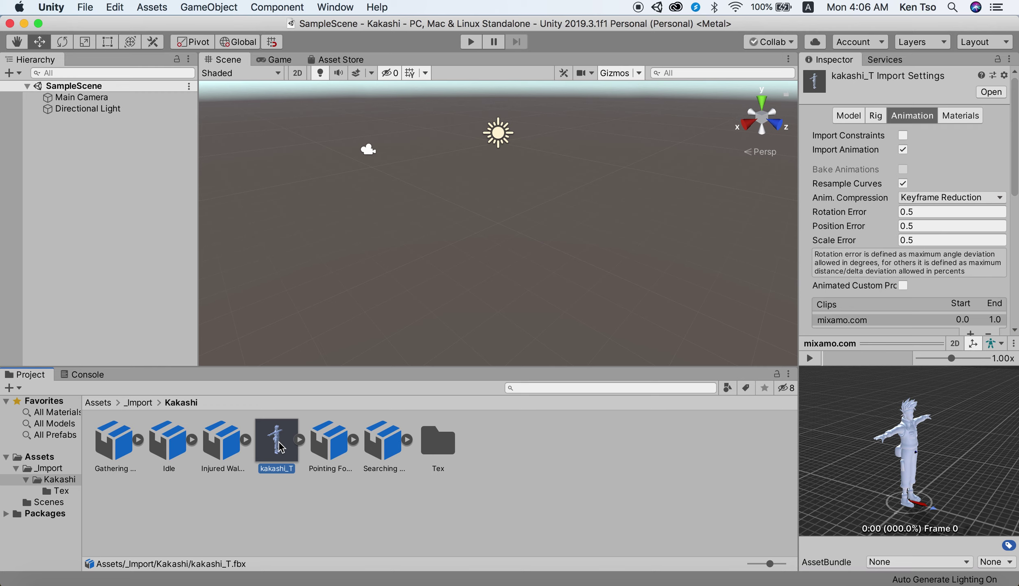
# Show kakashi_T's Materials tab listing Body, kakashi_Blackeye and kakashi_redeye1, then open the Tex folder
pyautogui.scroll(-1, 875, 226)
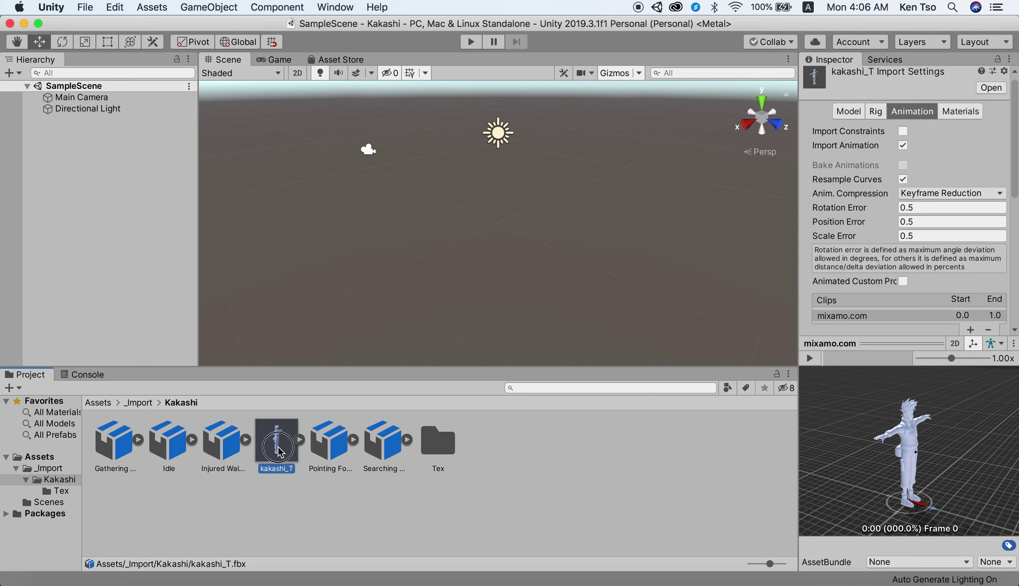
pyautogui.click(337, 453)
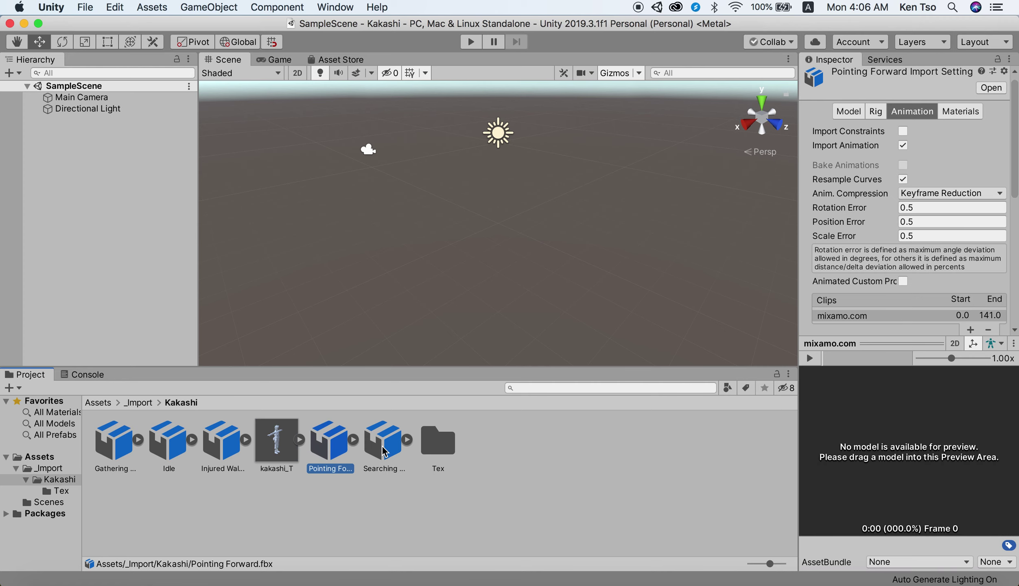
pyautogui.click(285, 447)
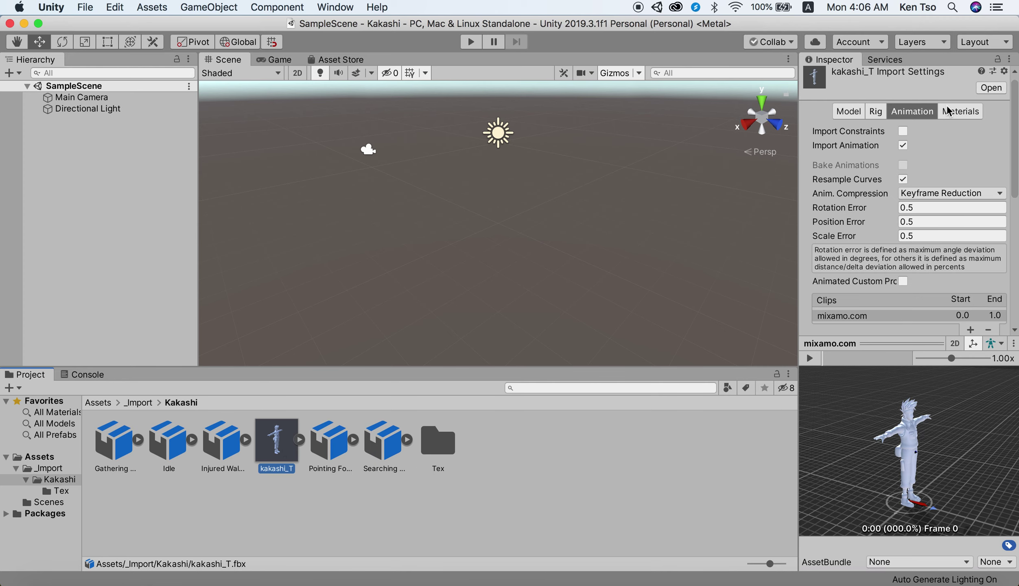
pyautogui.click(960, 112)
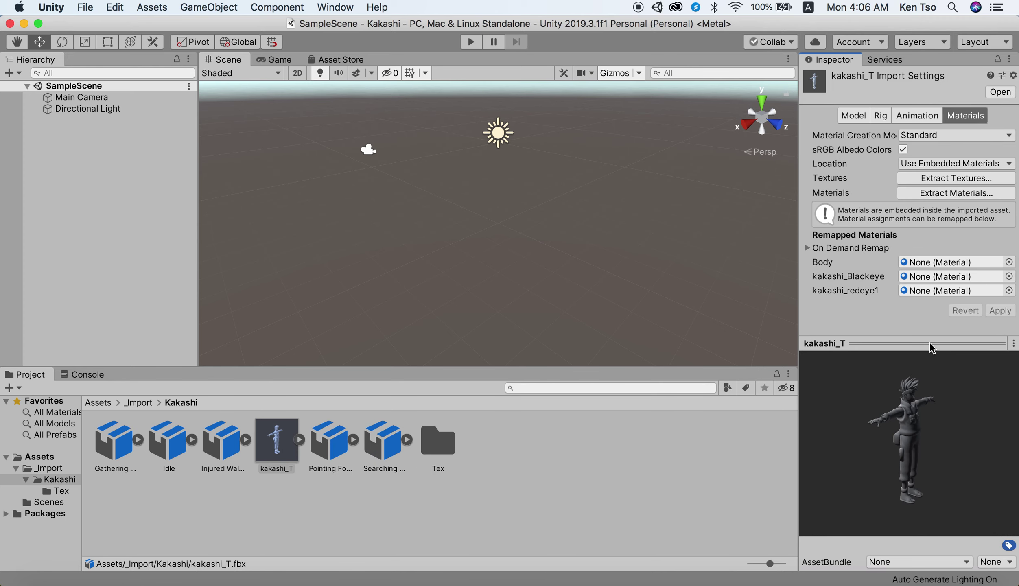
pyautogui.moveTo(932, 346); pyautogui.dragTo(921, 398)
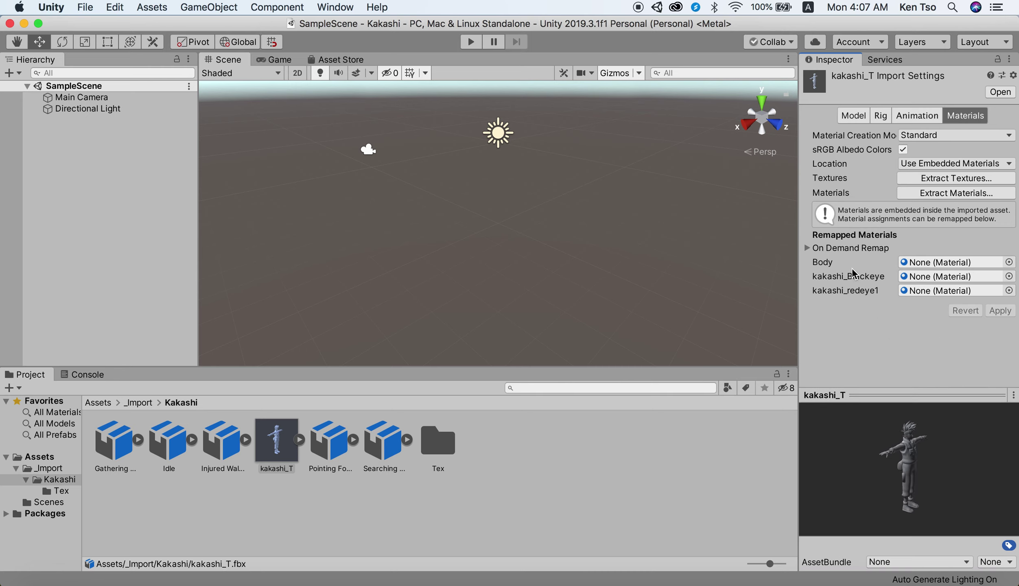
pyautogui.click(807, 248)
pyautogui.click(807, 248)
pyautogui.click(807, 248)
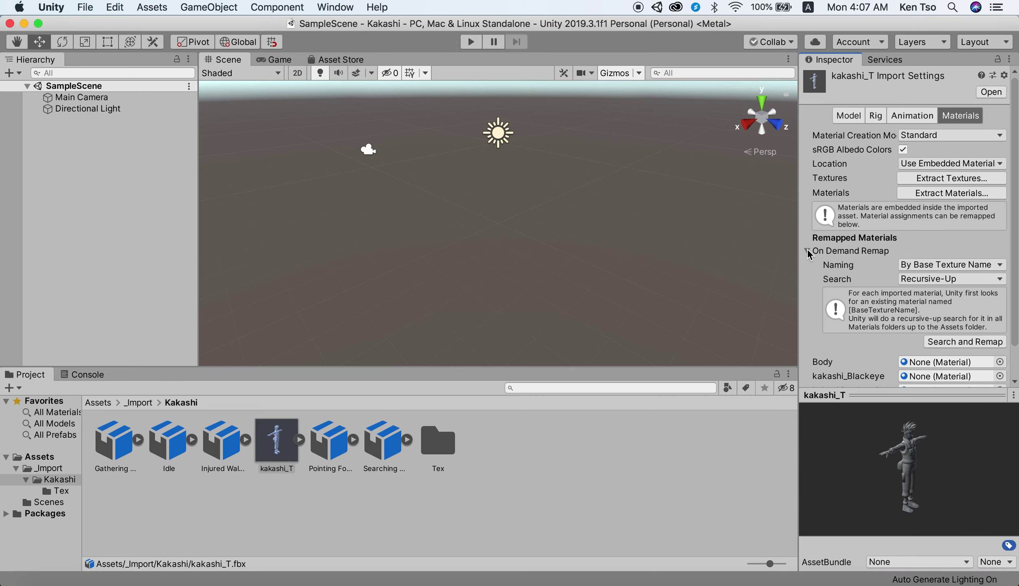
pyautogui.click(807, 251)
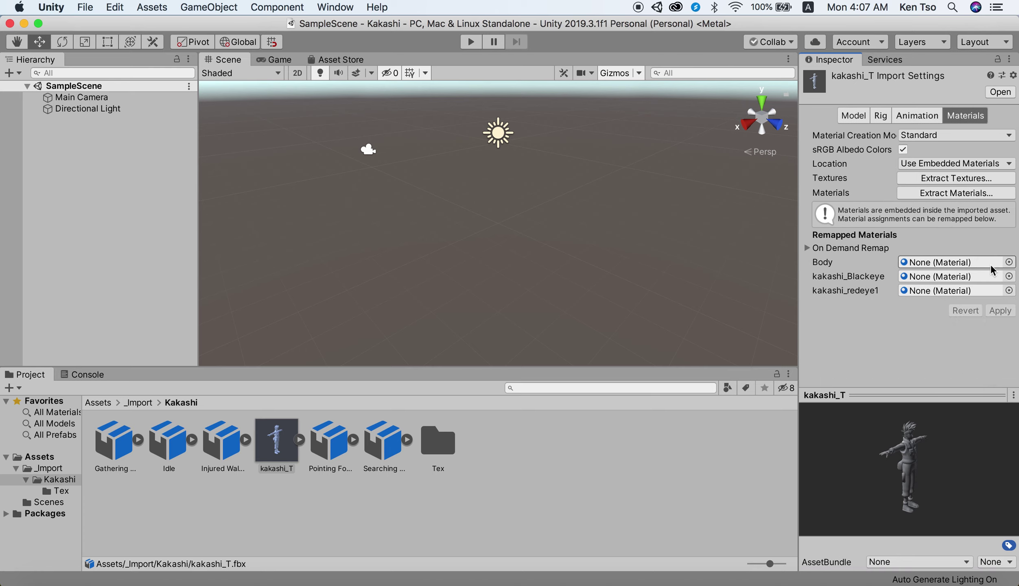
pyautogui.doubleClick(428, 446)
# Create material Kakashi_Body in Tex, with ntxr001 as Albedo and Smoothness 0
pyautogui.rightClick(369, 450)
pyautogui.moveTo(413, 245)
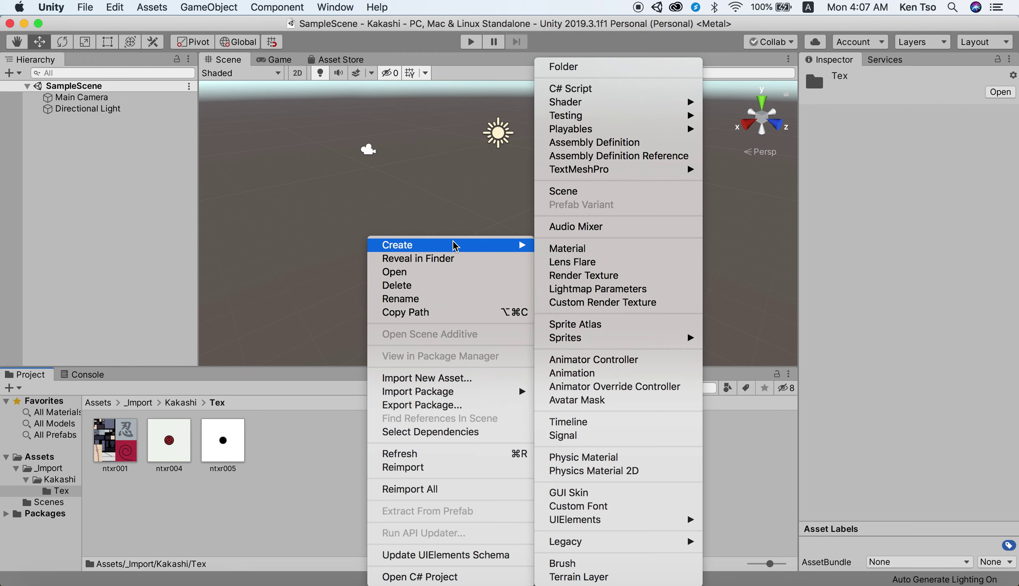
pyautogui.click(568, 249)
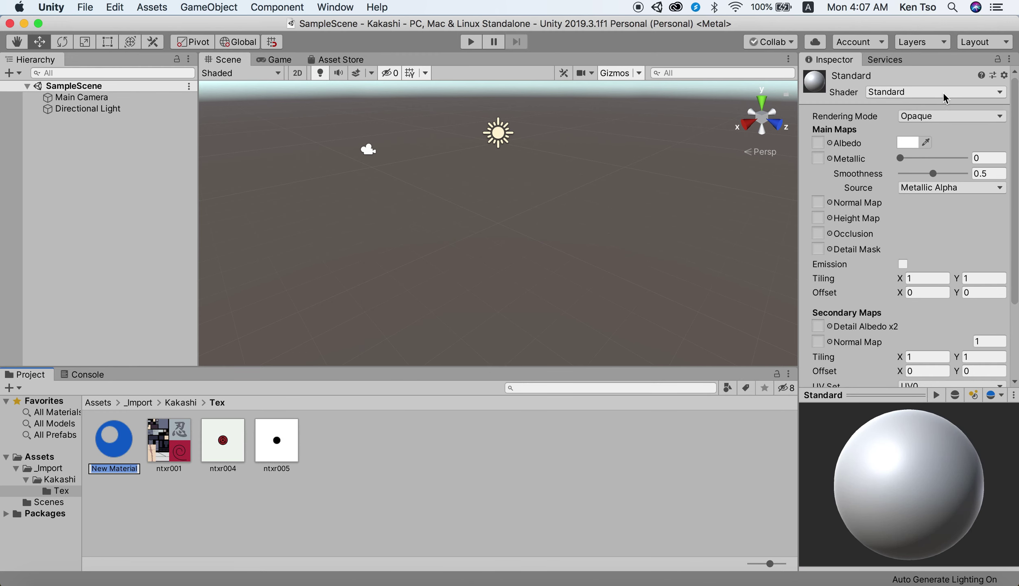
pyautogui.write('Kakashi_Body')
pyautogui.press('Return')
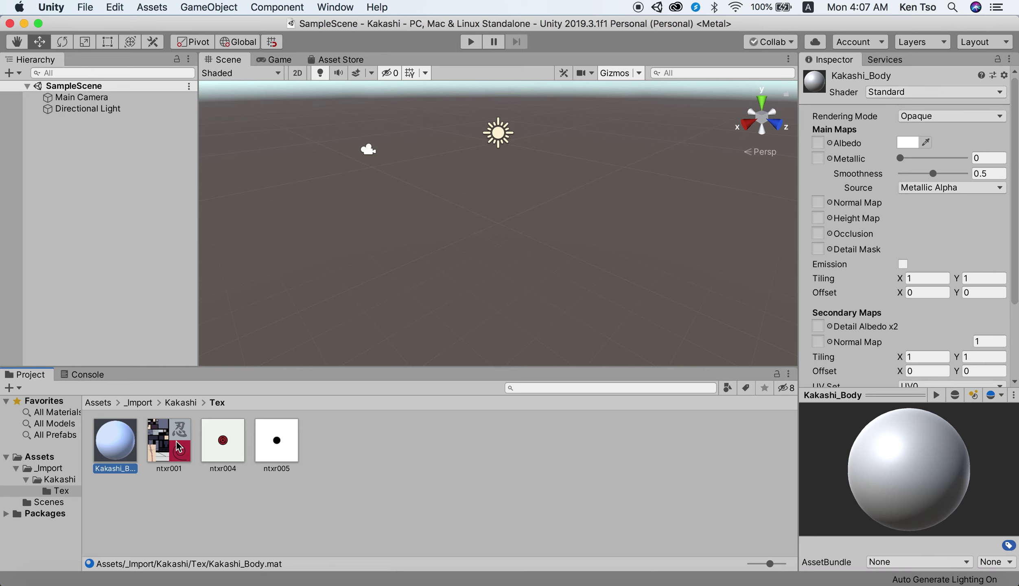
pyautogui.moveTo(179, 448); pyautogui.dragTo(841, 218)
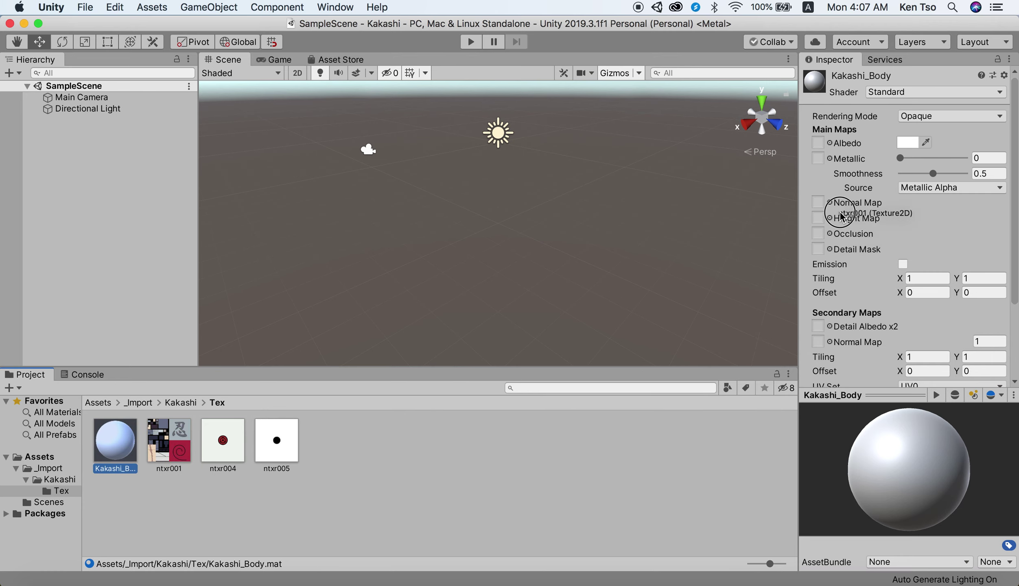
pyautogui.moveTo(841, 218); pyautogui.dragTo(819, 143)
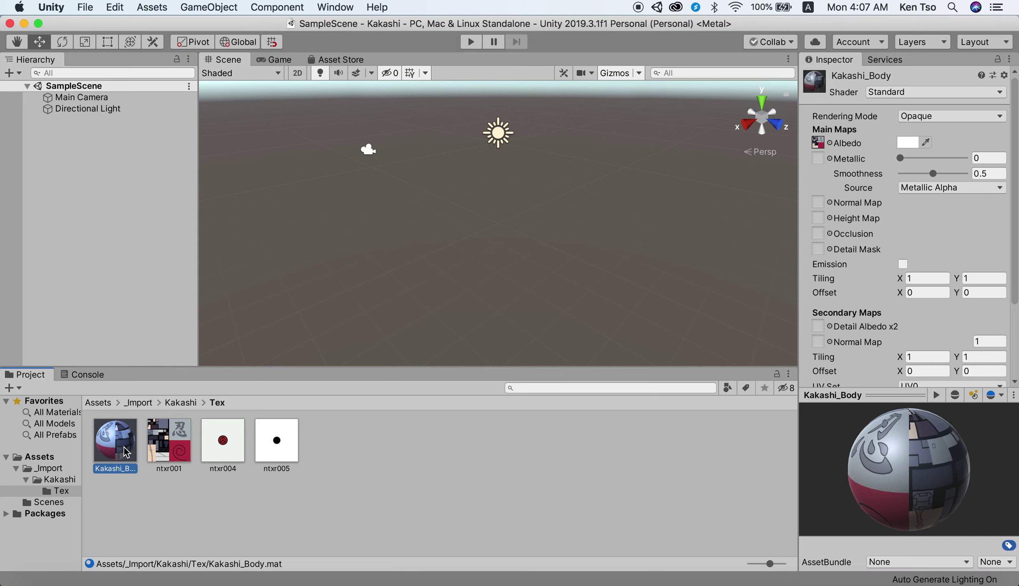
pyautogui.moveTo(932, 174)
pyautogui.mouseDown()
pyautogui.moveTo(900, 174)
pyautogui.moveTo(977, 171)
pyautogui.moveTo(827, 176)
pyautogui.mouseUp()
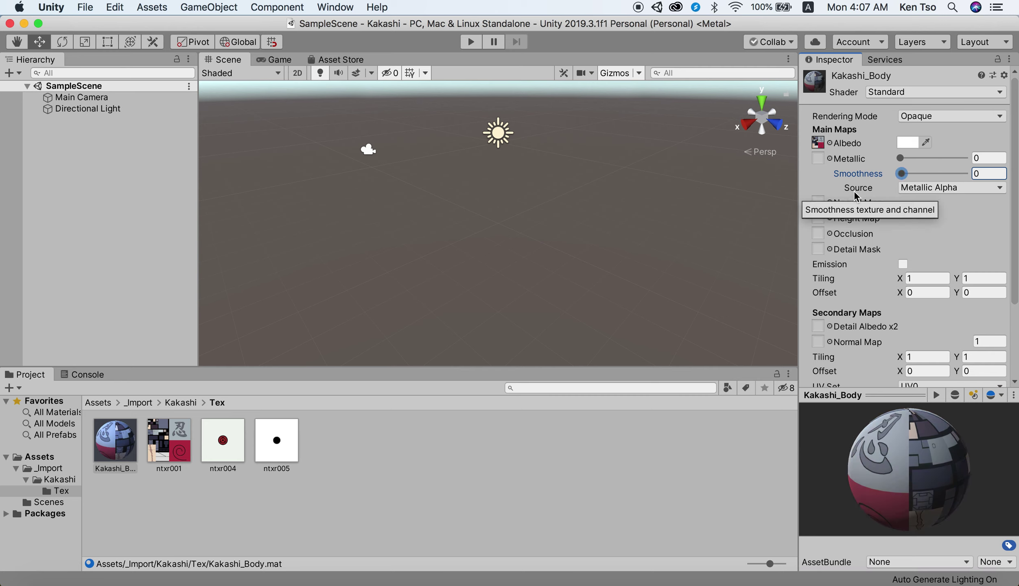
pyautogui.rightClick(372, 455)
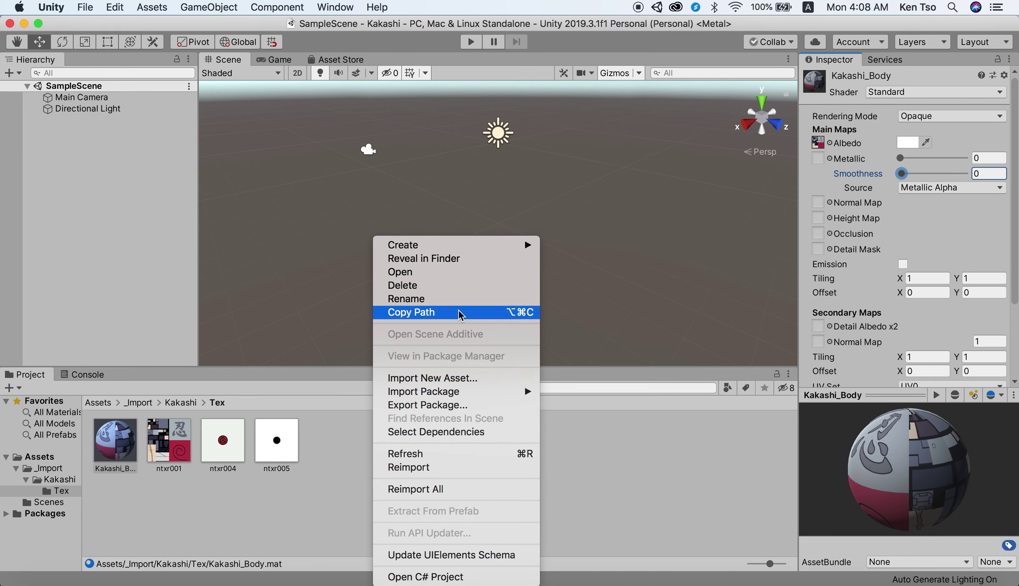
# Create material Kakashi_RedEye, with ntxr004 as Albedo and Smoothness about 0.7
pyautogui.click(598, 249)
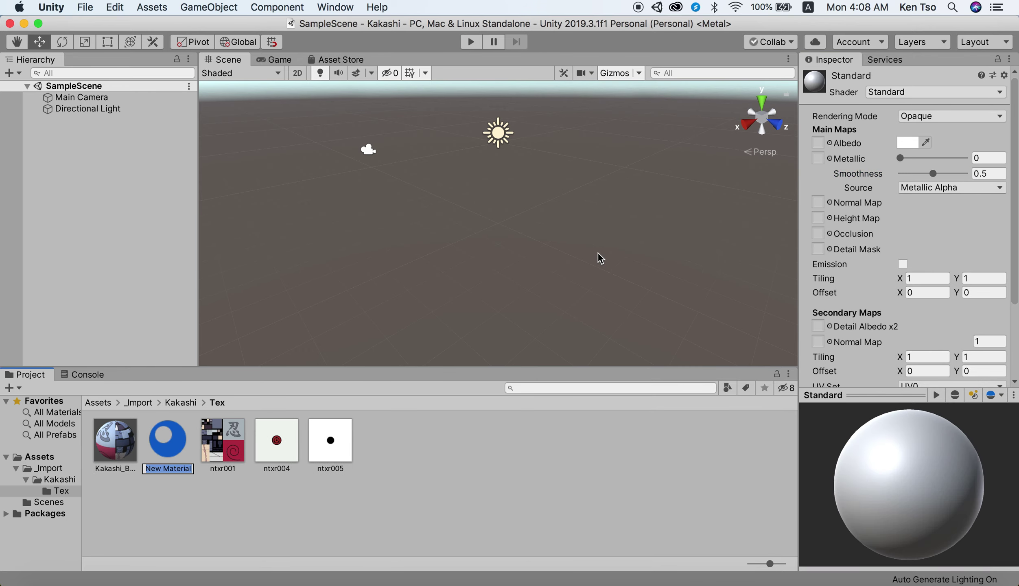
pyautogui.write('Kaka')
pyautogui.write('shi_Red')
pyautogui.write('E')
pyautogui.write('ye')
pyautogui.press('Return')
pyautogui.moveTo(276, 441); pyautogui.dragTo(818, 142)
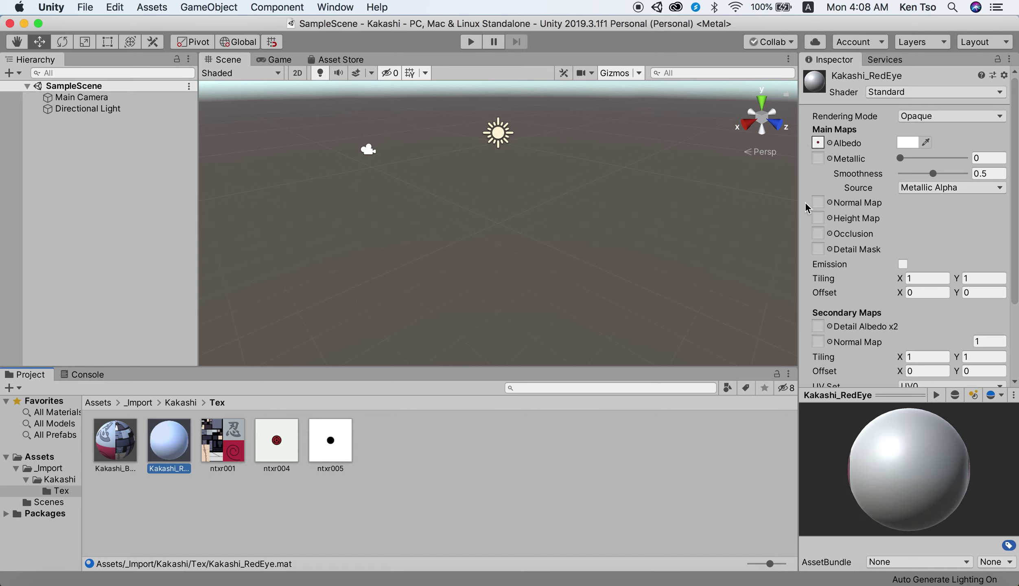
pyautogui.moveTo(891, 470); pyautogui.dragTo(981, 454)
pyautogui.moveTo(932, 173); pyautogui.dragTo(945, 173)
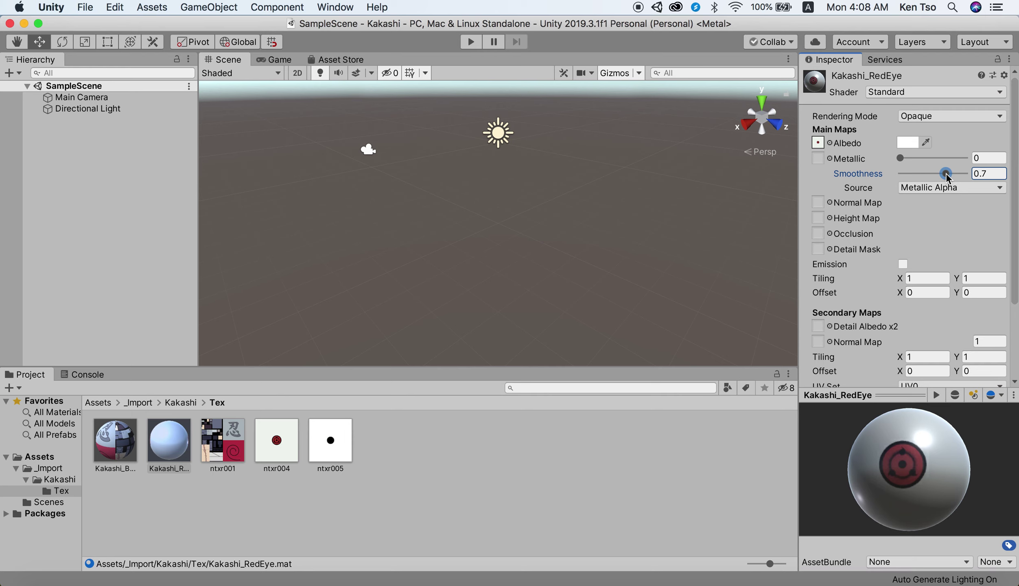
pyautogui.rightClick(417, 456)
pyautogui.moveTo(452, 245)
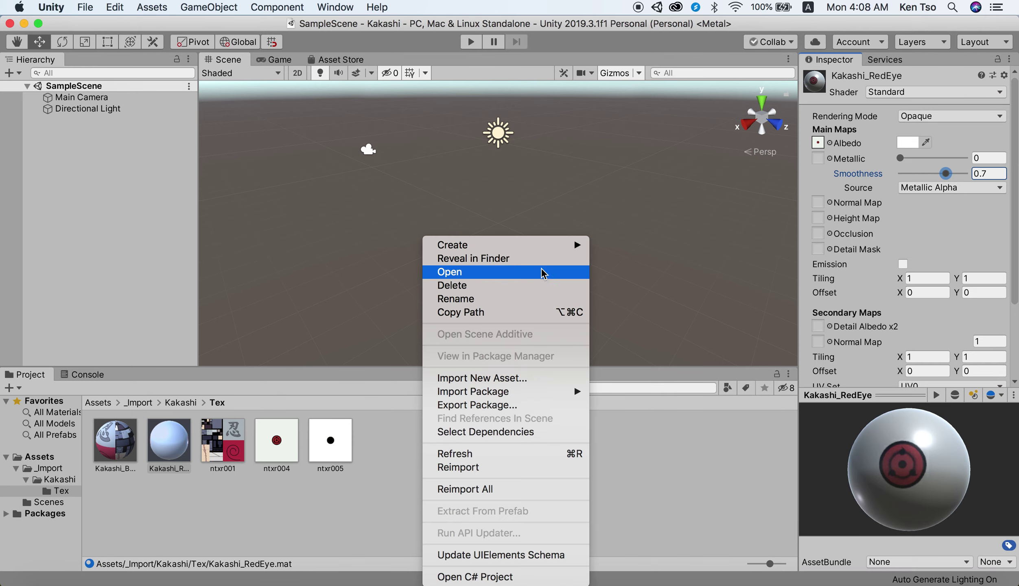
# Create a Kakashi_BlackEye material in the Tex folder with ntxr005 as its albedo texture
pyautogui.click(637, 253)
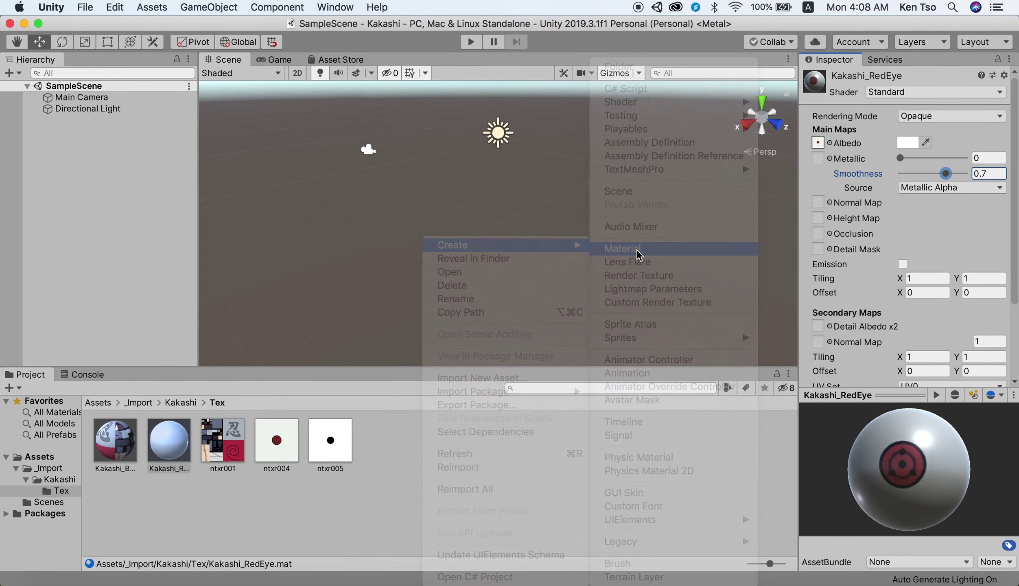
pyautogui.write('K')
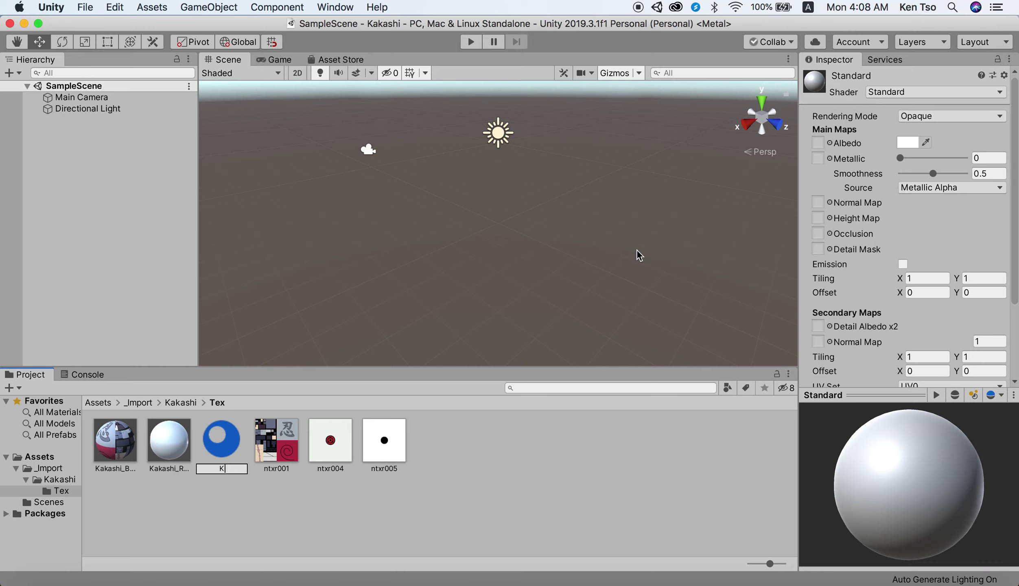
pyautogui.write('akashi_')
pyautogui.write('Black')
pyautogui.write('Eye')
pyautogui.press('Return')
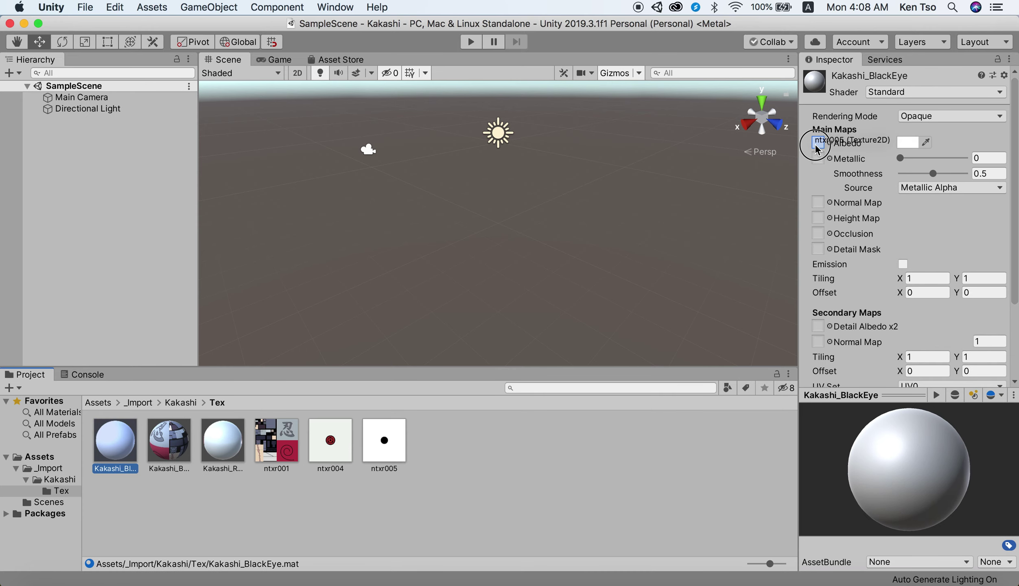
pyautogui.moveTo(384, 440); pyautogui.dragTo(819, 145)
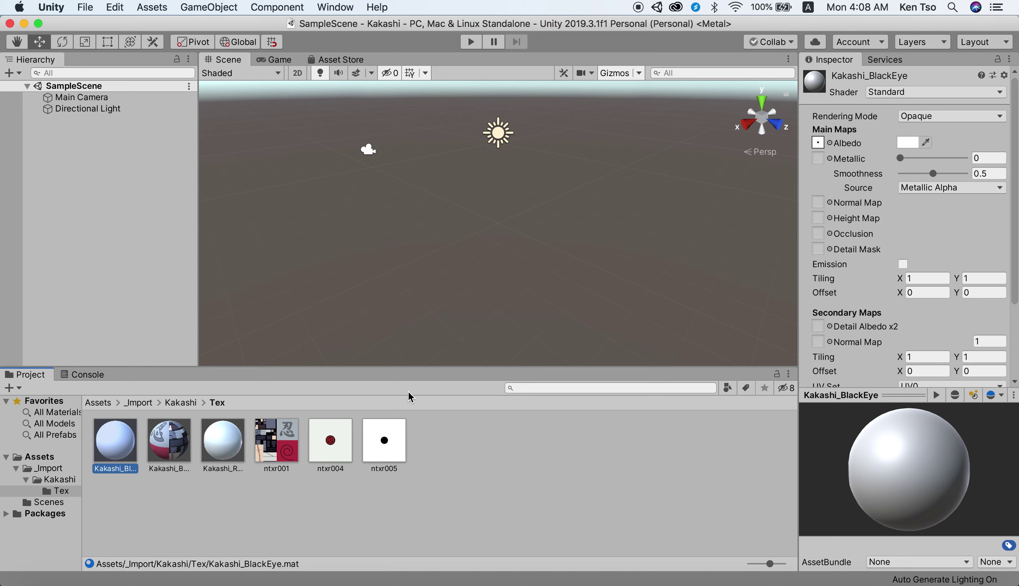
# Select kakashi_T in the Kakashi folder to view its import settings, then reopen Tex
pyautogui.click(181, 402)
pyautogui.click(277, 442)
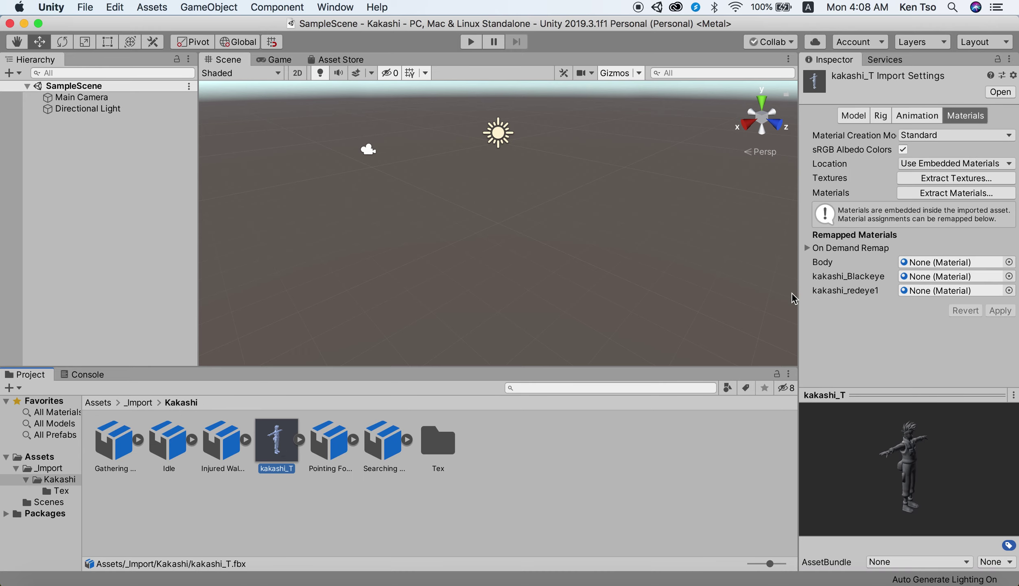
pyautogui.doubleClick(438, 440)
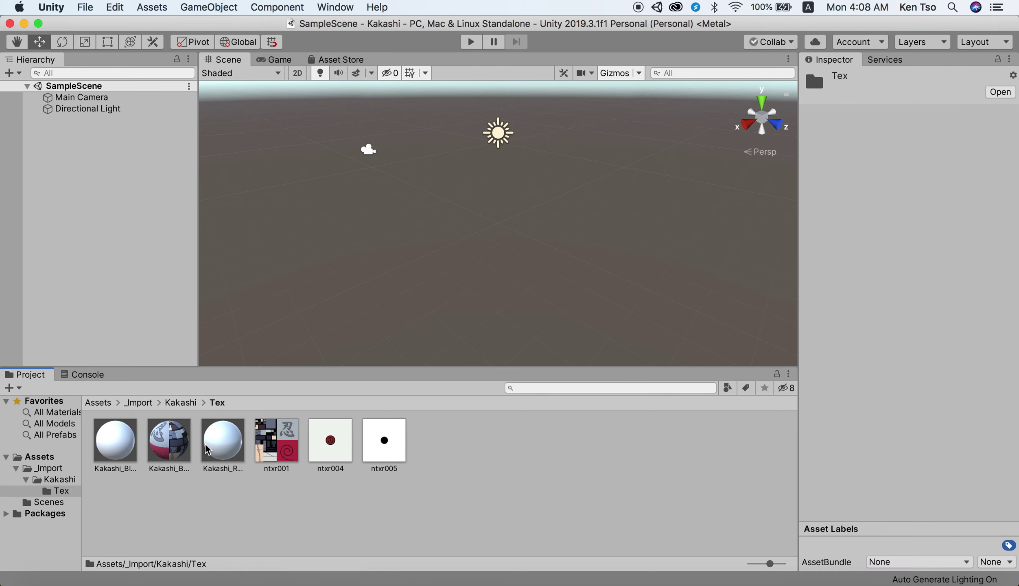
# Remap kakashi_T's Body material to Kakashi_Body
pyautogui.click(182, 403)
pyautogui.click(276, 440)
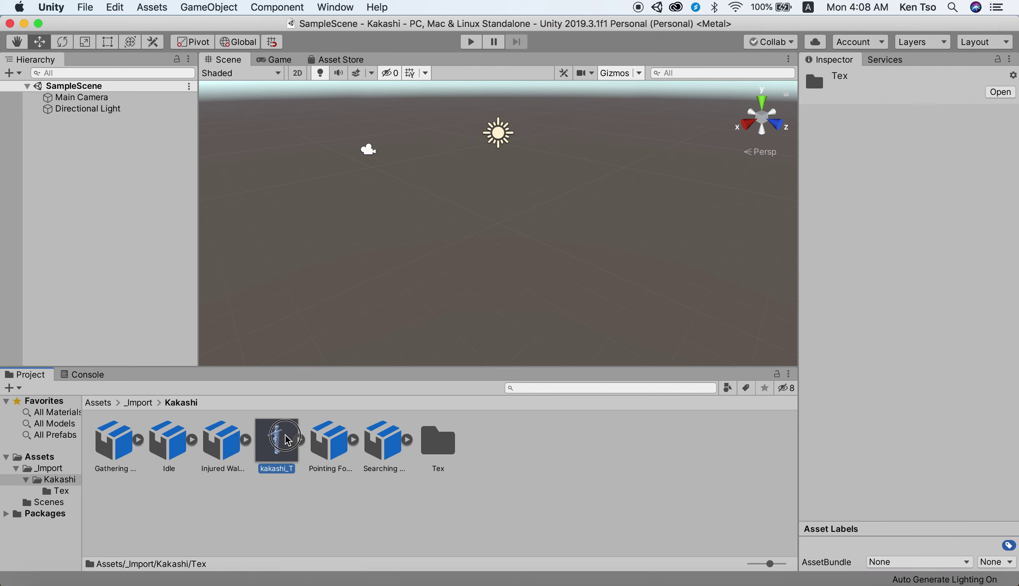
pyautogui.click(1009, 262)
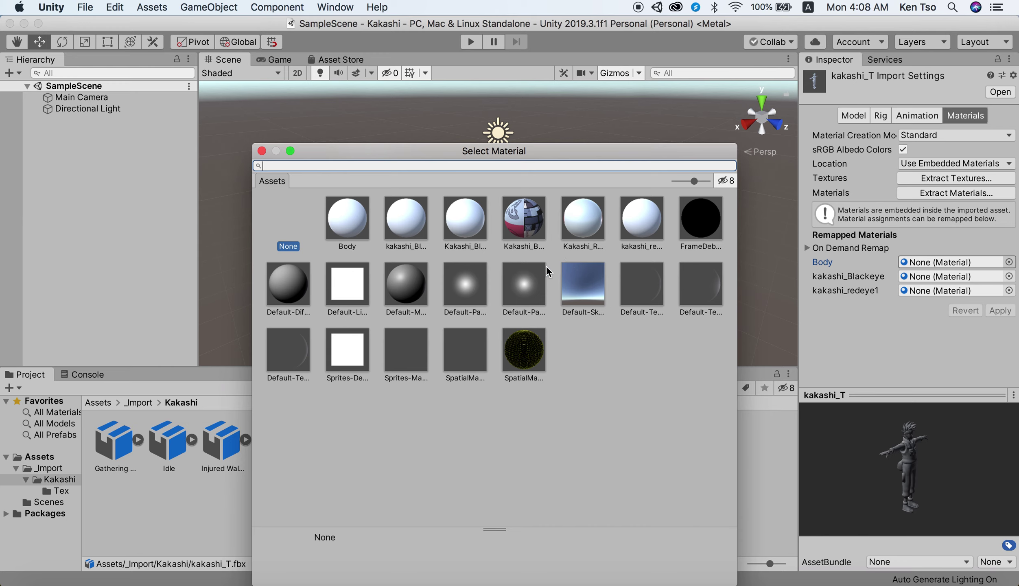
pyautogui.click(524, 226)
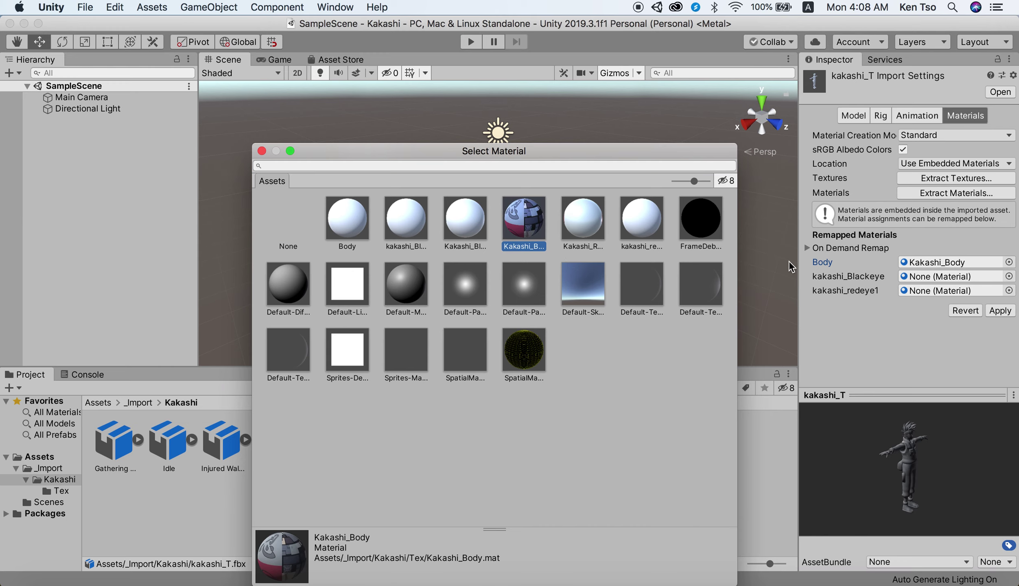
pyautogui.click(1009, 276)
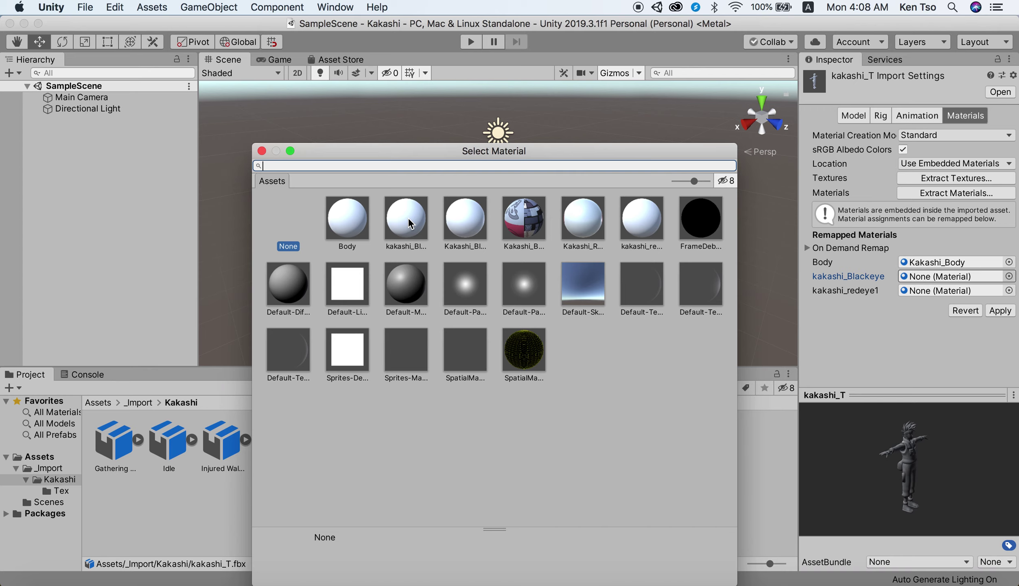
pyautogui.click(410, 223)
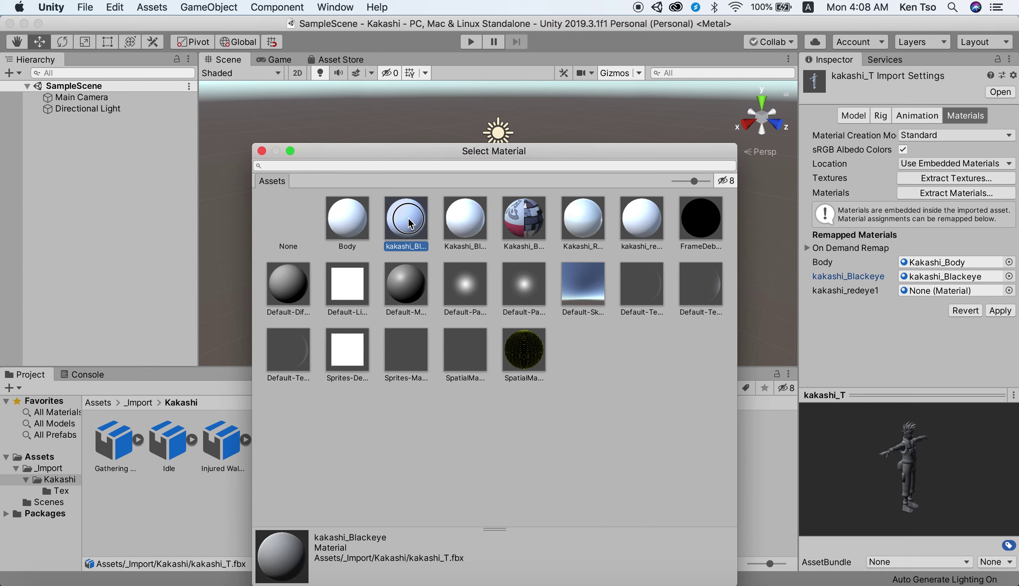
# Remap kakashi_Blackeye to Kakashi_BlackEye, leaving kakashi_redeye1 on its embedded material
pyautogui.click(1009, 290)
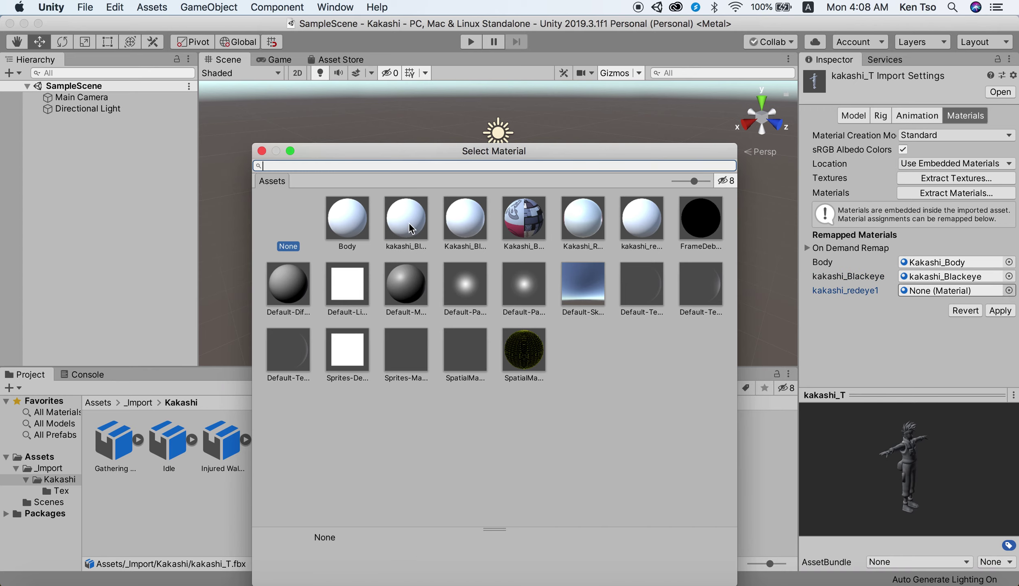
pyautogui.click(590, 228)
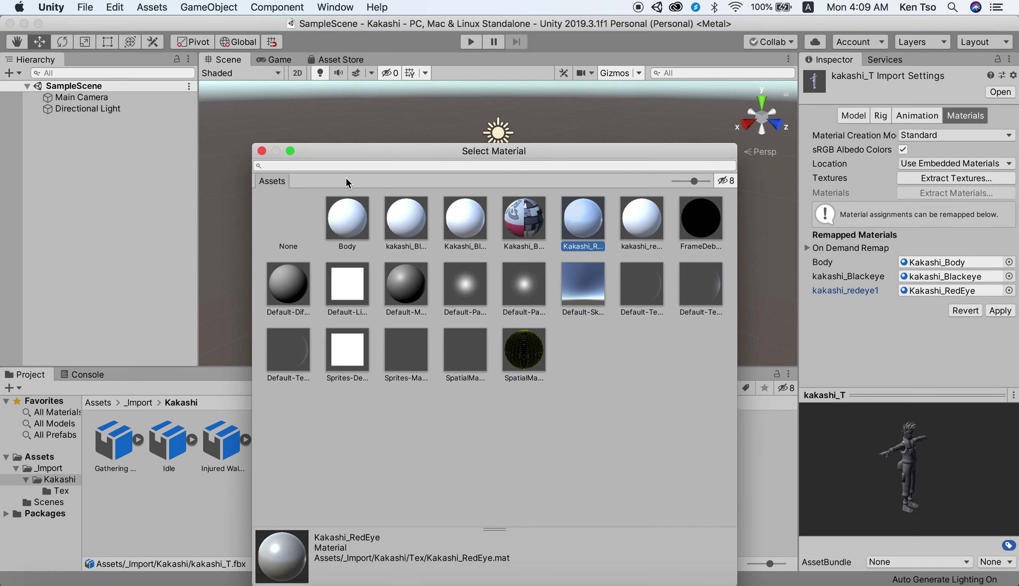
pyautogui.click(645, 230)
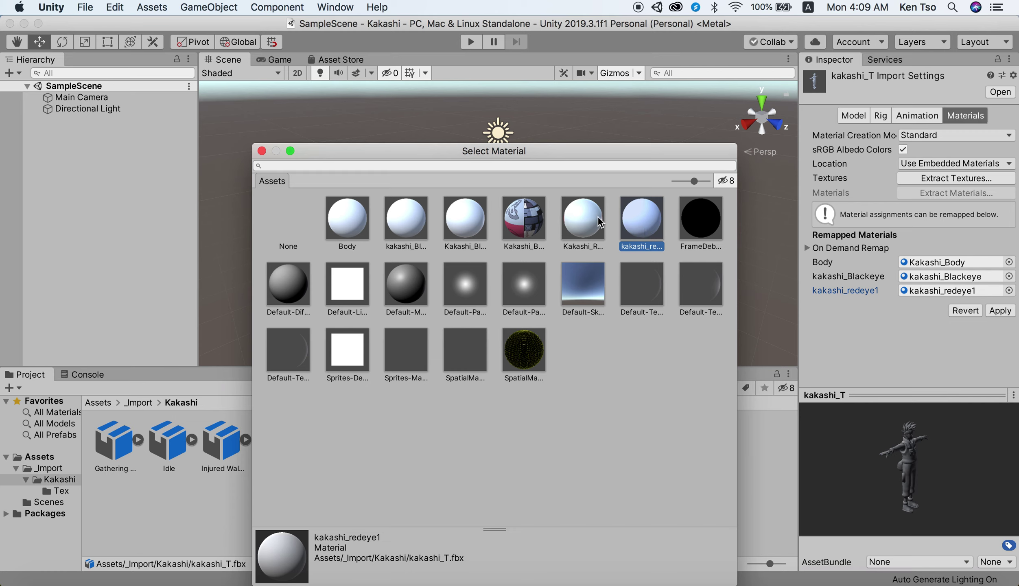
pyautogui.click(1009, 277)
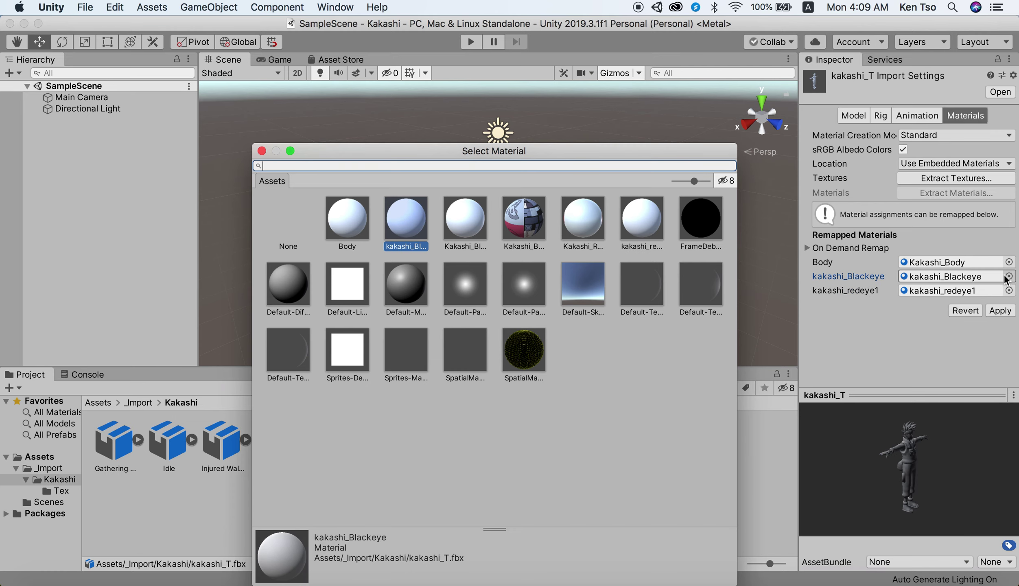
pyautogui.click(465, 225)
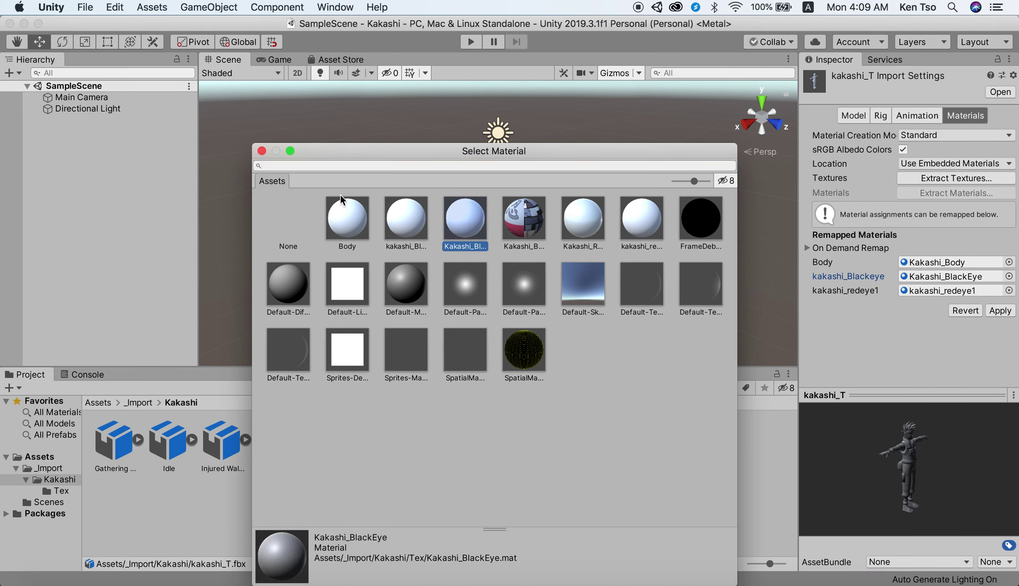
pyautogui.click(261, 151)
pyautogui.click(526, 505)
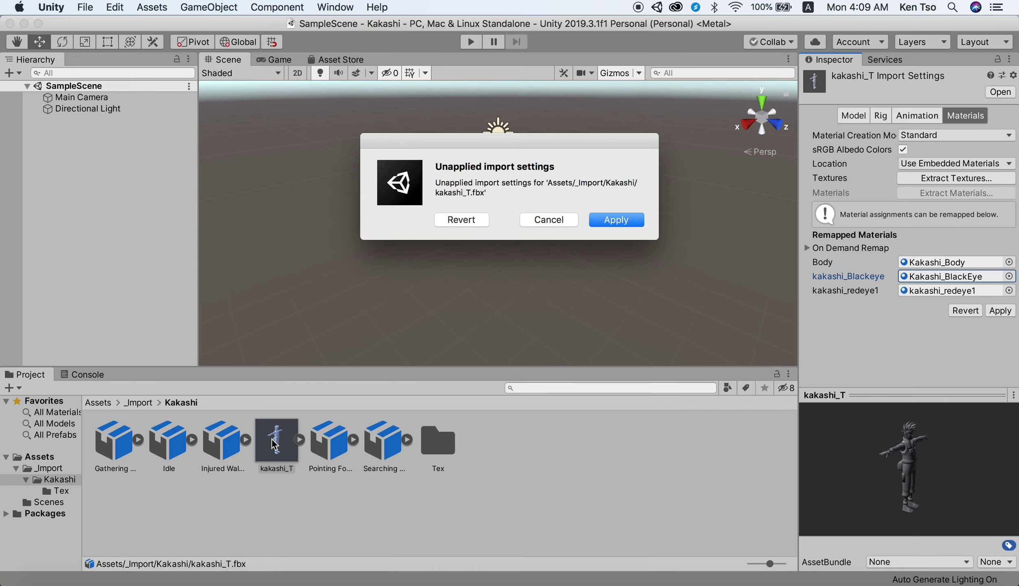
pyautogui.click(631, 222)
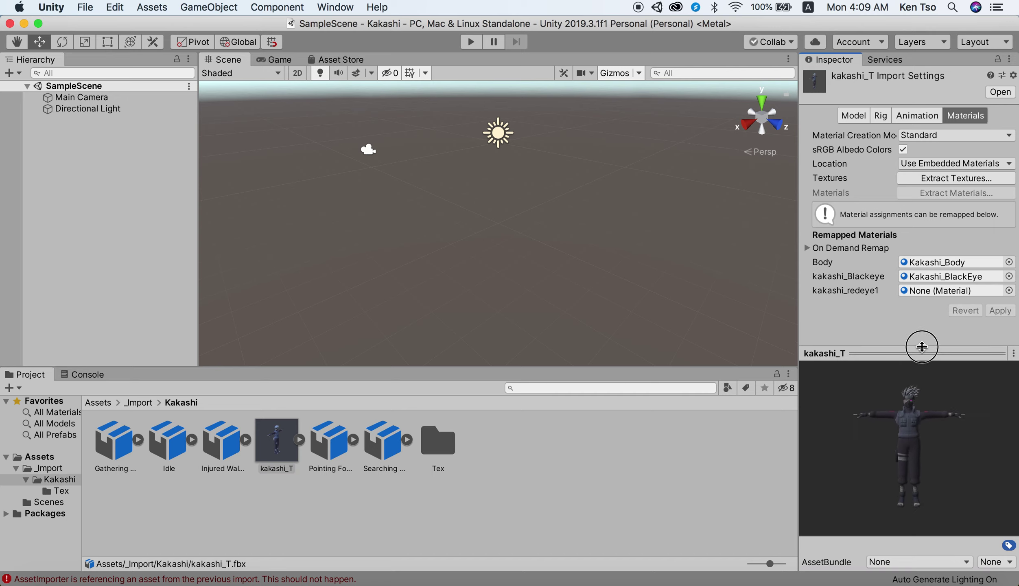
# Place kakashi_T in the SampleScene and orbit to inspect its textured head and upper body
pyautogui.moveTo(918, 395); pyautogui.dragTo(919, 225)
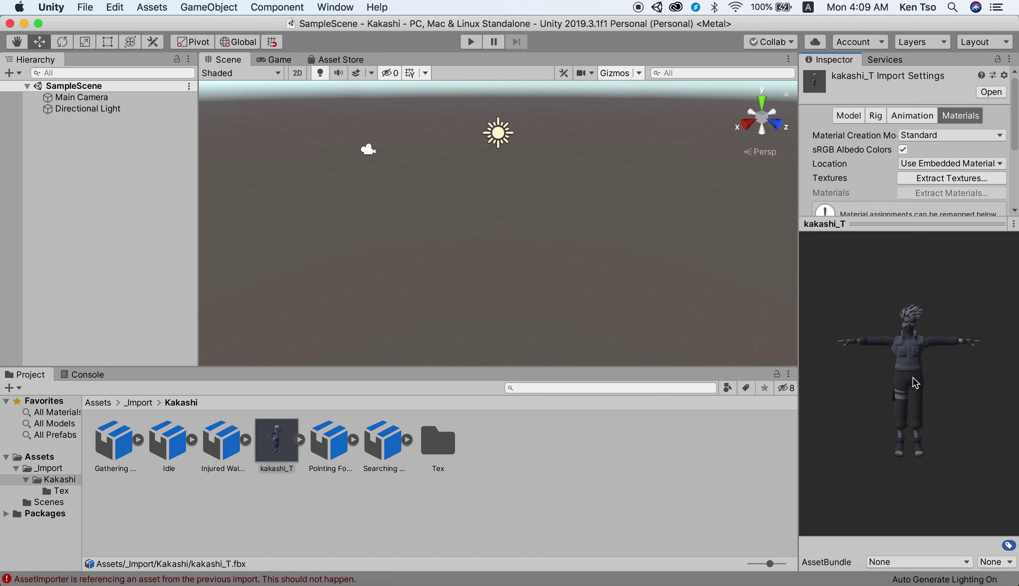
pyautogui.moveTo(278, 441)
pyautogui.mouseDown()
pyautogui.moveTo(540, 126)
pyautogui.moveTo(512, 202)
pyautogui.mouseUp()
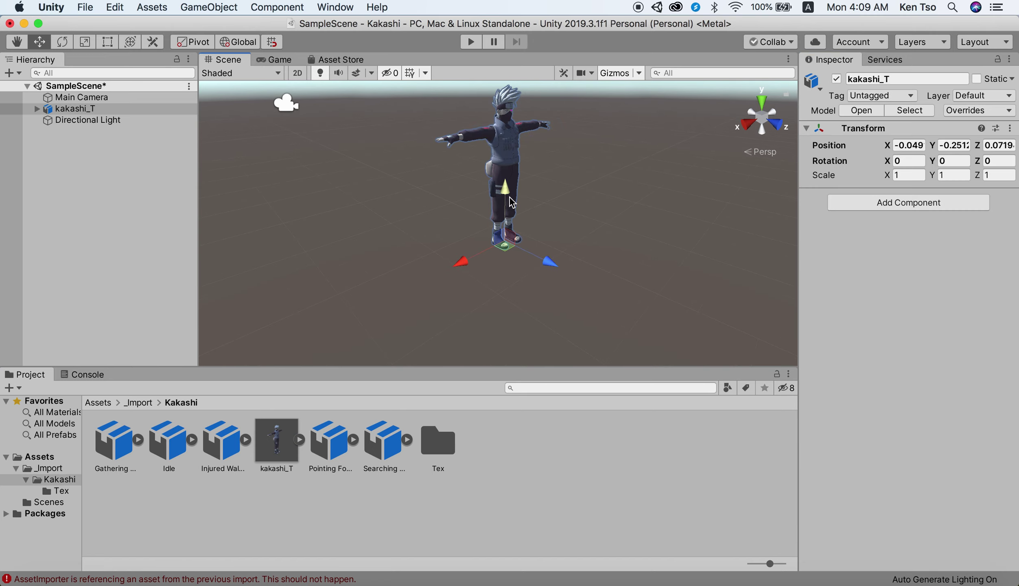
pyautogui.scroll(5, 512, 202)
pyautogui.scroll(3, 545, 153)
pyautogui.scroll(5, 545, 182)
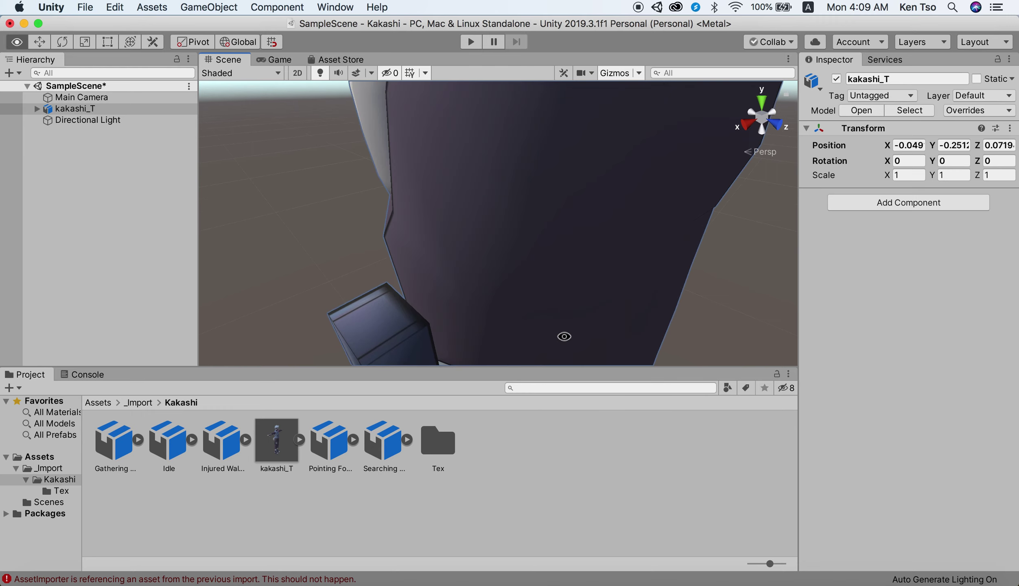
pyautogui.scroll(-5, 564, 336)
pyautogui.scroll(5, 577, 270)
pyautogui.moveTo(527, 360)
pyautogui.keyDown('alt'); pyautogui.mouseDown()
pyautogui.moveTo(559, 296)
pyautogui.moveTo(421, 268)
pyautogui.mouseUp(); pyautogui.keyUp('alt')
pyautogui.moveTo(418, 222)
pyautogui.keyDown('alt'); pyautogui.mouseDown()
pyautogui.moveTo(419, 198)
pyautogui.moveTo(357, 365)
pyautogui.mouseUp(); pyautogui.keyUp('alt')
# Assign Kakashi_RedEye to kakashi_T's kakashi_redeye1 slot and apply, turning the eye red
pyautogui.click(293, 445)
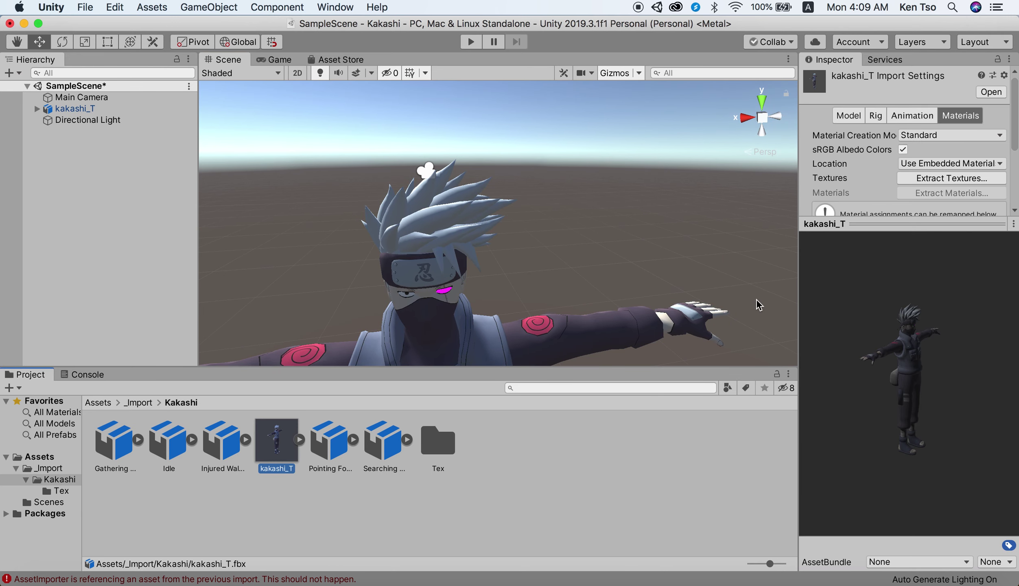
pyautogui.moveTo(894, 217); pyautogui.dragTo(898, 402)
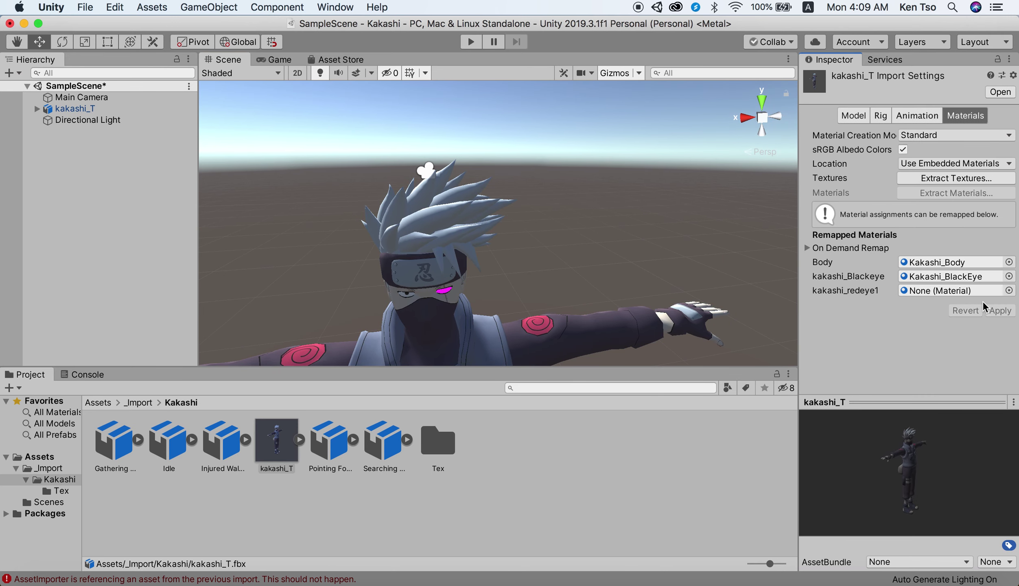
pyautogui.click(1009, 290)
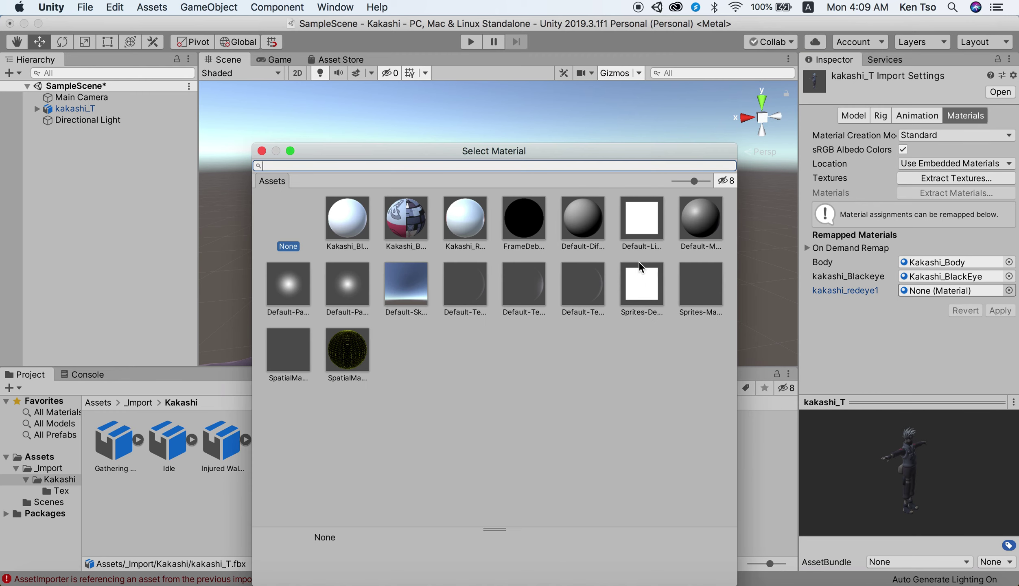
pyautogui.click(465, 219)
pyautogui.doubleClick(465, 219)
pyautogui.click(1000, 310)
pyautogui.moveTo(457, 289)
pyautogui.keyDown('alt'); pyautogui.mouseDown()
pyautogui.moveTo(538, 289)
pyautogui.moveTo(448, 233)
pyautogui.moveTo(488, 233)
pyautogui.mouseUp(); pyautogui.keyUp('alt')
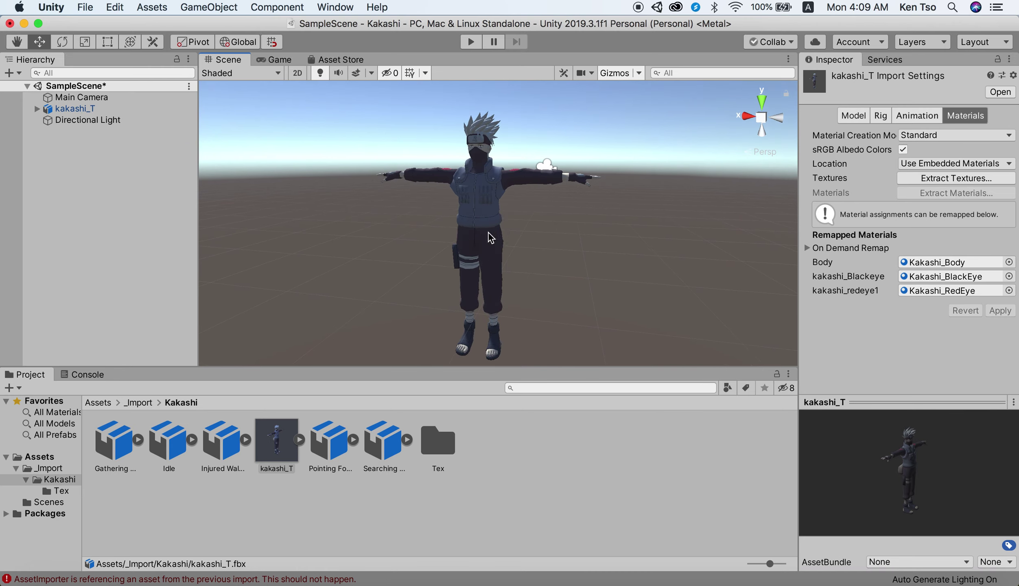